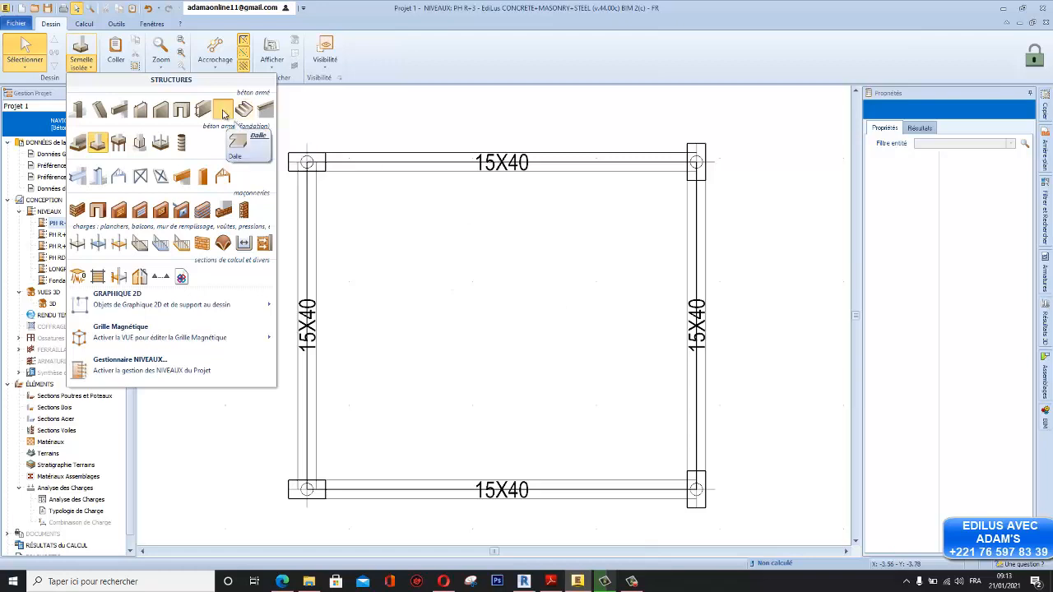
Step: Place a slab (Dalle) in the bay enclosed by the four 15X40 beams on level PH R+3
{"action": "left_click", "coordinate": [223, 109]}
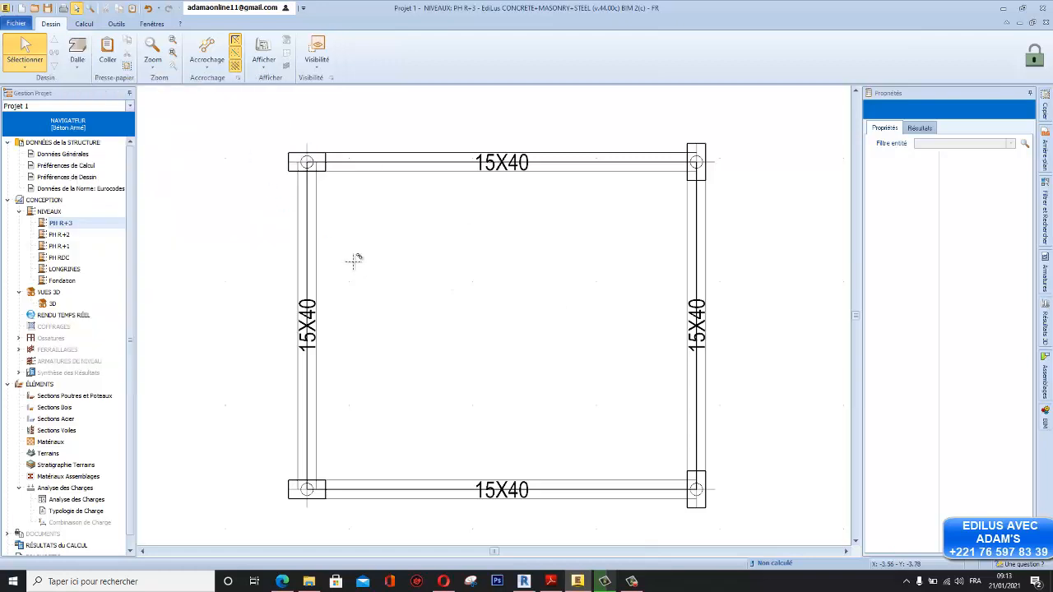
{"action": "left_click", "coordinate": [467, 321]}
{"action": "scroll", "coordinate": [510, 286], "scroll_direction": "down", "scroll_amount": 2}
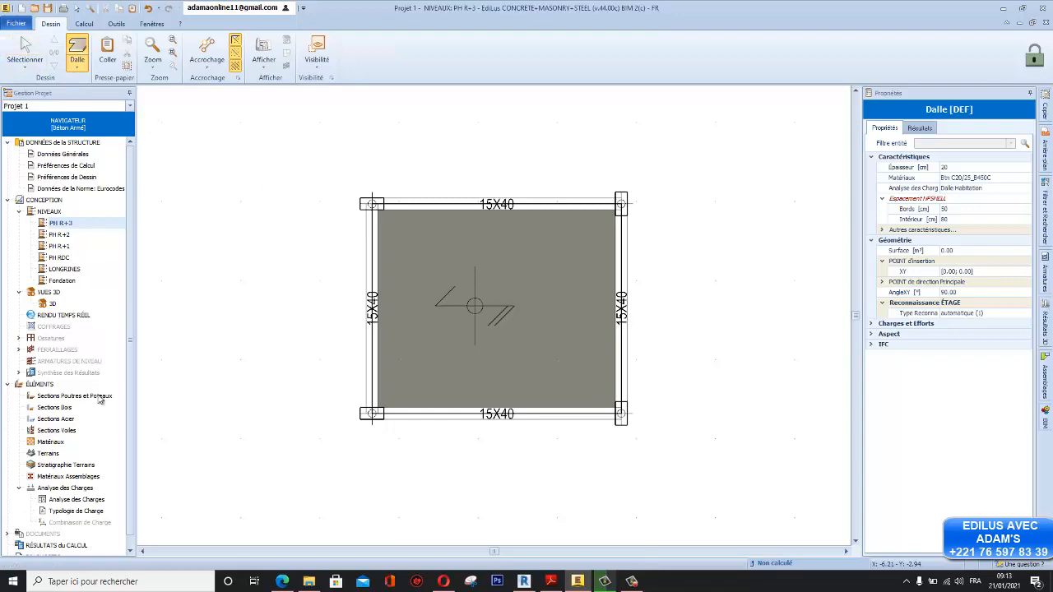
{"action": "left_click", "coordinate": [444, 581]}
{"action": "left_click", "coordinate": [387, 10]}
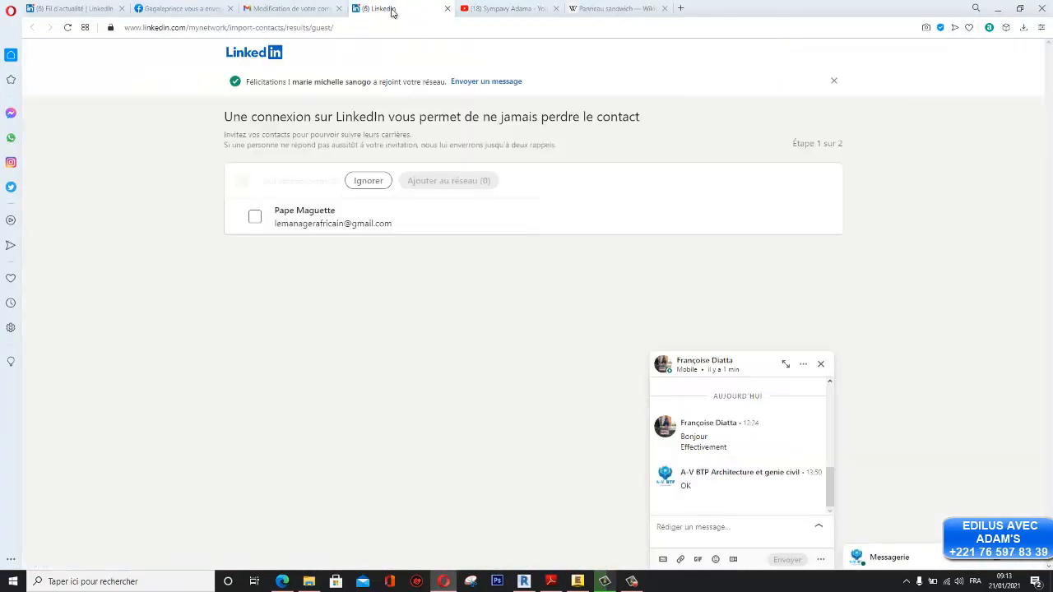
{"action": "left_click", "coordinate": [987, 15]}
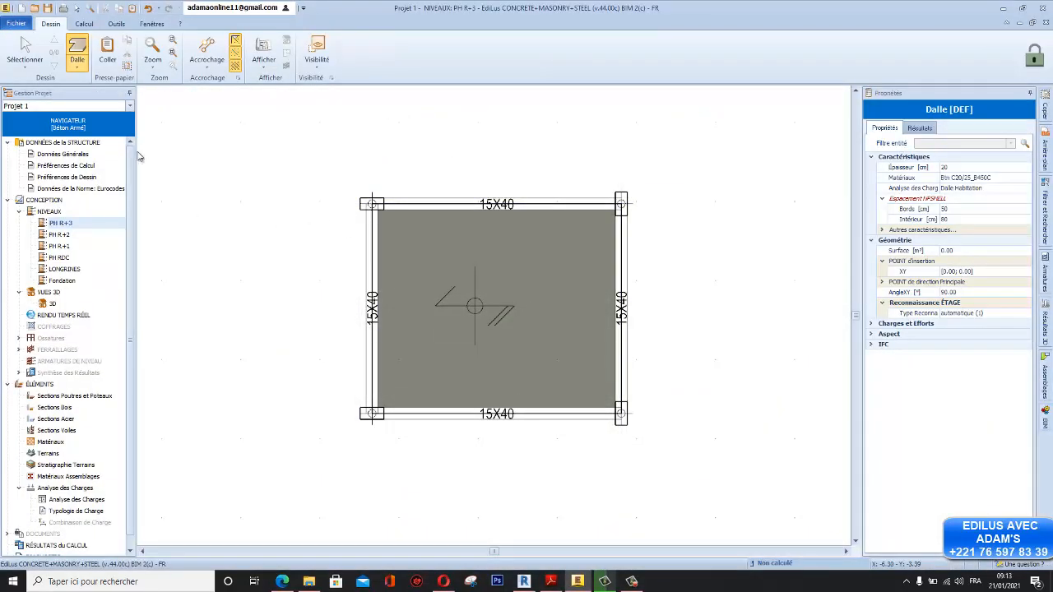
Step: Open the 3D view and examine the whole building structure from several sides, including the roof slab on the tower
{"action": "double_click", "coordinate": [52, 304]}
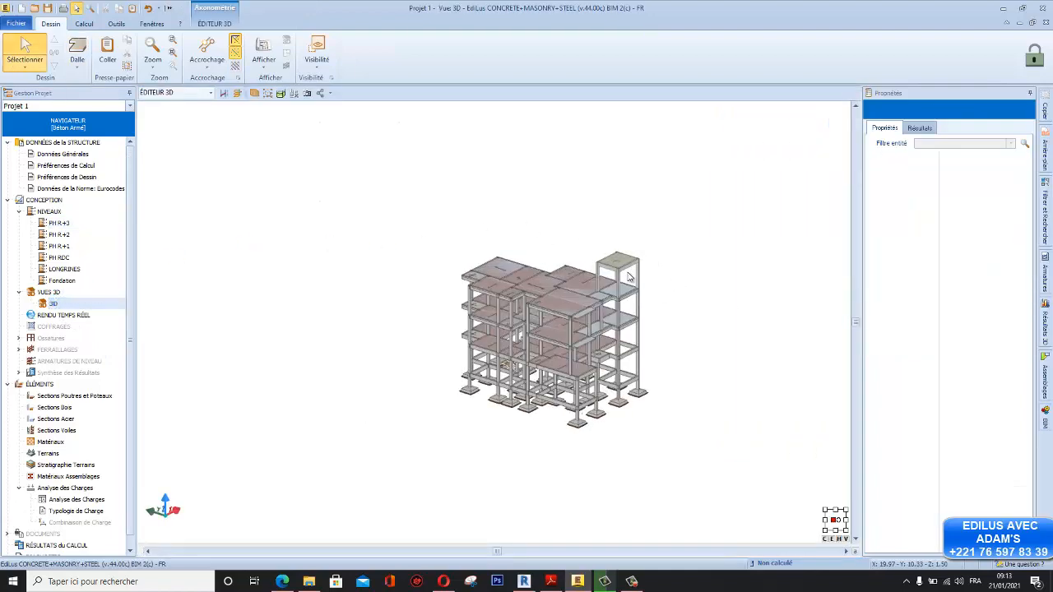
{"action": "middle_click_drag", "start_coordinate": [620, 274], "coordinate": [568, 238]}
{"action": "scroll", "coordinate": [512, 305], "scroll_direction": "up", "scroll_amount": 3}
{"action": "scroll", "coordinate": [564, 182], "scroll_direction": "up", "scroll_amount": 1}
{"action": "scroll", "coordinate": [566, 183], "scroll_direction": "down", "scroll_amount": 1}
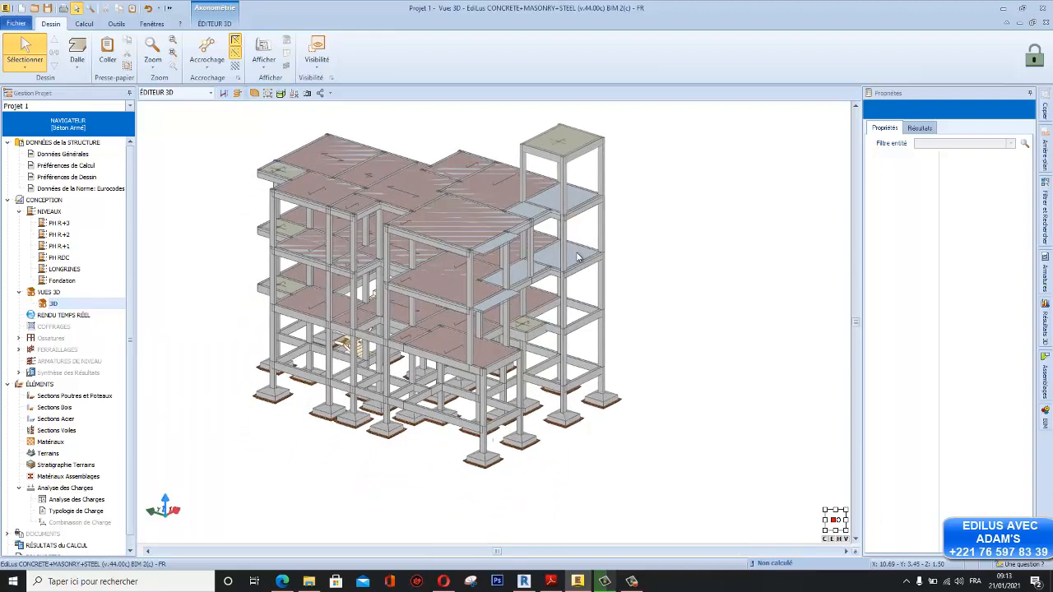
{"action": "scroll", "coordinate": [525, 246], "scroll_direction": "up", "scroll_amount": 1}
{"action": "scroll", "coordinate": [524, 247], "scroll_direction": "down", "scroll_amount": 1}
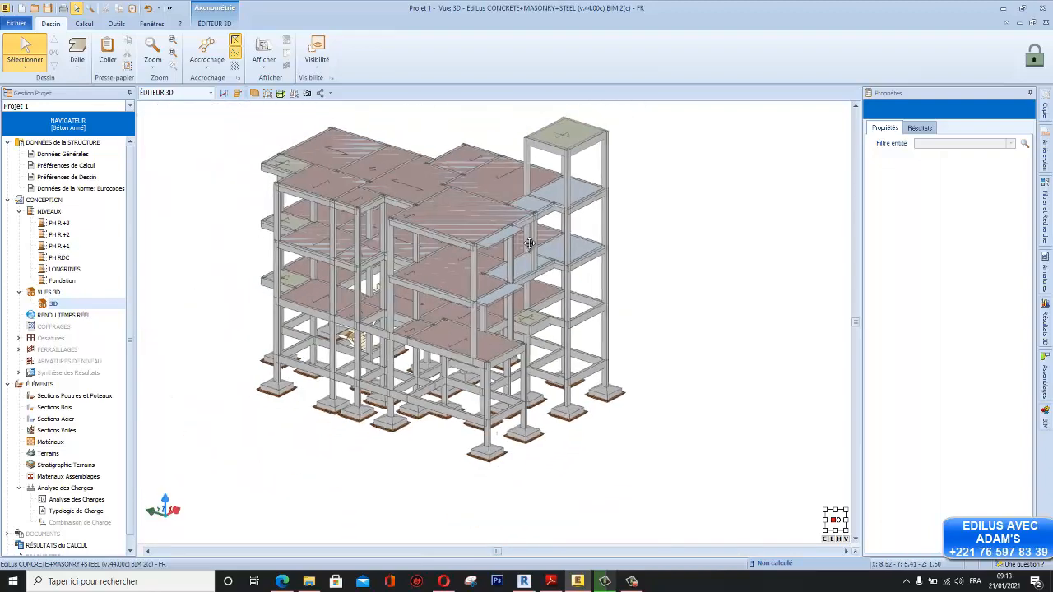
{"action": "scroll", "coordinate": [588, 274], "scroll_direction": "up", "scroll_amount": 1}
{"action": "scroll", "coordinate": [561, 269], "scroll_direction": "down", "scroll_amount": 3}
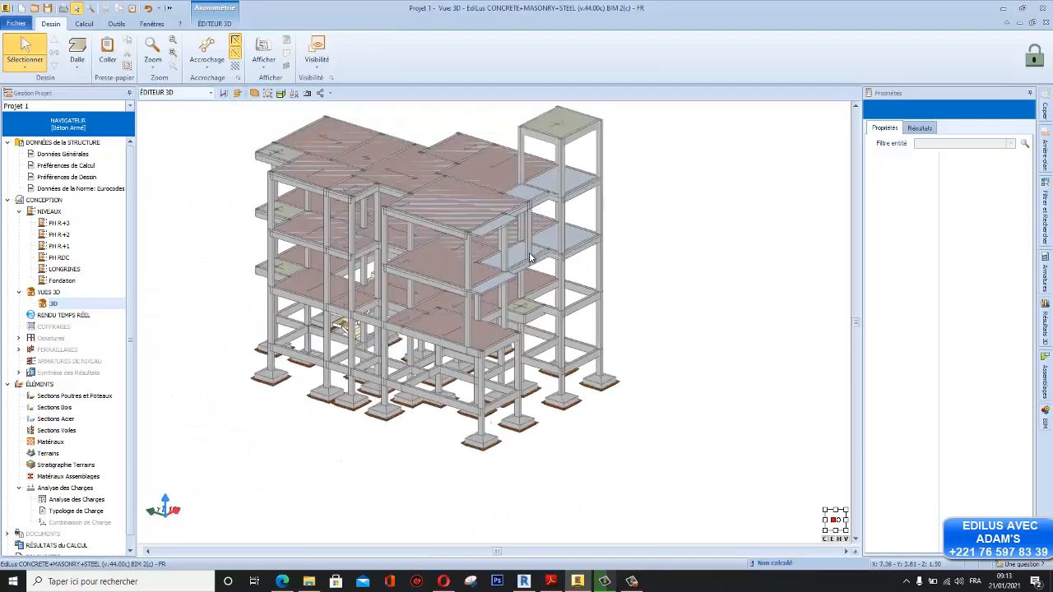
{"action": "middle_click_drag", "start_coordinate": [585, 265], "coordinate": [529, 263]}
{"action": "scroll", "coordinate": [510, 226], "scroll_direction": "up", "scroll_amount": 7}
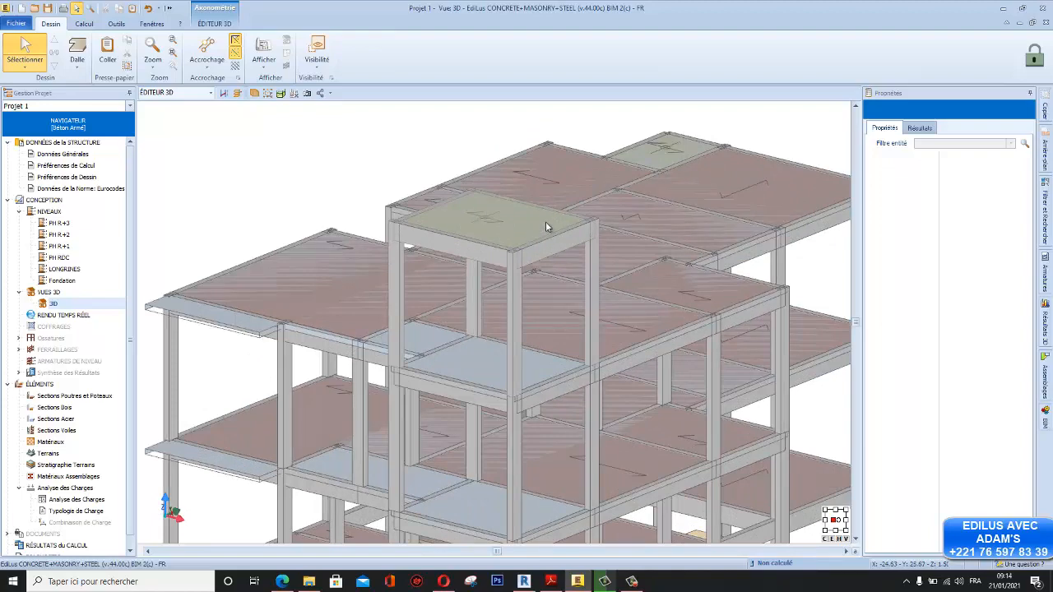
{"action": "scroll", "coordinate": [475, 212], "scroll_direction": "down", "scroll_amount": 5}
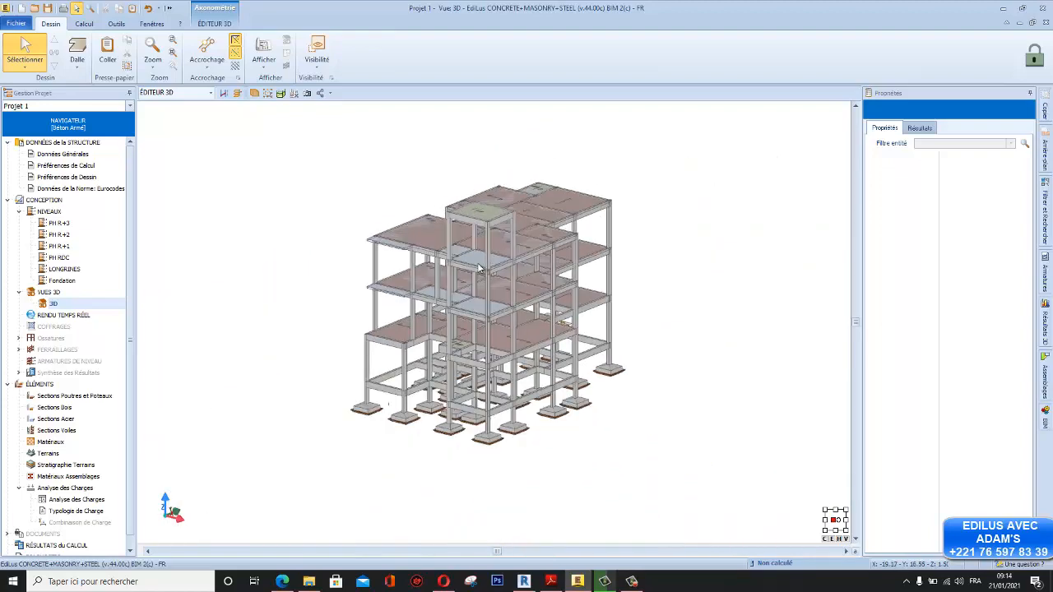
{"action": "middle_click_drag", "start_coordinate": [476, 266], "coordinate": [490, 249]}
{"action": "scroll", "coordinate": [456, 228], "scroll_direction": "up", "scroll_amount": 4}
{"action": "scroll", "coordinate": [456, 227], "scroll_direction": "down", "scroll_amount": 3}
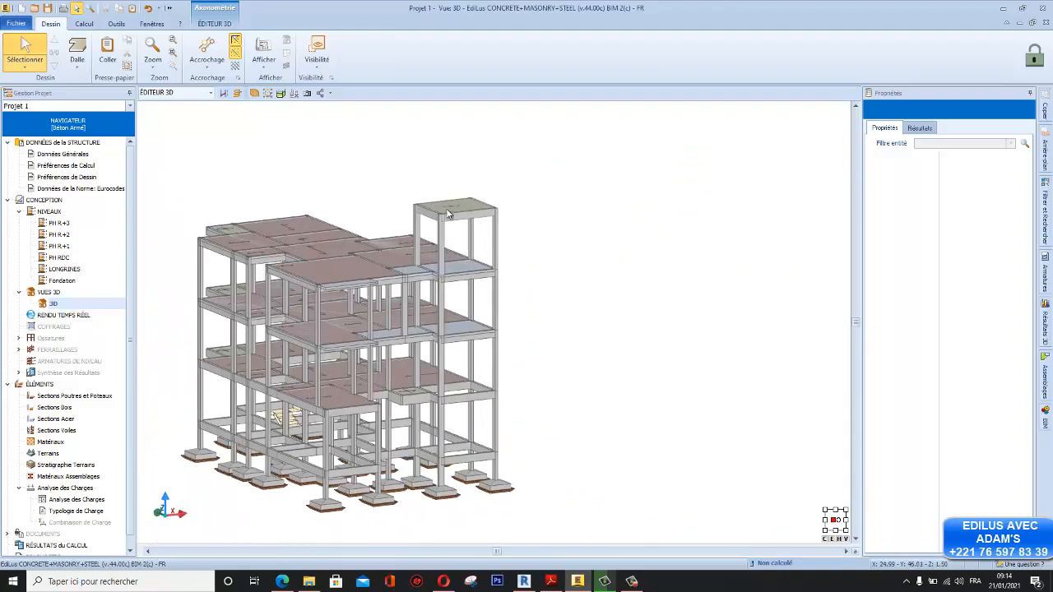
{"action": "scroll", "coordinate": [454, 200], "scroll_direction": "up", "scroll_amount": 3}
{"action": "scroll", "coordinate": [454, 200], "scroll_direction": "down", "scroll_amount": 3}
{"action": "middle_click_drag", "start_coordinate": [456, 202], "coordinate": [503, 186]}
{"action": "middle_click_drag", "start_coordinate": [419, 370], "coordinate": [463, 337]}
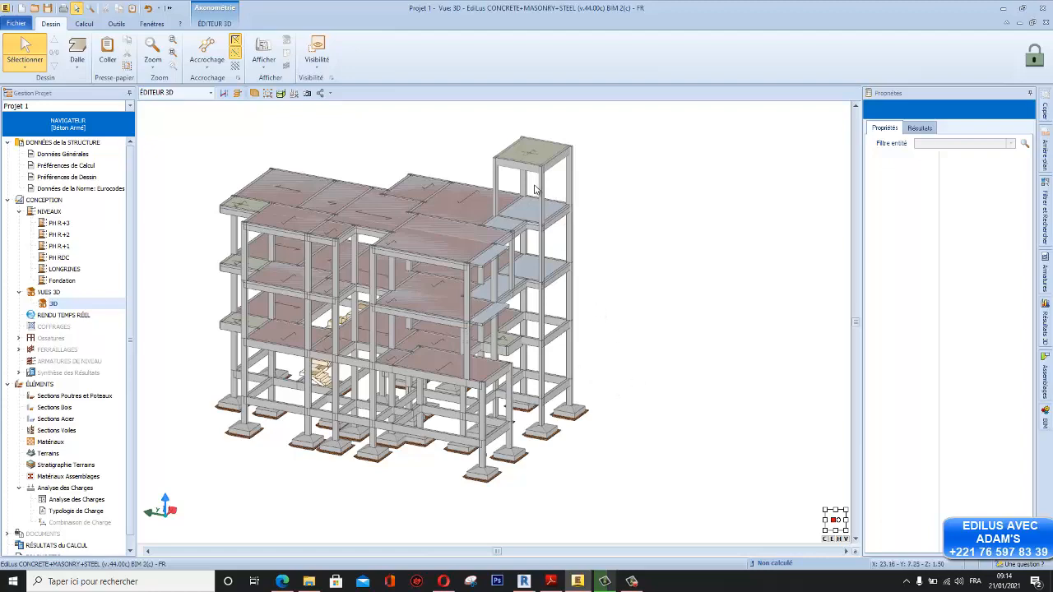
Step: Examine the tower's top slab and the floor slabs beneath it up close in the 3D model
{"action": "scroll", "coordinate": [535, 148], "scroll_direction": "up", "scroll_amount": 5}
{"action": "scroll", "coordinate": [568, 168], "scroll_direction": "down", "scroll_amount": 5}
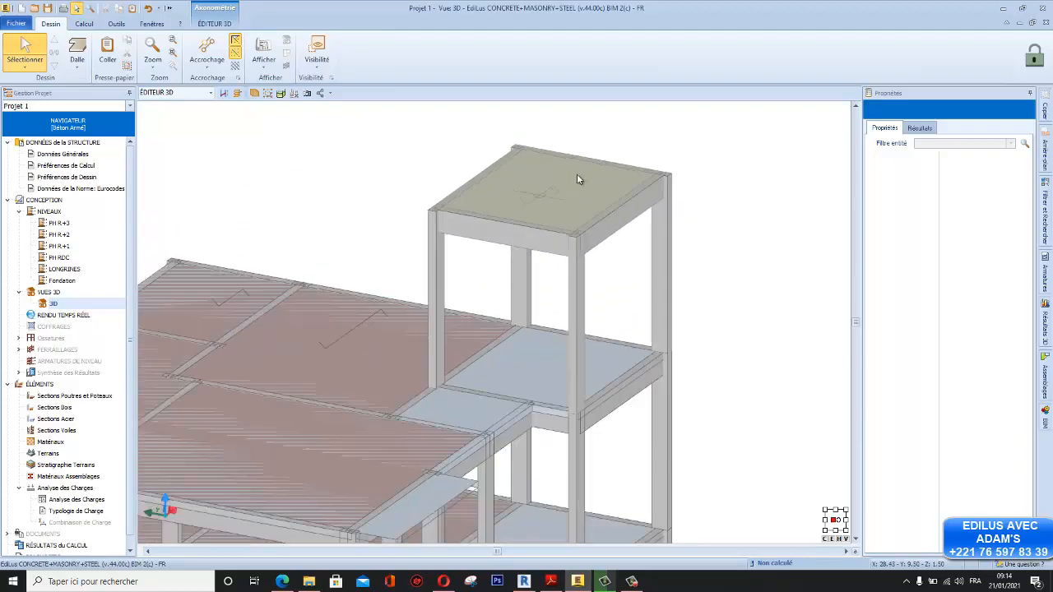
{"action": "scroll", "coordinate": [560, 180], "scroll_direction": "up", "scroll_amount": 3}
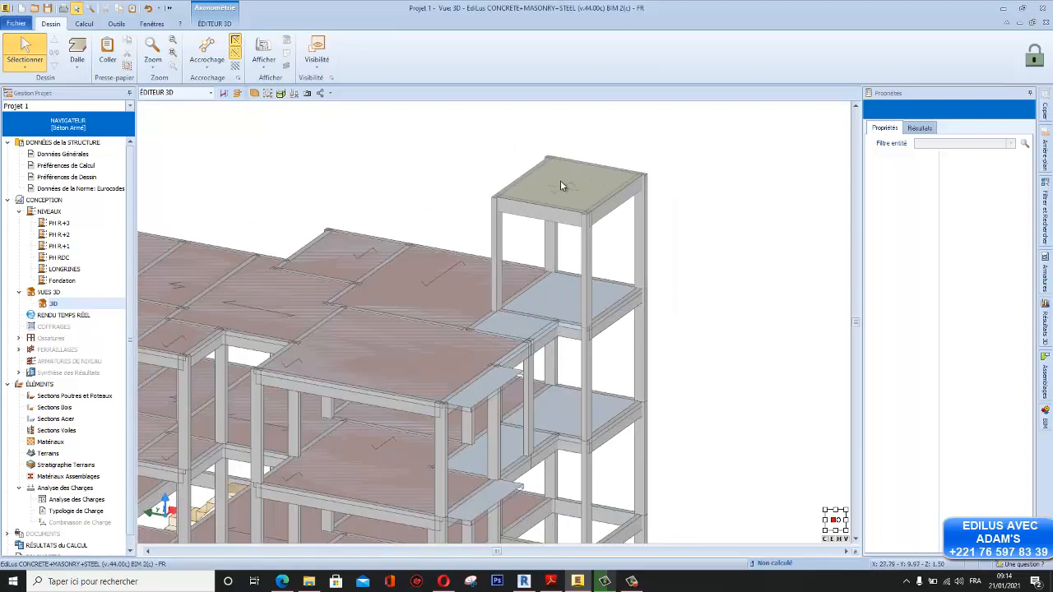
{"action": "scroll", "coordinate": [560, 180], "scroll_direction": "down", "scroll_amount": 3}
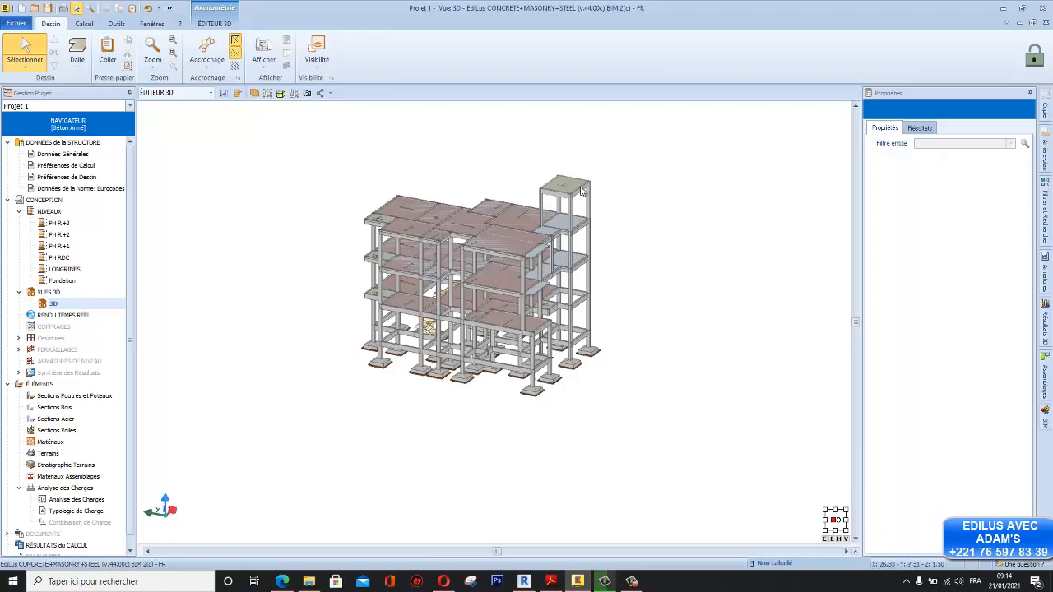
{"action": "scroll", "coordinate": [582, 192], "scroll_direction": "up", "scroll_amount": 3}
{"action": "scroll", "coordinate": [582, 191], "scroll_direction": "down", "scroll_amount": 2}
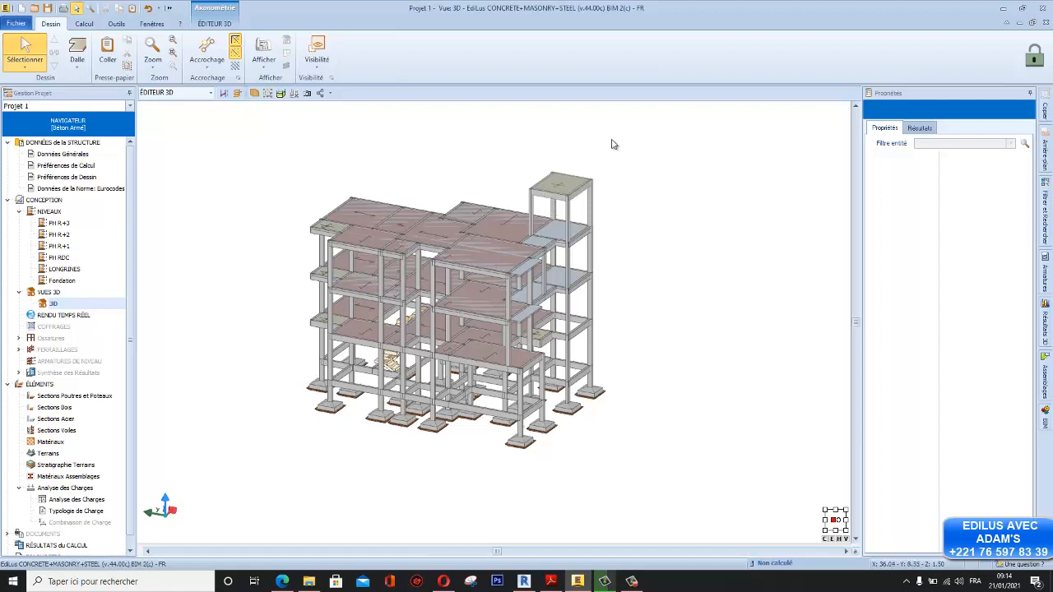
{"action": "scroll", "coordinate": [535, 160], "scroll_direction": "up", "scroll_amount": 5}
{"action": "scroll", "coordinate": [548, 172], "scroll_direction": "down", "scroll_amount": 3}
{"action": "scroll", "coordinate": [601, 254], "scroll_direction": "up", "scroll_amount": 4}
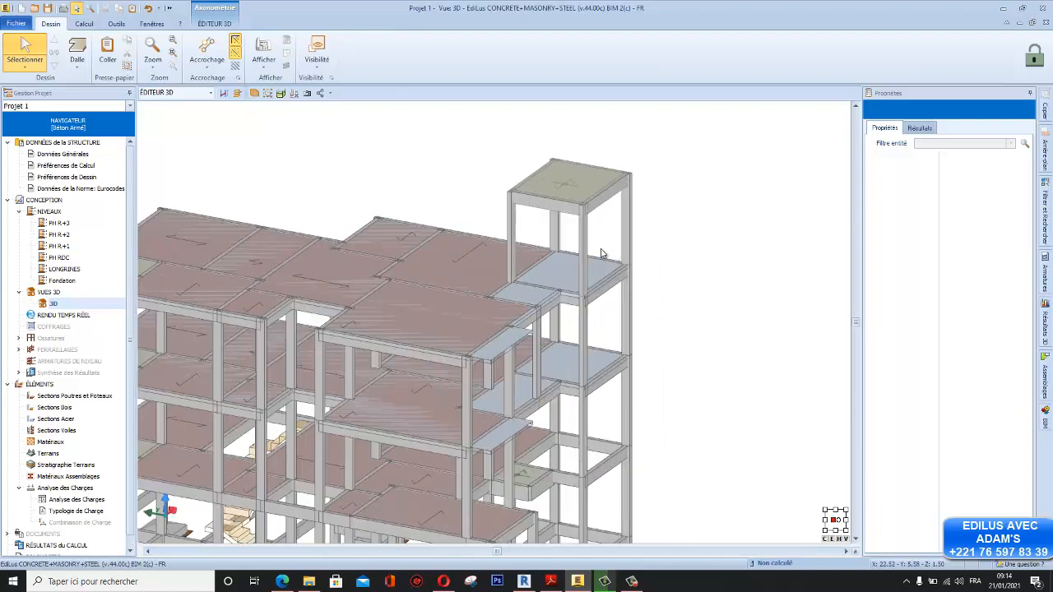
{"action": "scroll", "coordinate": [601, 254], "scroll_direction": "down", "scroll_amount": 3}
{"action": "scroll", "coordinate": [547, 255], "scroll_direction": "down", "scroll_amount": 3}
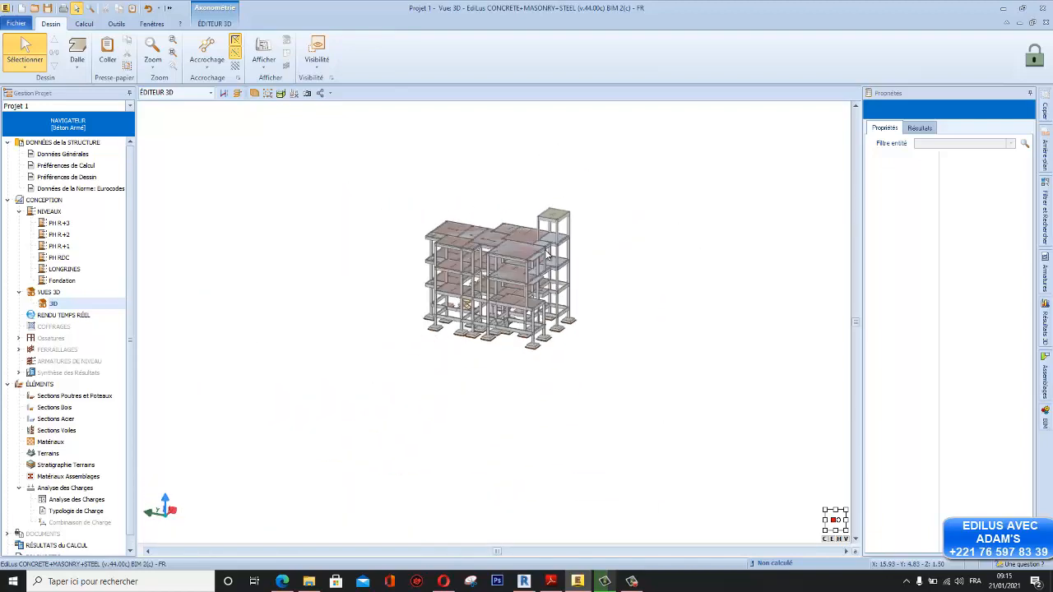
Step: Open the PH RDC level plan and examine the slabs and the open bays near axes A and B
{"action": "double_click", "coordinate": [59, 258]}
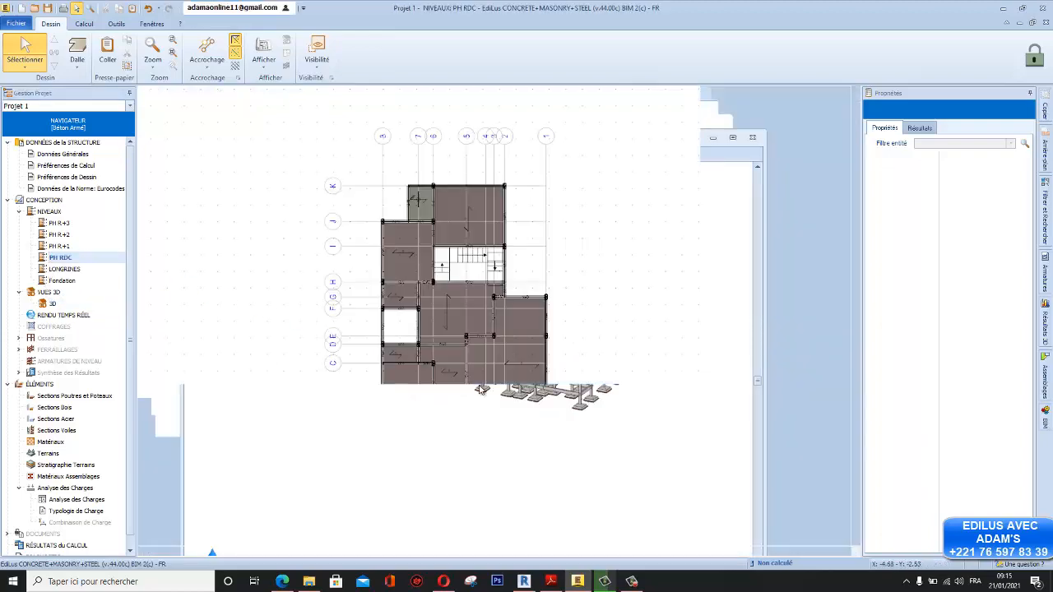
{"action": "scroll", "coordinate": [428, 454], "scroll_direction": "up", "scroll_amount": 4}
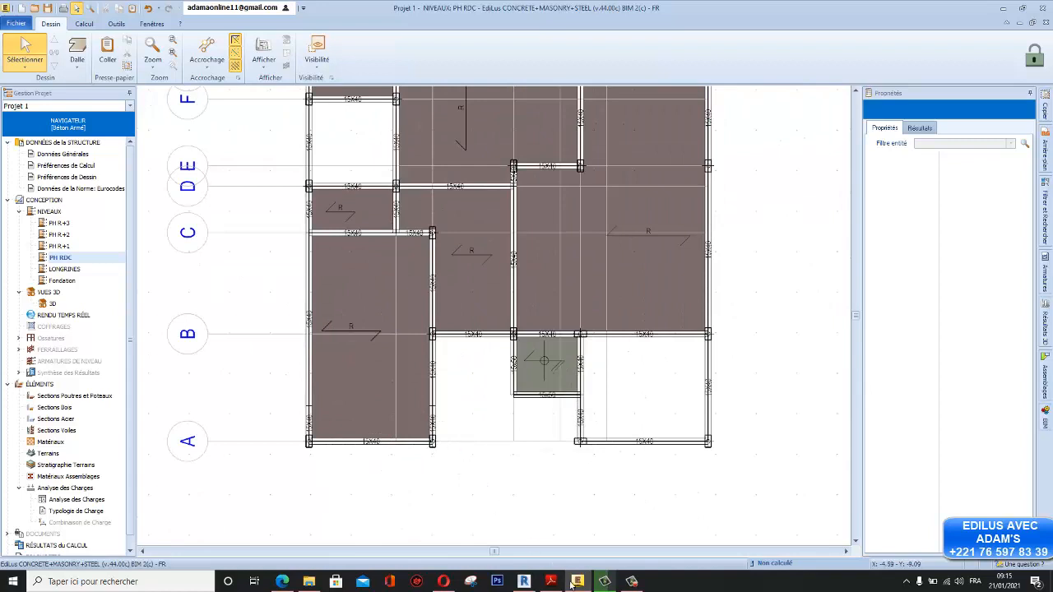
{"action": "left_click", "coordinate": [631, 581]}
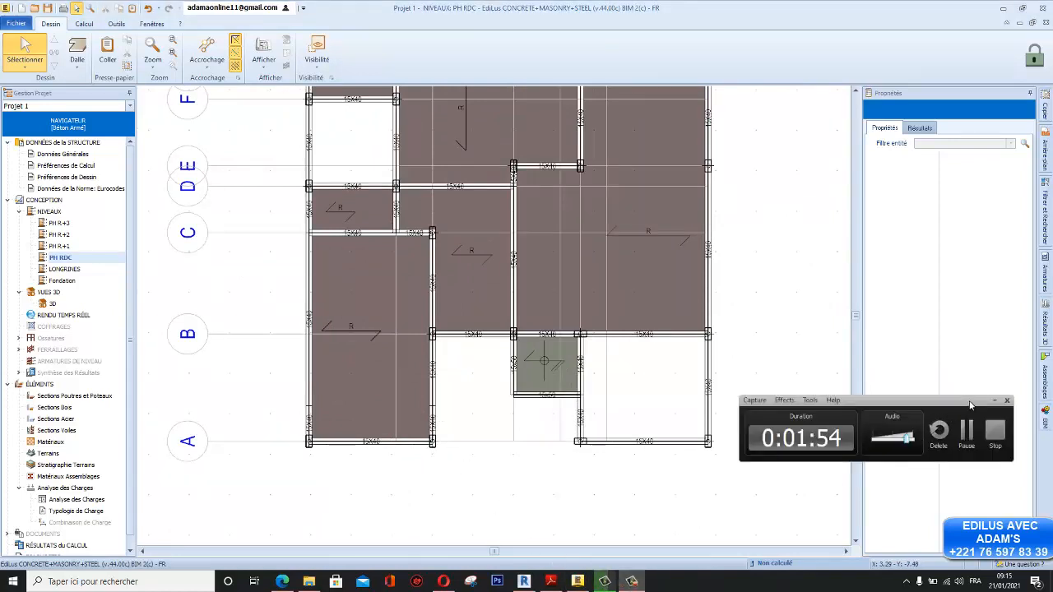
{"action": "left_click", "coordinate": [993, 402]}
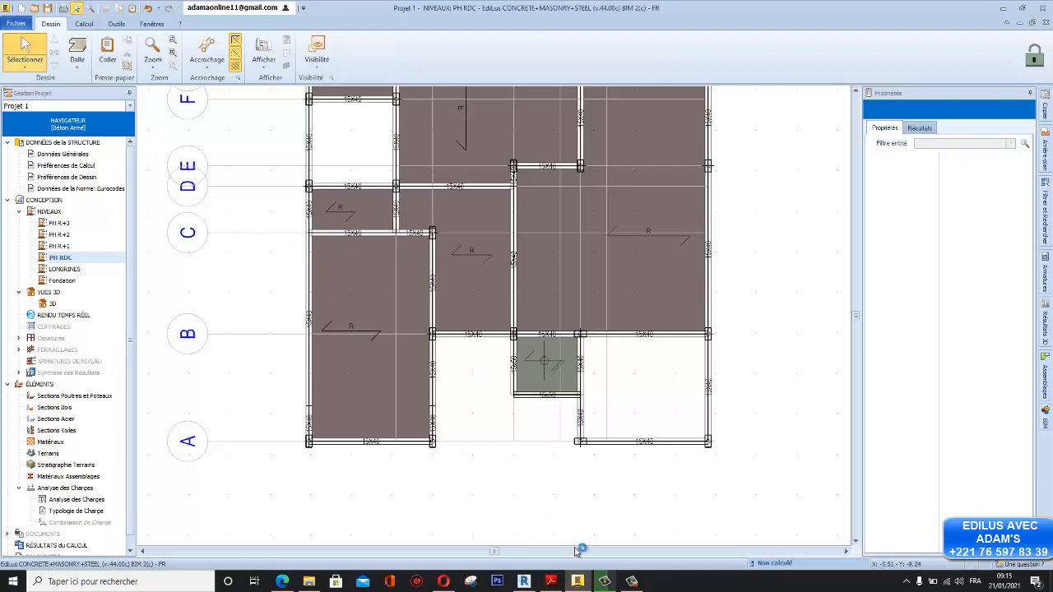
{"action": "scroll", "coordinate": [568, 404], "scroll_direction": "down", "scroll_amount": 3}
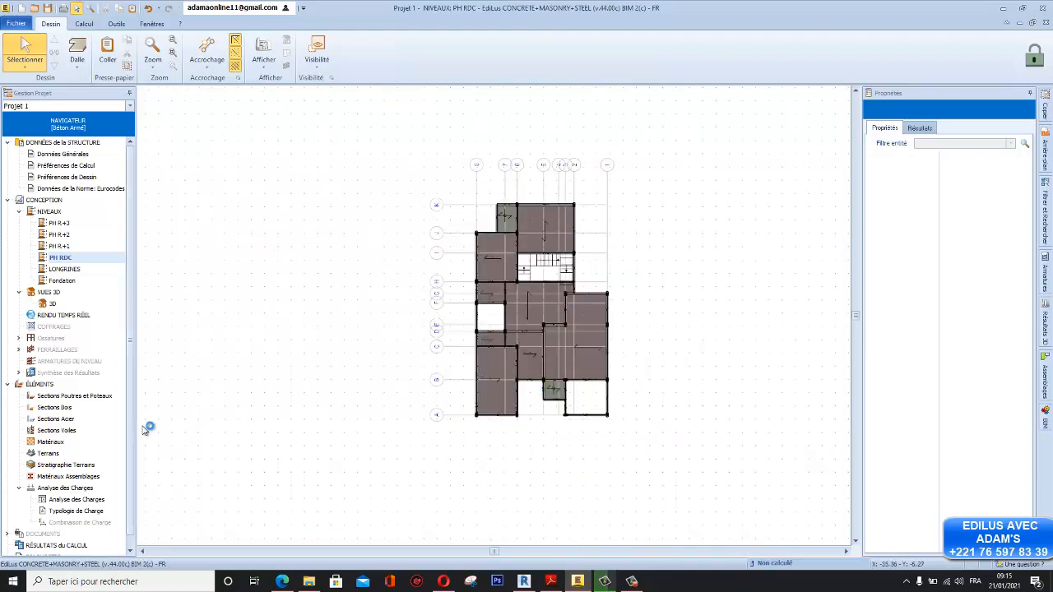
Step: Return to the 3D view and examine the staircase area and lower floors of the structure
{"action": "double_click", "coordinate": [52, 304]}
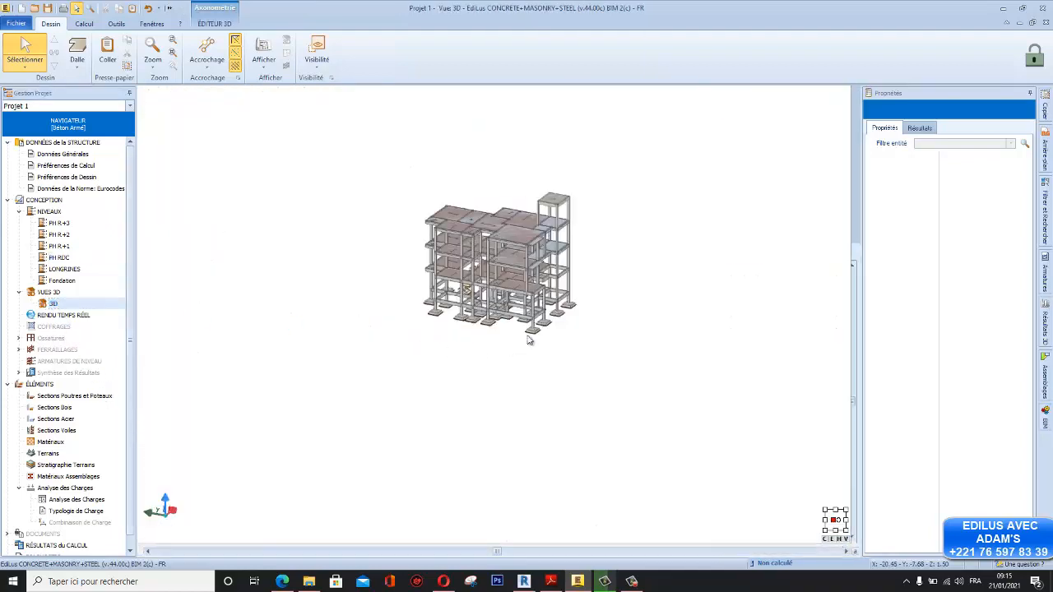
{"action": "scroll", "coordinate": [487, 326], "scroll_direction": "up", "scroll_amount": 5}
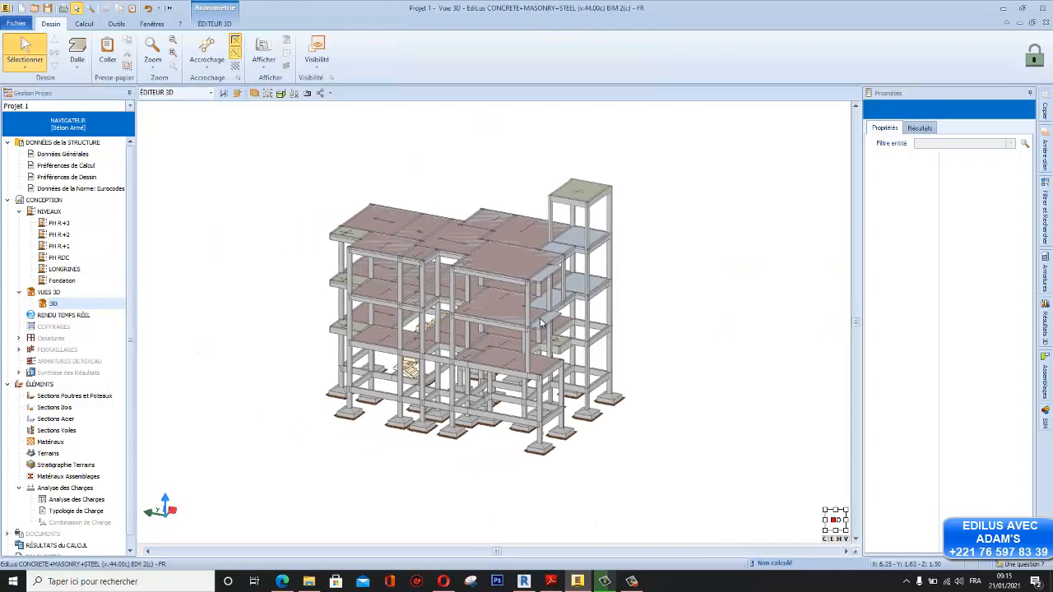
{"action": "scroll", "coordinate": [436, 272], "scroll_direction": "down", "scroll_amount": 5}
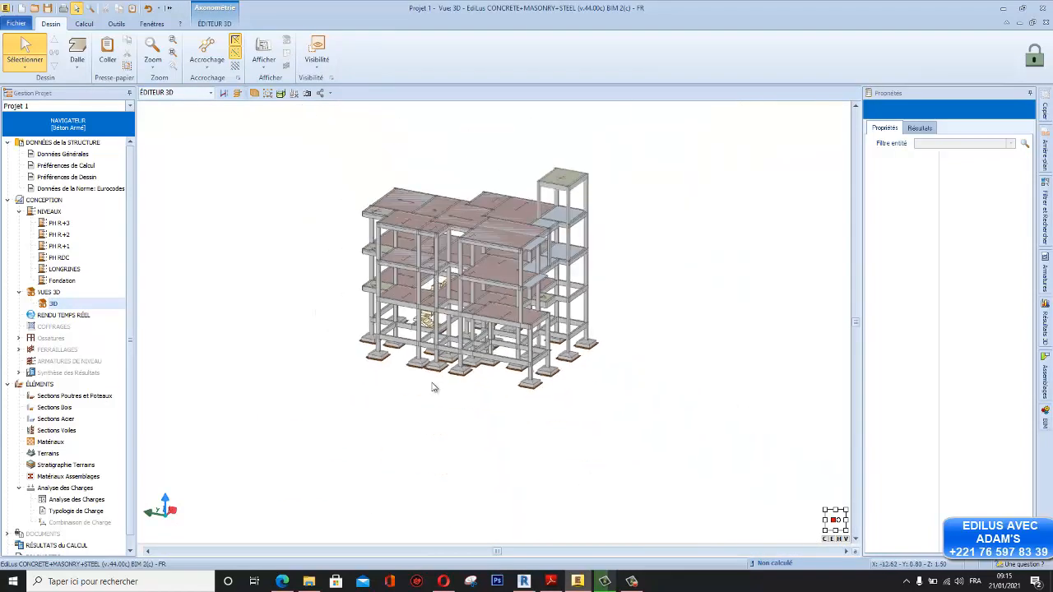
{"action": "middle_click_drag", "start_coordinate": [432, 384], "coordinate": [444, 405]}
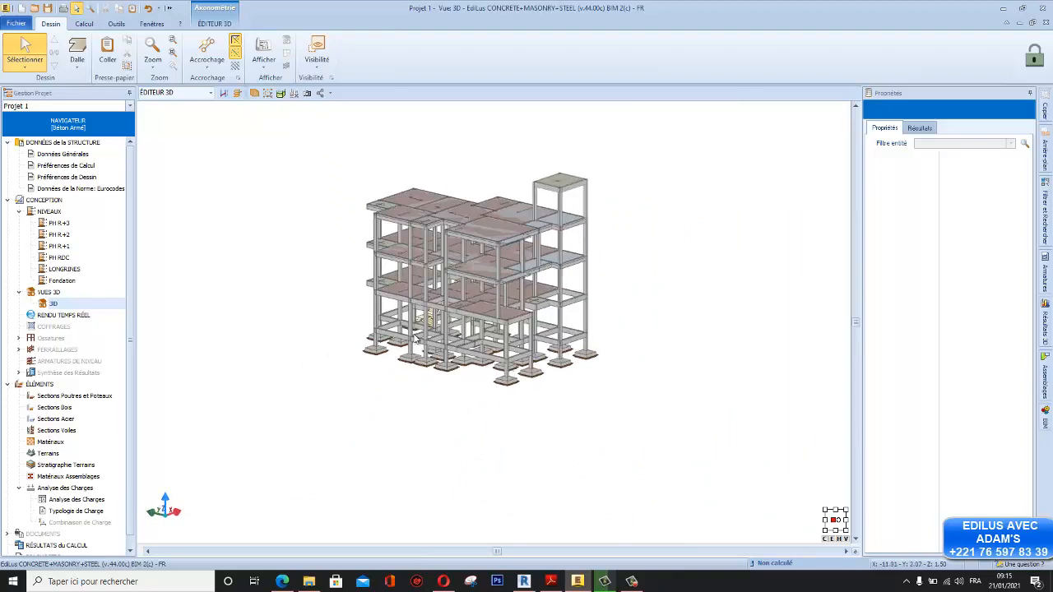
{"action": "scroll", "coordinate": [442, 326], "scroll_direction": "up", "scroll_amount": 5}
{"action": "middle_click_drag", "start_coordinate": [440, 331], "coordinate": [484, 380]}
{"action": "scroll", "coordinate": [397, 325], "scroll_direction": "down", "scroll_amount": 6}
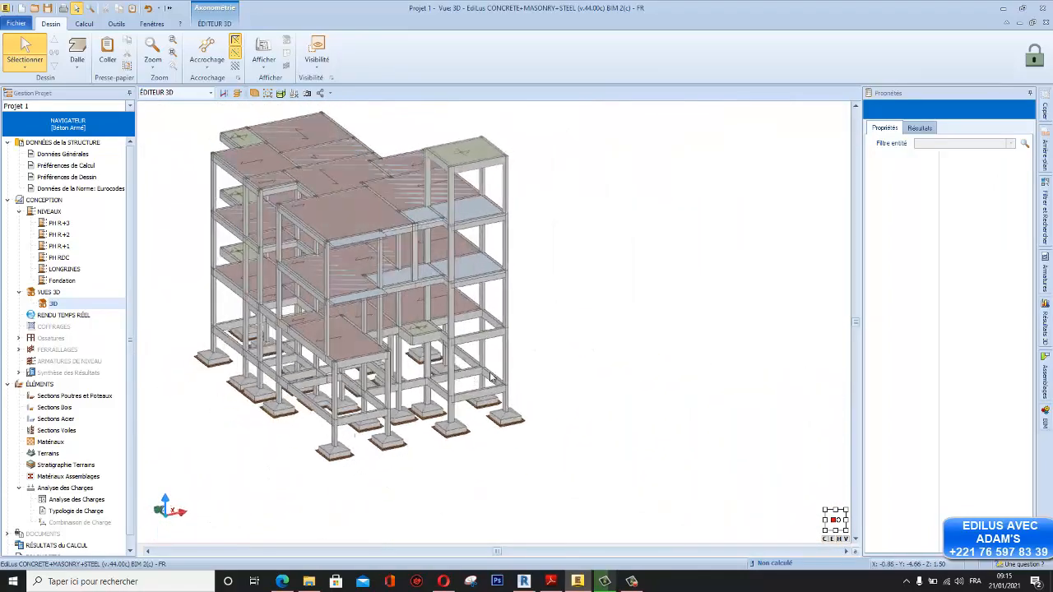
Step: Switch to Adobe Reader and examine the room layout, balconies and staircase on the etage 1.pdf floor plan
{"action": "left_click", "coordinate": [551, 581]}
{"action": "scroll", "coordinate": [513, 337], "scroll_direction": "up", "scroll_amount": 1}
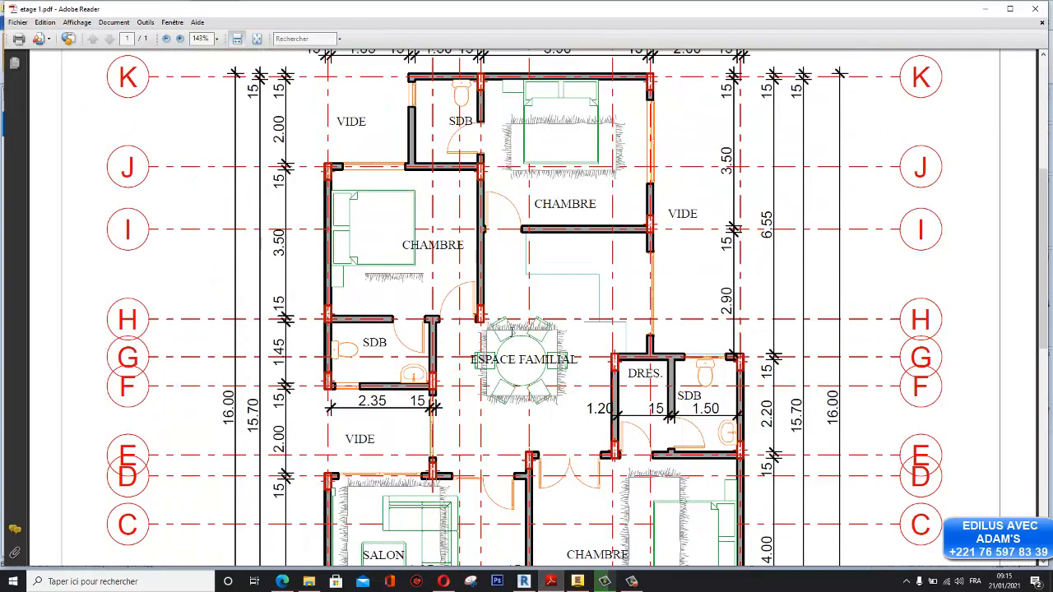
{"action": "scroll", "coordinate": [512, 338], "scroll_direction": "down", "scroll_amount": 8}
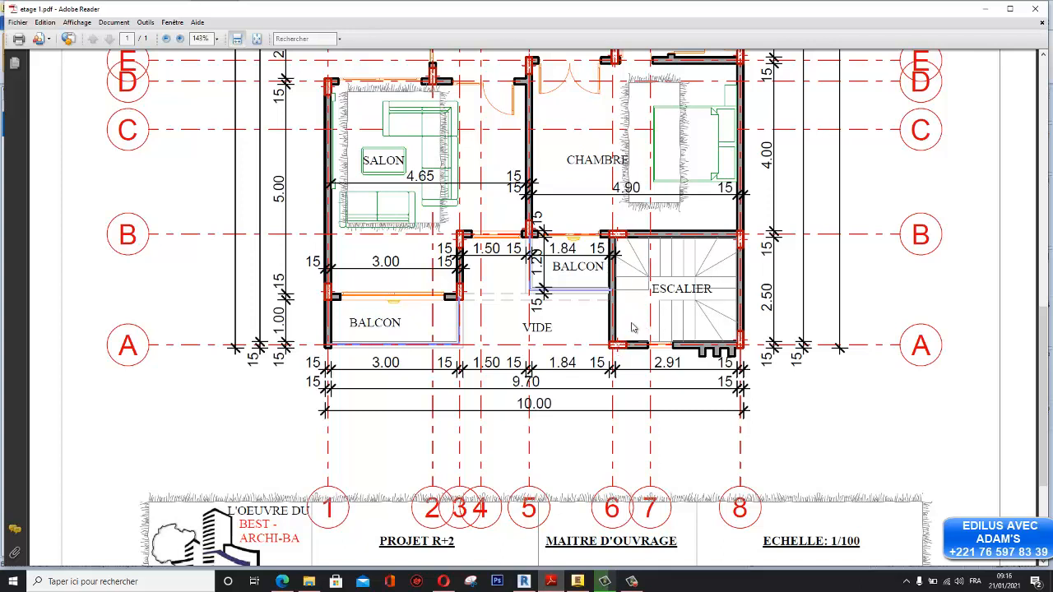
{"action": "scroll", "coordinate": [633, 326], "scroll_direction": "up", "scroll_amount": 1}
{"action": "scroll", "coordinate": [641, 320], "scroll_direction": "down", "scroll_amount": 2}
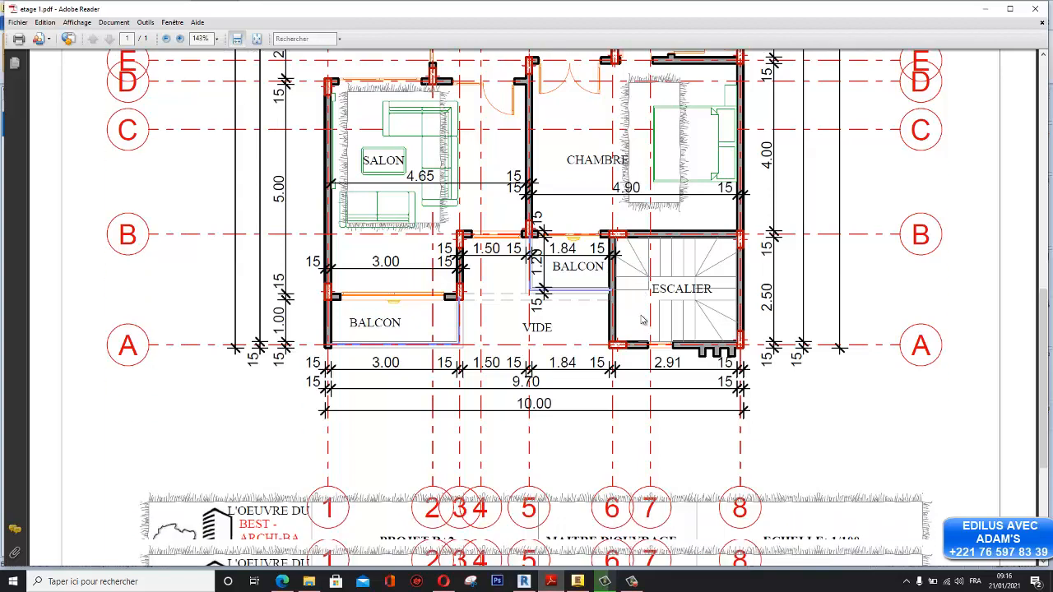
{"action": "scroll", "coordinate": [633, 325], "scroll_direction": "up", "scroll_amount": 1}
{"action": "scroll", "coordinate": [617, 342], "scroll_direction": "down", "scroll_amount": 4}
{"action": "scroll", "coordinate": [622, 423], "scroll_direction": "up", "scroll_amount": 1}
{"action": "scroll", "coordinate": [575, 354], "scroll_direction": "up", "scroll_amount": 8}
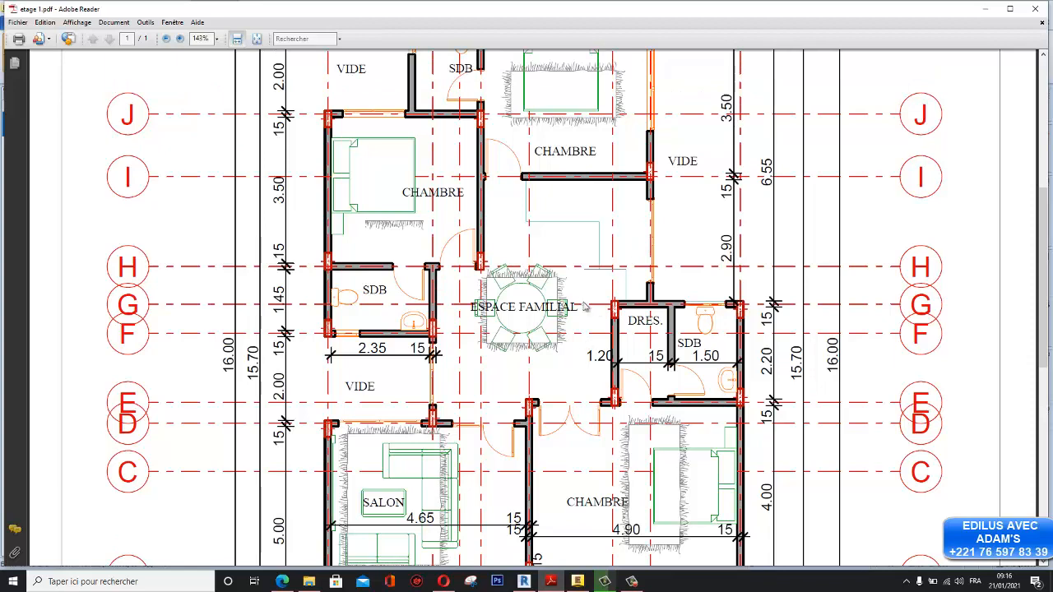
{"action": "scroll", "coordinate": [585, 309], "scroll_direction": "up", "scroll_amount": 4}
{"action": "scroll", "coordinate": [581, 306], "scroll_direction": "down", "scroll_amount": 5}
{"action": "scroll", "coordinate": [583, 306], "scroll_direction": "down", "scroll_amount": 3}
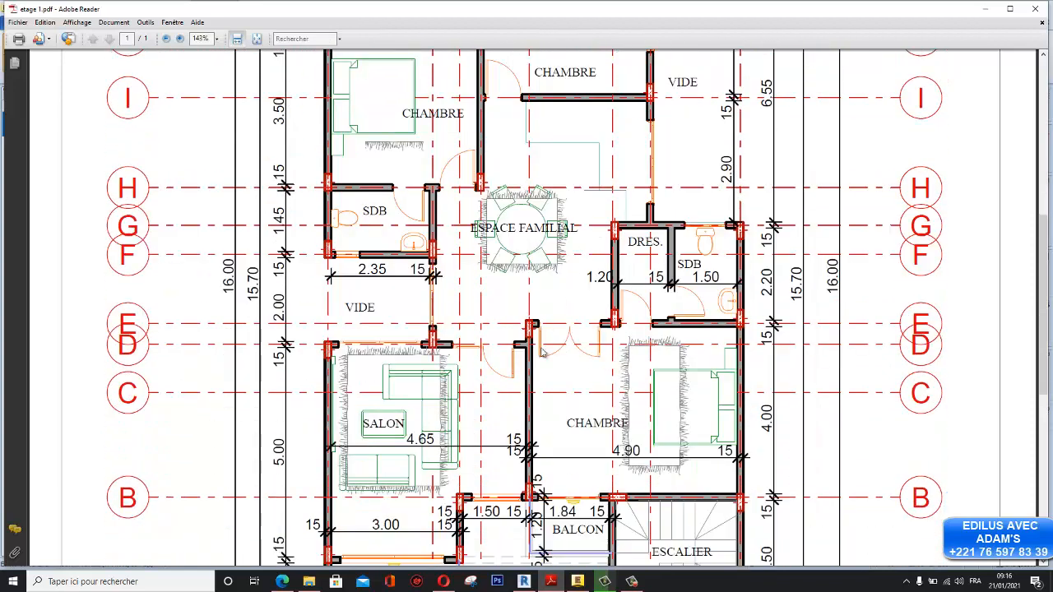
Step: Switch back to EdiLus and view the complete building in the 3D model
{"action": "left_click", "coordinate": [577, 581]}
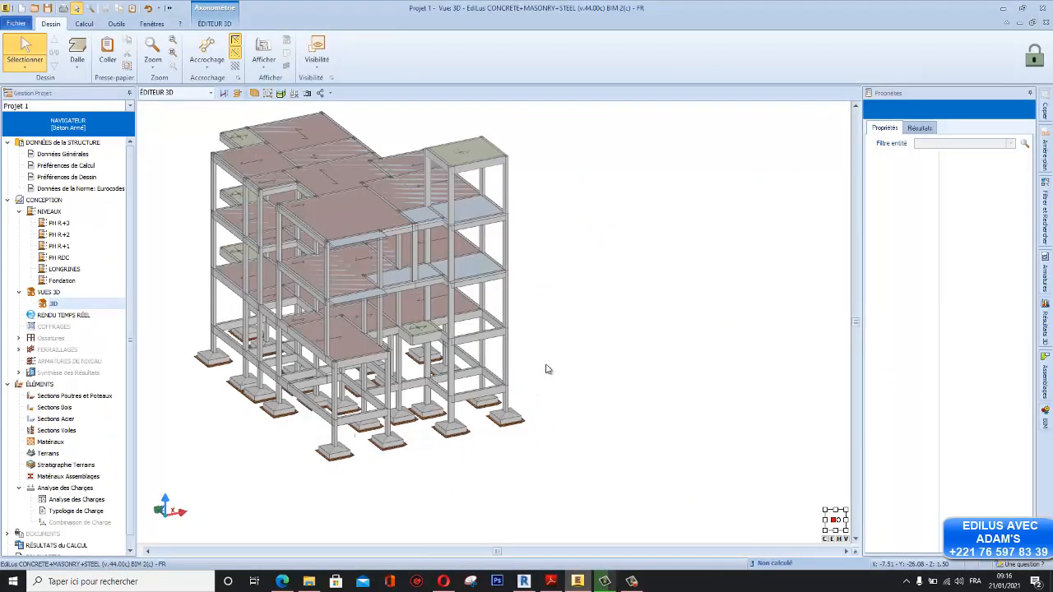
{"action": "scroll", "coordinate": [617, 351], "scroll_direction": "down", "scroll_amount": 2}
{"action": "middle_click_drag", "start_coordinate": [627, 347], "coordinate": [650, 344]}
{"action": "left_click", "coordinate": [632, 582]}
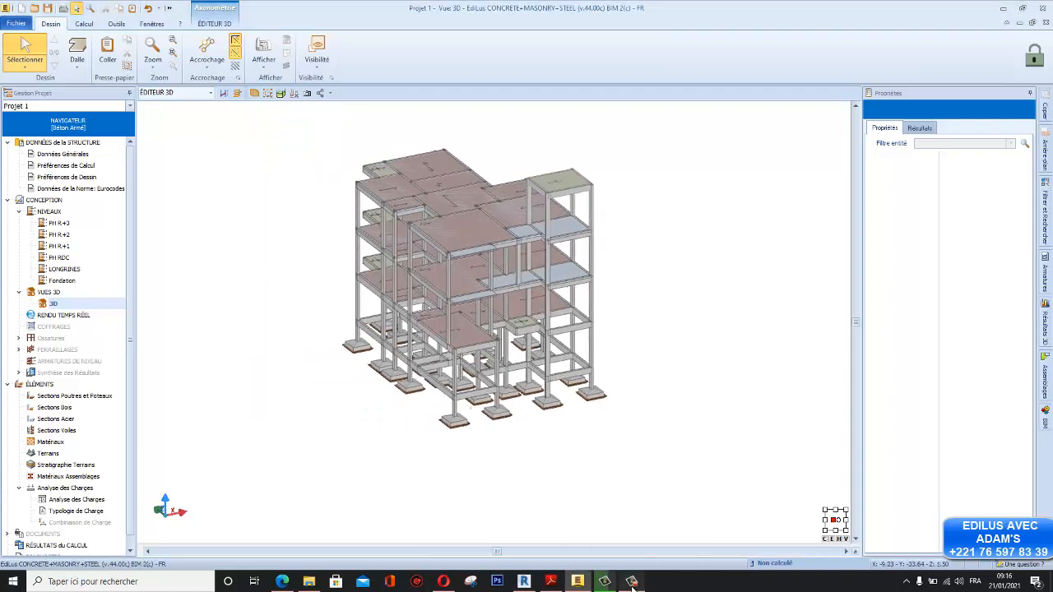
Step: Return to the PH RDC level plan and examine the slab layout across the whole floor
{"action": "left_click", "coordinate": [967, 436]}
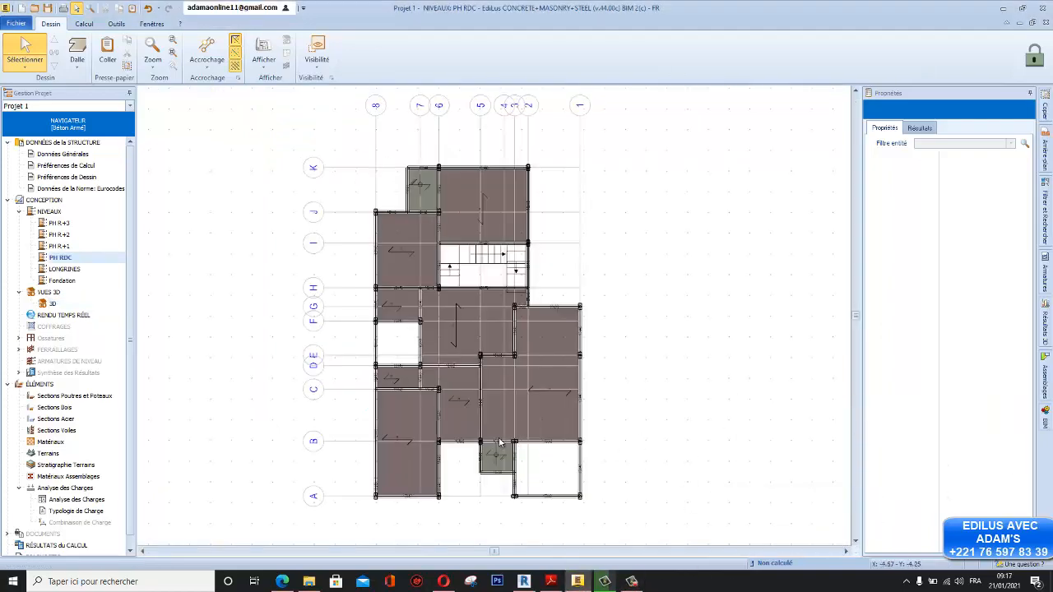
{"action": "scroll", "coordinate": [448, 380], "scroll_direction": "up", "scroll_amount": 3}
{"action": "scroll", "coordinate": [436, 379], "scroll_direction": "down", "scroll_amount": 5}
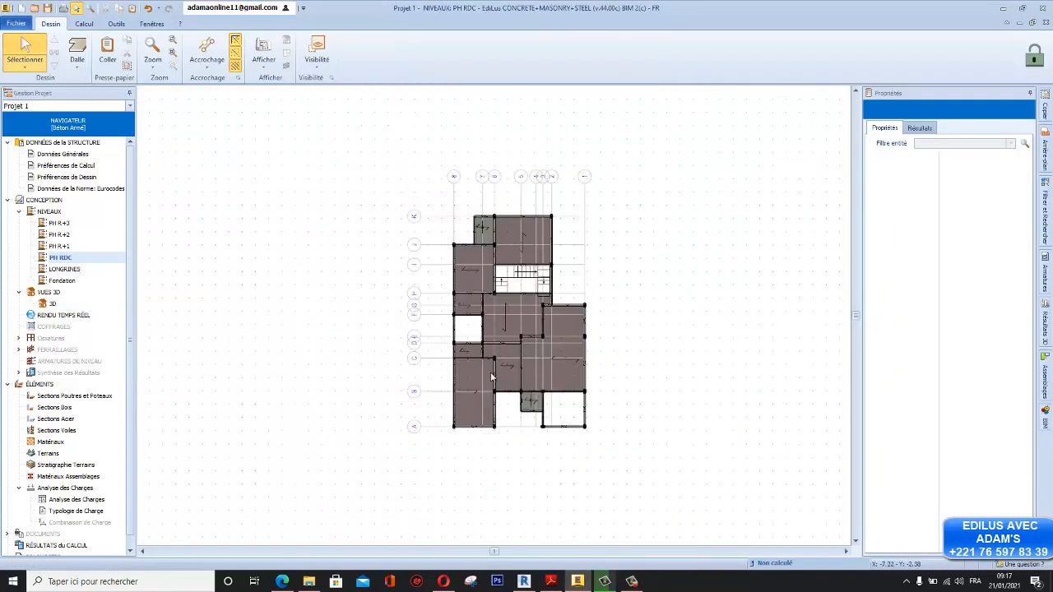
{"action": "scroll", "coordinate": [536, 355], "scroll_direction": "up", "scroll_amount": 3}
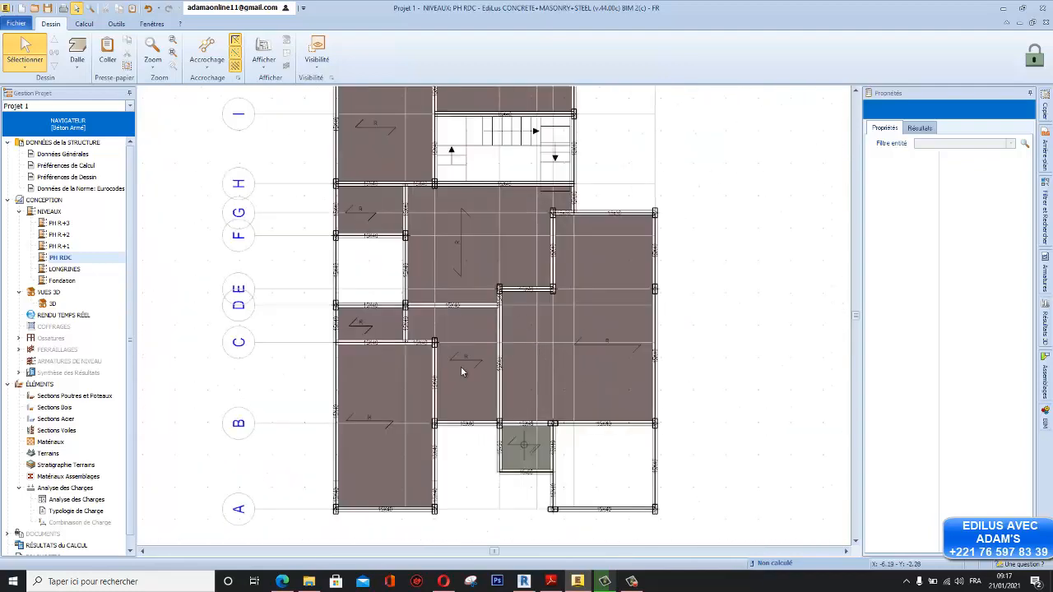
{"action": "scroll", "coordinate": [462, 372], "scroll_direction": "down", "scroll_amount": 3}
Step: Check the load analysis assigned to the central slab between axes D and H
{"action": "left_click", "coordinate": [472, 292]}
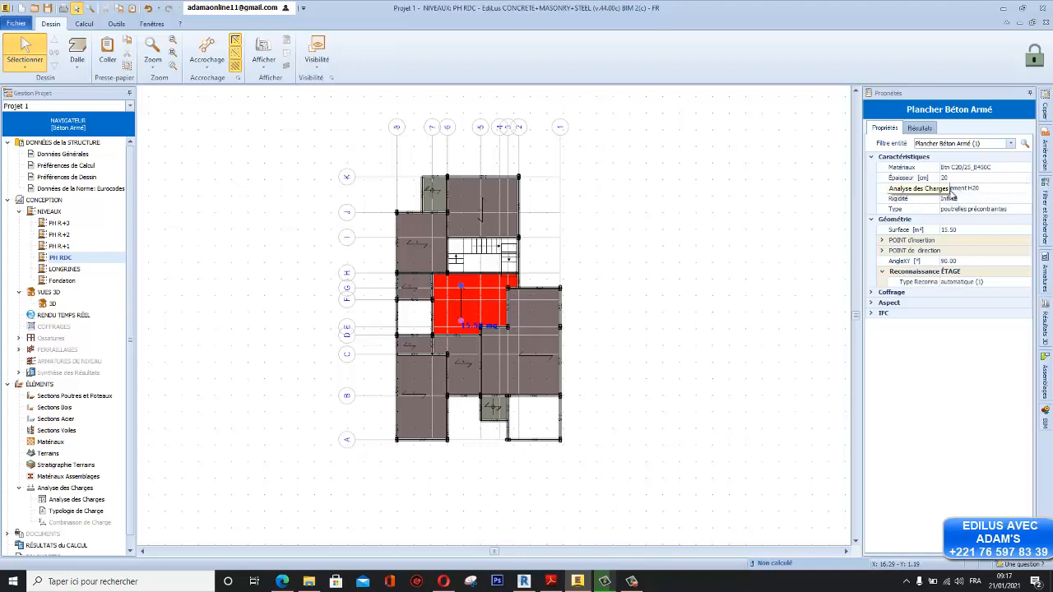
{"action": "left_click", "coordinate": [1024, 189]}
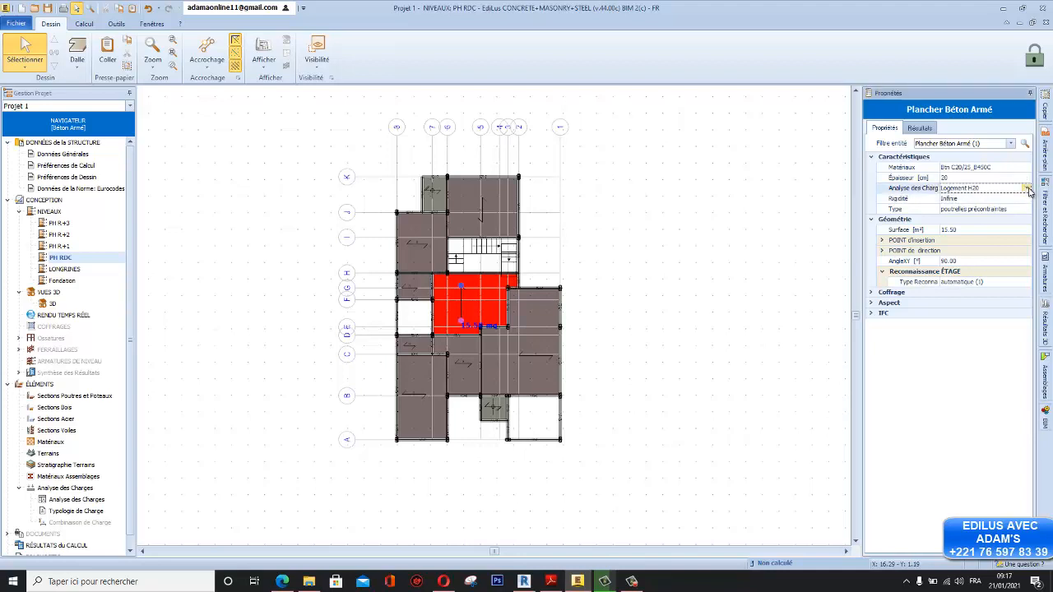
{"action": "left_click", "coordinate": [1027, 189]}
{"action": "left_click", "coordinate": [976, 194]}
{"action": "left_click", "coordinate": [674, 243]}
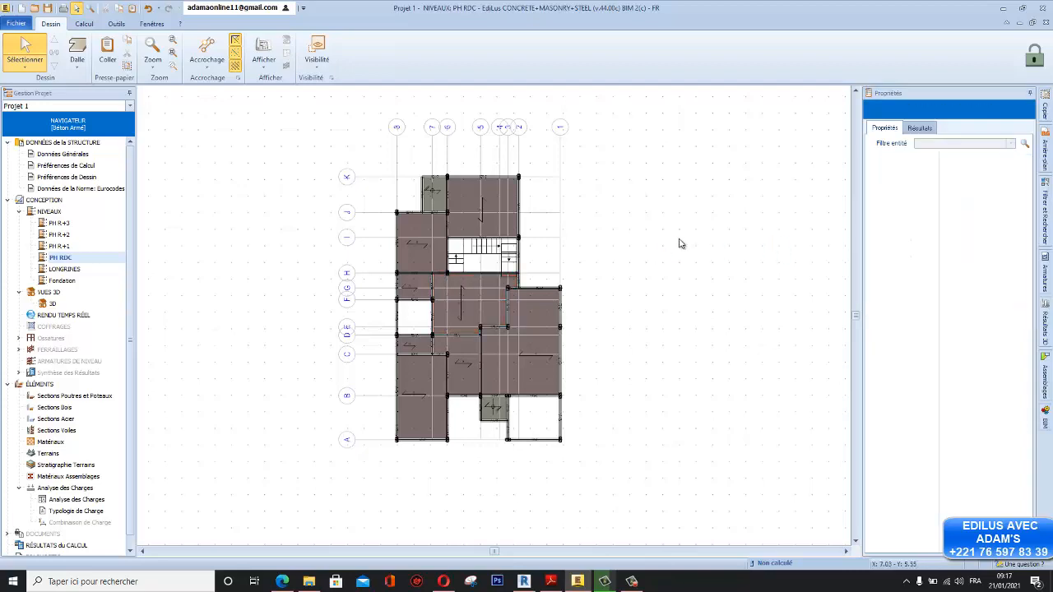
Step: Set the type of the slab between axes I and K, above the staircase, to coulé sur place
{"action": "scroll", "coordinate": [439, 315], "scroll_direction": "up", "scroll_amount": 2}
{"action": "scroll", "coordinate": [437, 296], "scroll_direction": "down", "scroll_amount": 3}
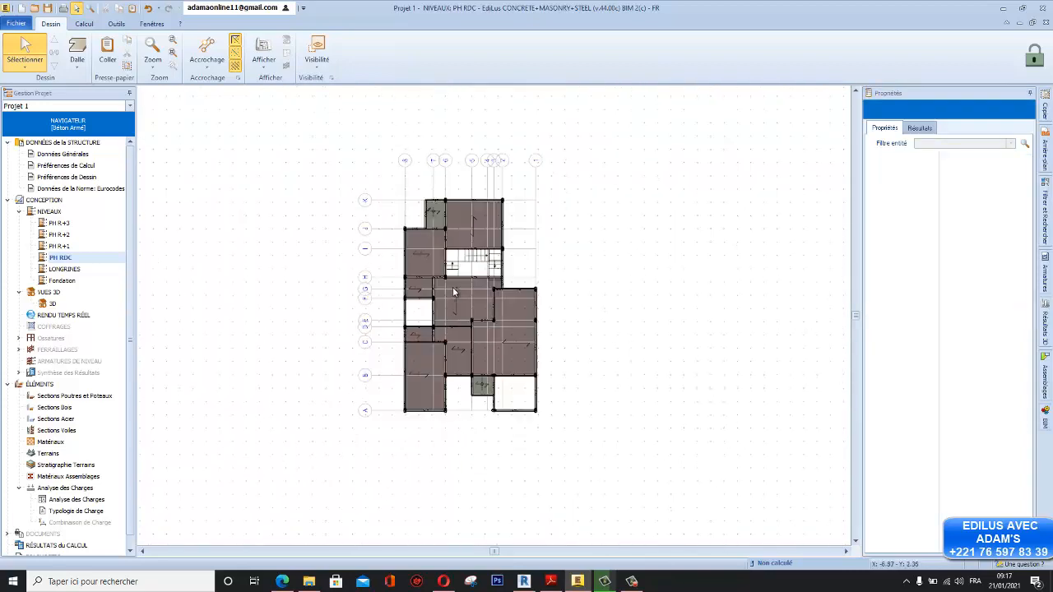
{"action": "scroll", "coordinate": [462, 222], "scroll_direction": "up", "scroll_amount": 3}
{"action": "left_click", "coordinate": [462, 222]}
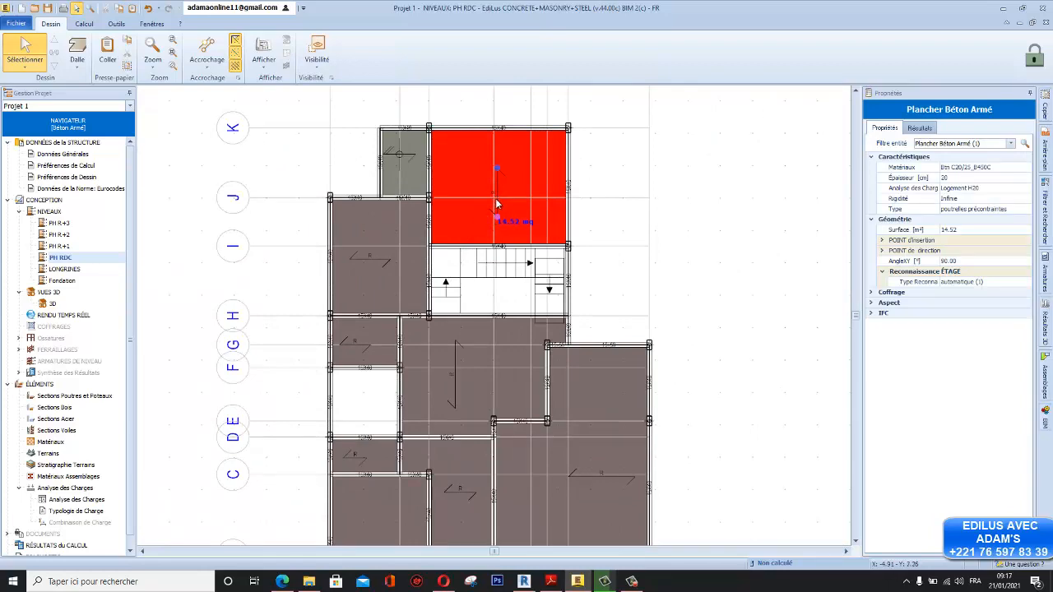
{"action": "scroll", "coordinate": [485, 201], "scroll_direction": "down", "scroll_amount": 3}
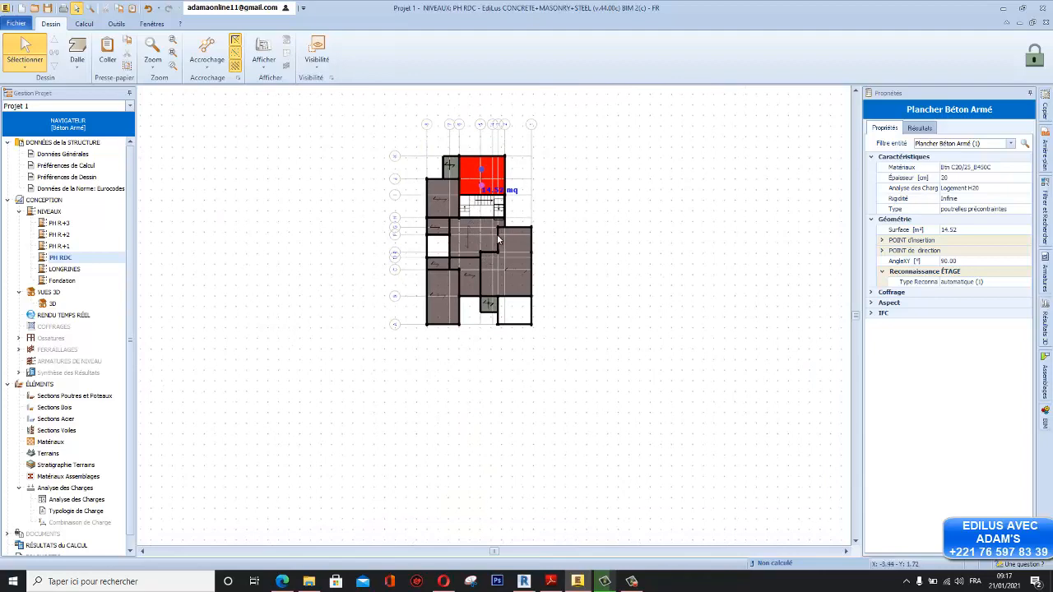
{"action": "scroll", "coordinate": [490, 182], "scroll_direction": "up", "scroll_amount": 4}
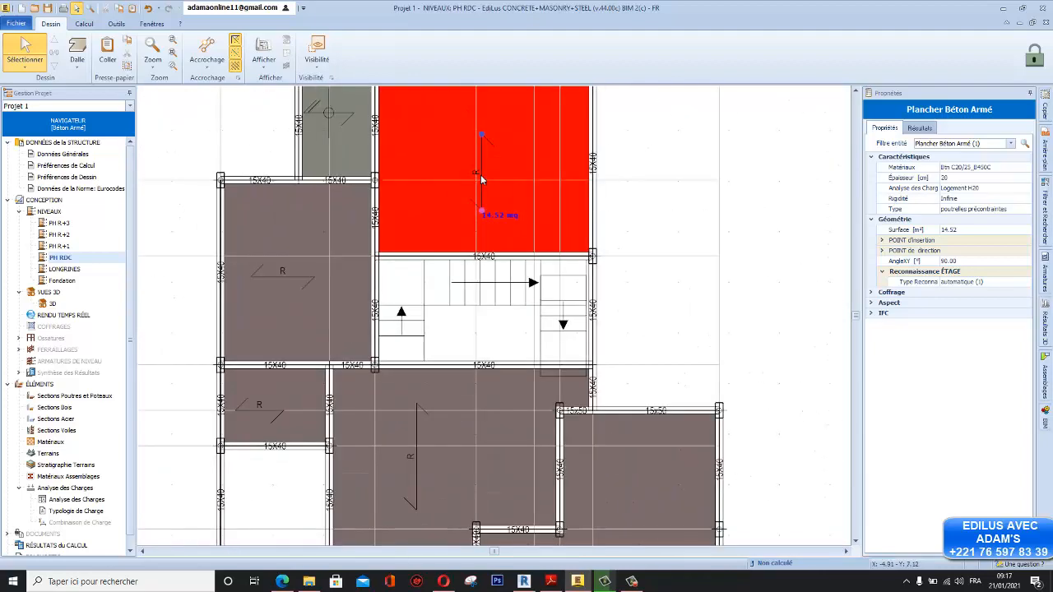
{"action": "scroll", "coordinate": [481, 180], "scroll_direction": "down", "scroll_amount": 2}
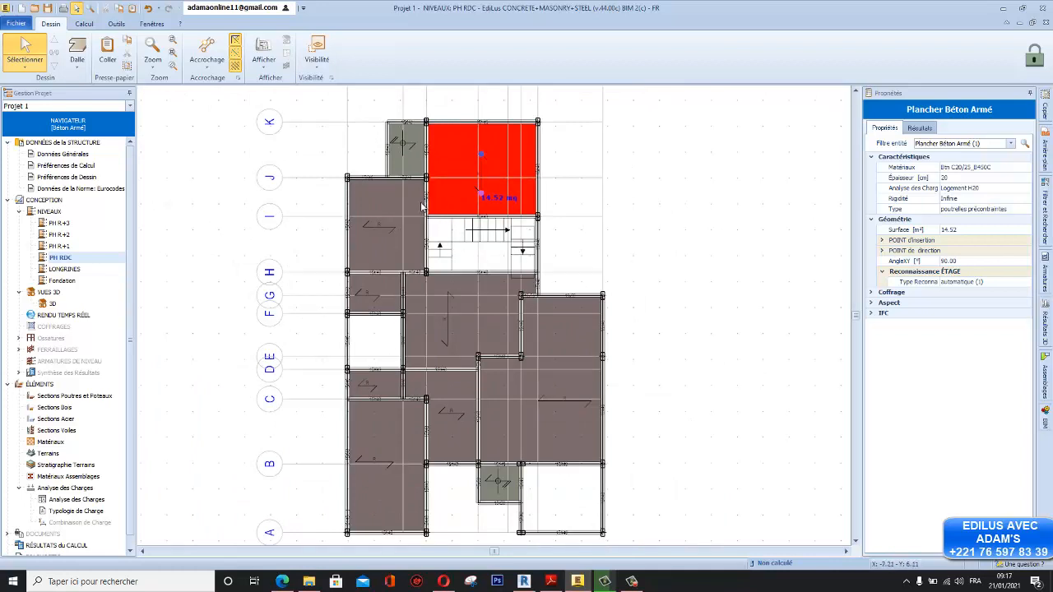
{"action": "scroll", "coordinate": [468, 229], "scroll_direction": "up", "scroll_amount": 1}
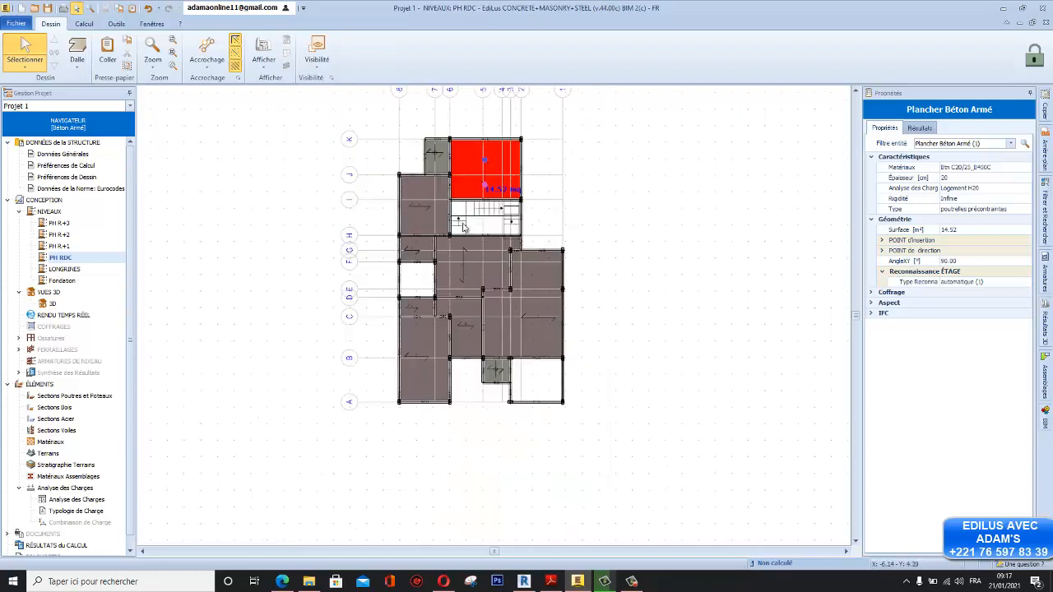
{"action": "scroll", "coordinate": [474, 224], "scroll_direction": "up", "scroll_amount": 1}
{"action": "scroll", "coordinate": [476, 220], "scroll_direction": "down", "scroll_amount": 5}
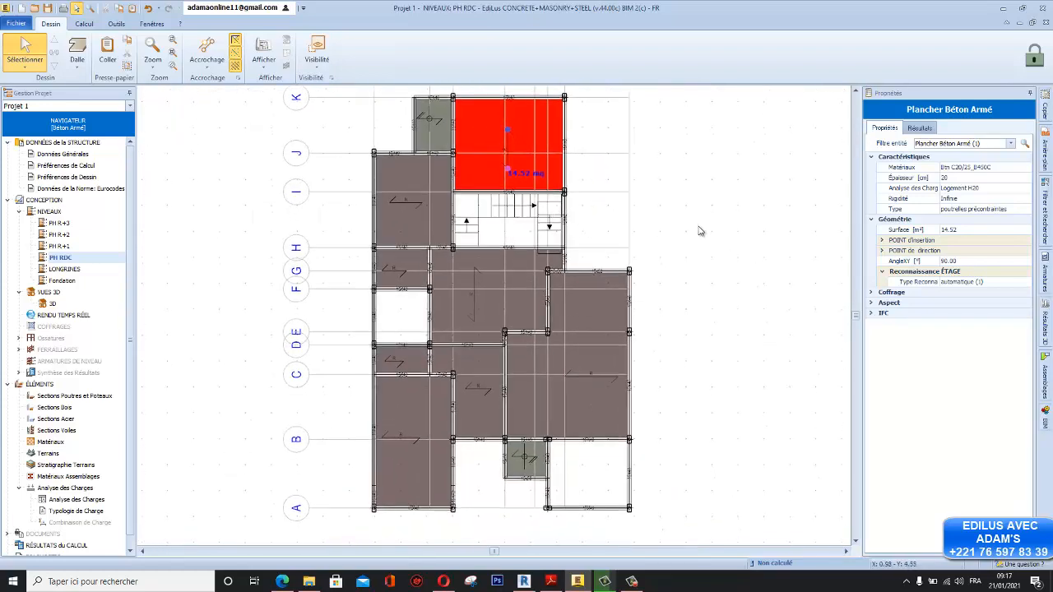
{"action": "left_click", "coordinate": [1026, 212]}
{"action": "left_click", "coordinate": [1026, 212]}
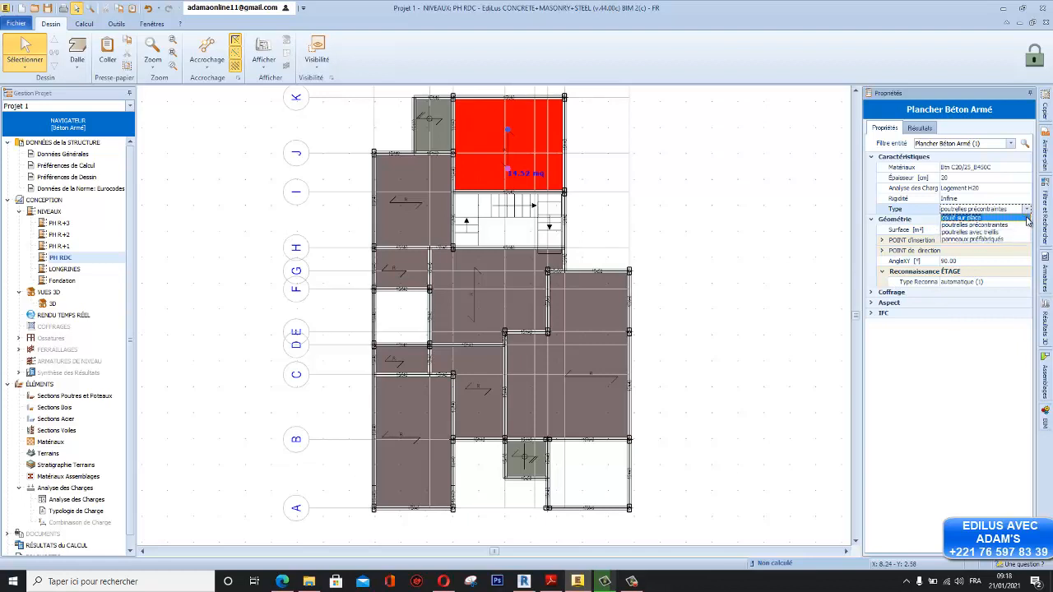
{"action": "left_click", "coordinate": [971, 218]}
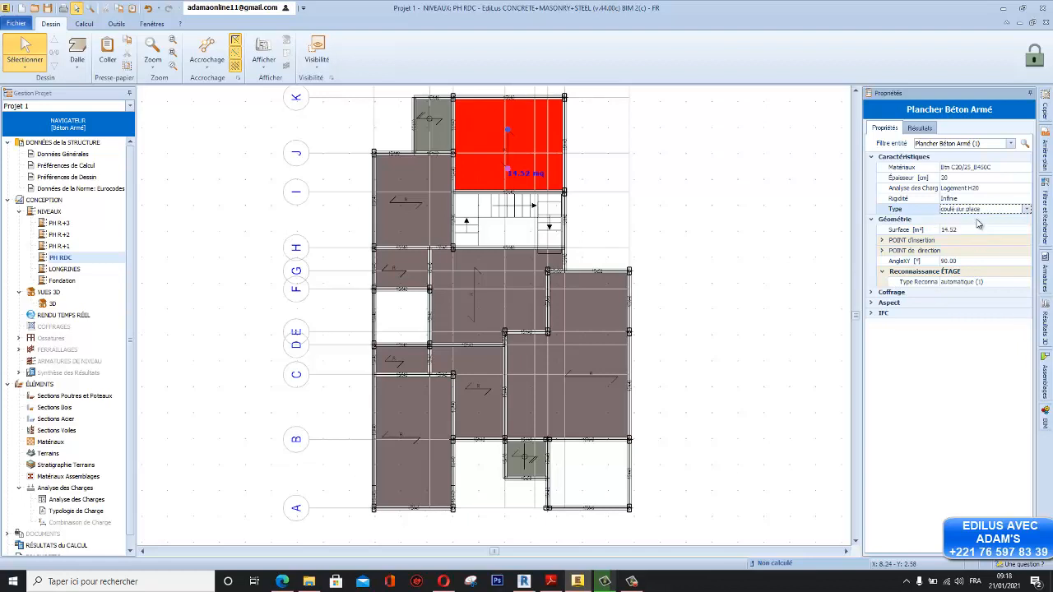
Step: Set the type of the slab between axes H and J, beside the staircase, to coulé sur place
{"action": "left_click", "coordinate": [428, 184]}
{"action": "left_click", "coordinate": [1025, 210]}
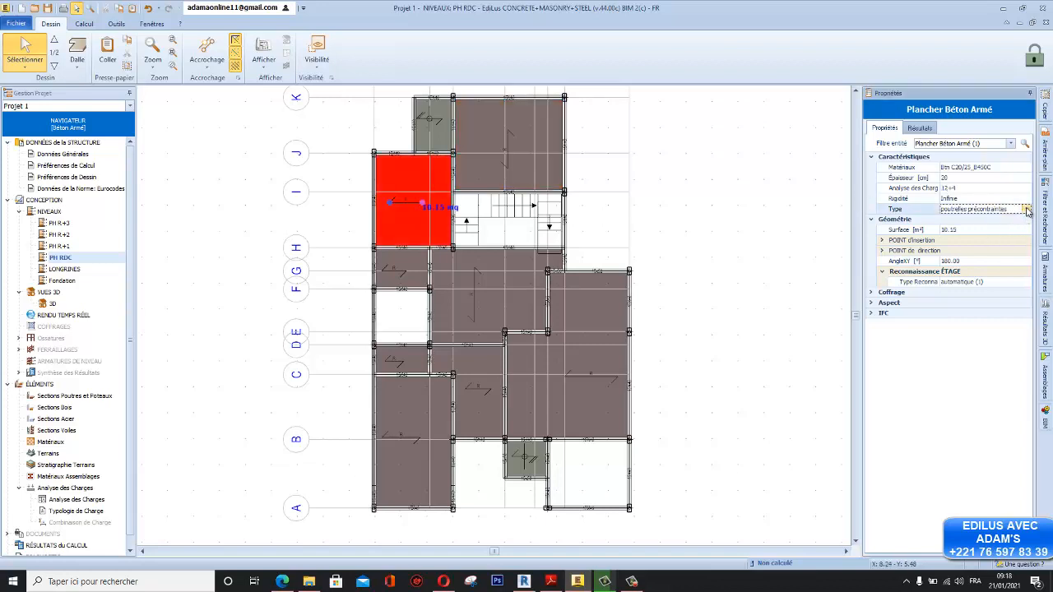
{"action": "left_click", "coordinate": [1027, 209]}
{"action": "left_click", "coordinate": [970, 217]}
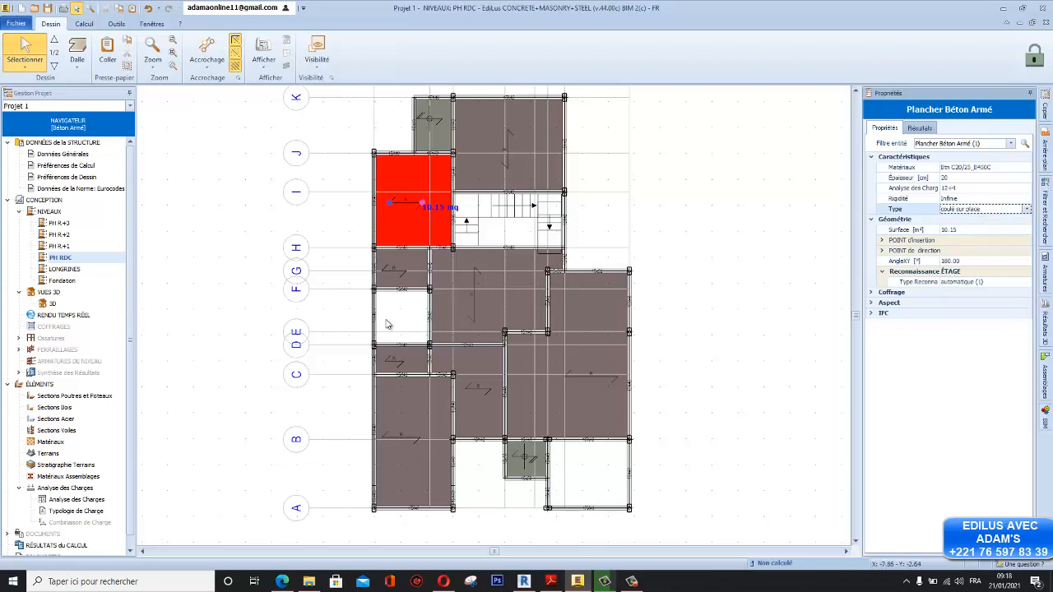
Step: Set the small slab between axes F and H and the central slab between axes D and H to coulé sur place
{"action": "left_click", "coordinate": [403, 271]}
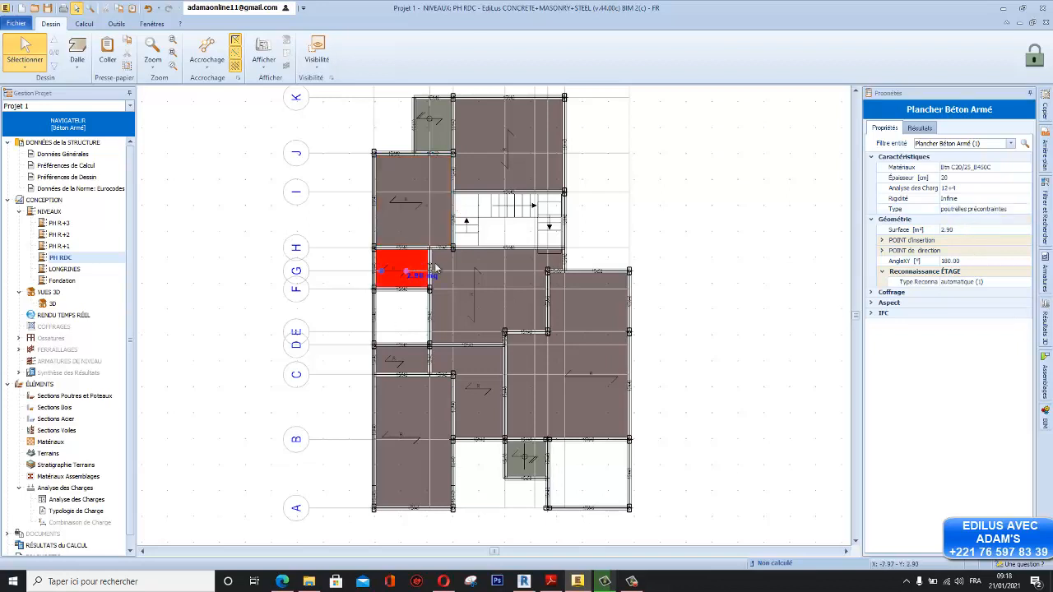
{"action": "left_click", "coordinate": [1026, 211]}
{"action": "left_click", "coordinate": [1027, 210]}
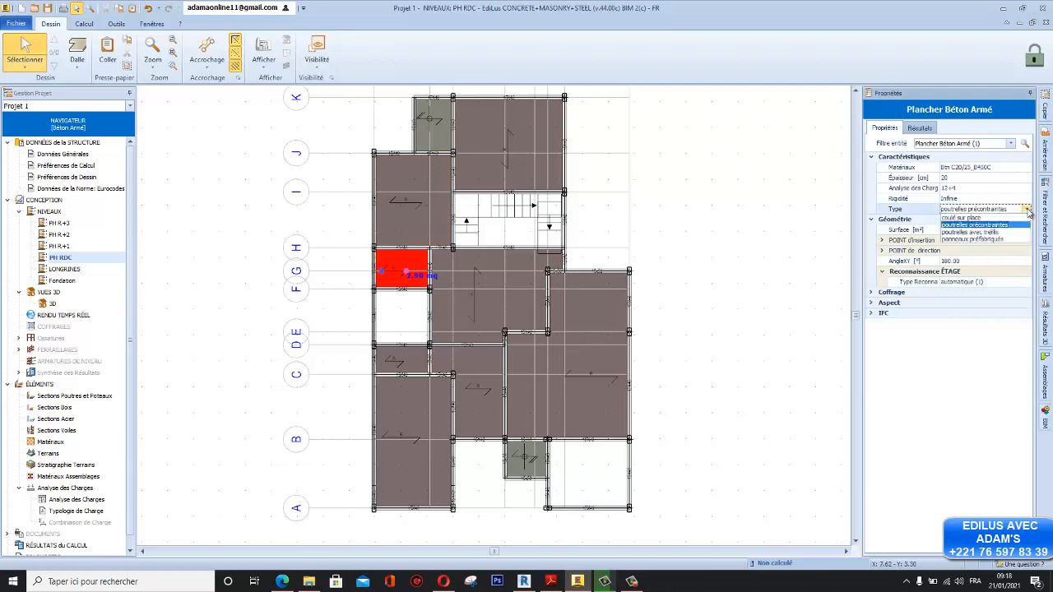
{"action": "left_click", "coordinate": [986, 226]}
{"action": "left_click", "coordinate": [519, 310]}
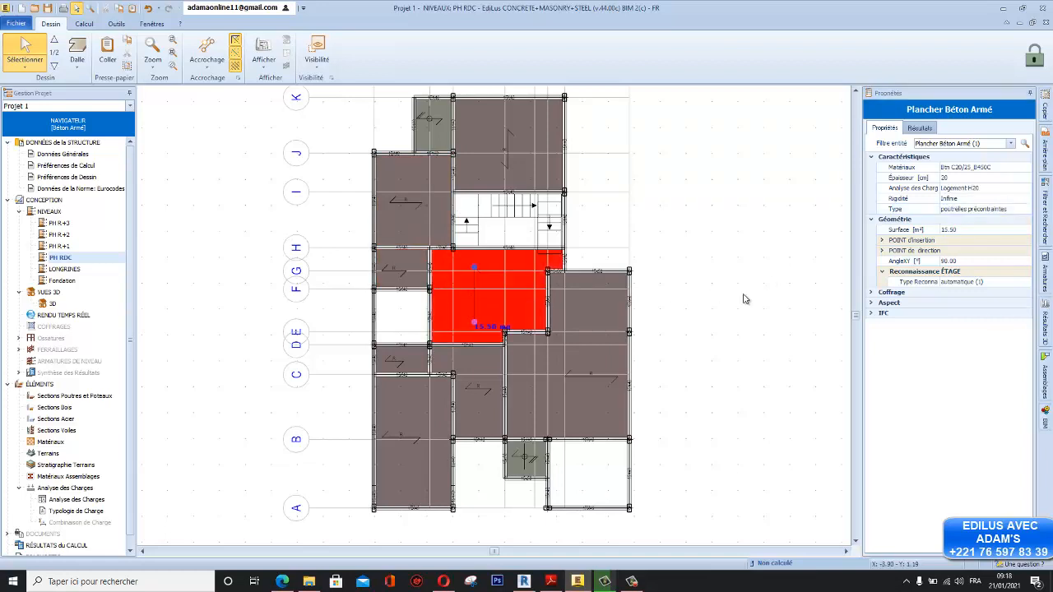
{"action": "left_click", "coordinate": [1027, 210]}
{"action": "left_click", "coordinate": [1027, 210]}
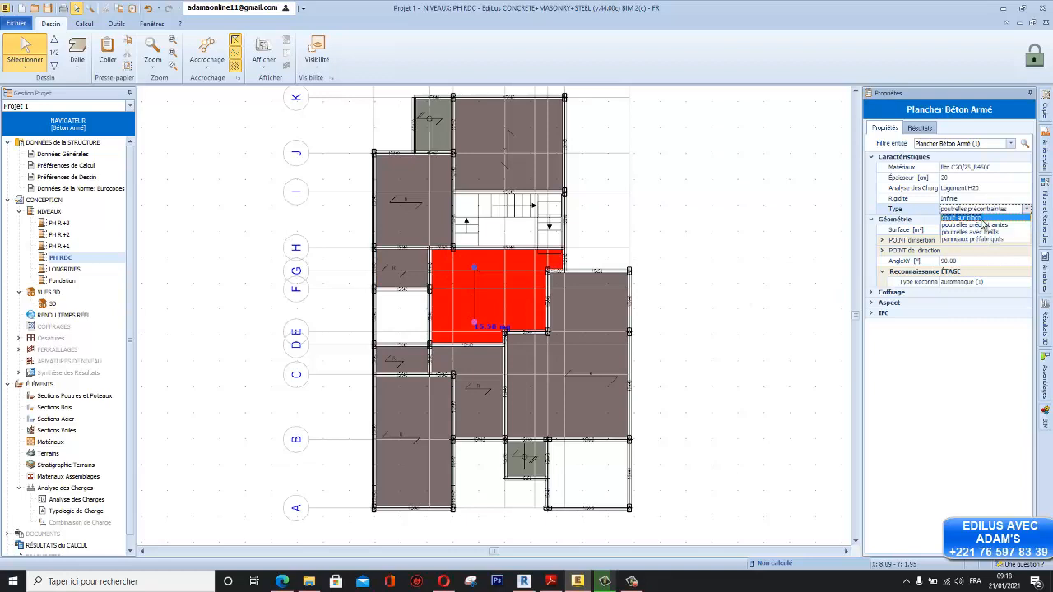
{"action": "left_click", "coordinate": [998, 225]}
Step: Set the type to coulé sur place for the large slab spanning axes B–G and the adjacent slab spanning axes B–D
{"action": "left_click", "coordinate": [580, 358]}
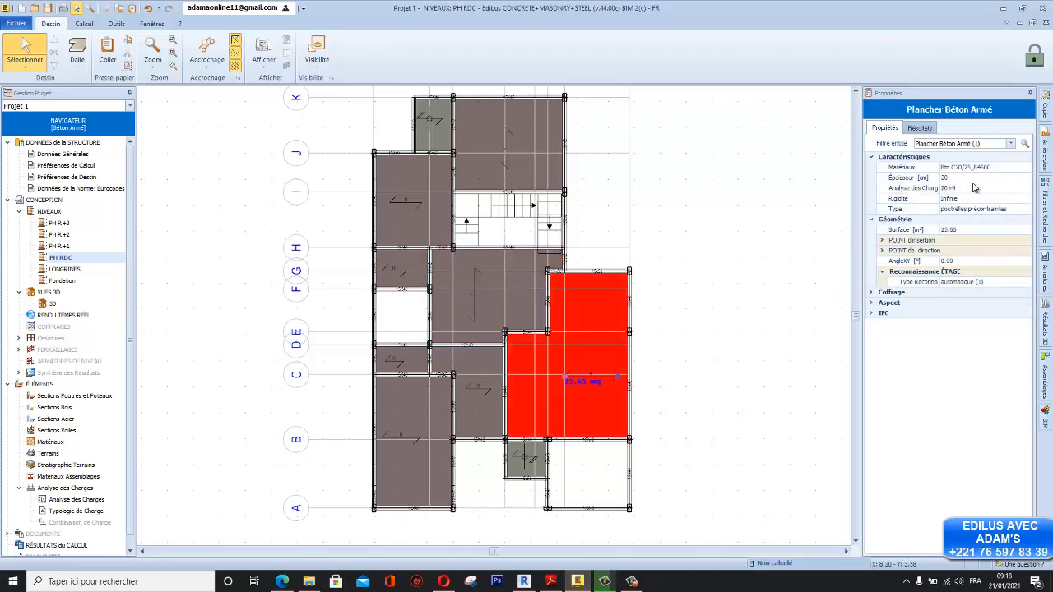
{"action": "left_click", "coordinate": [1017, 210]}
{"action": "left_click", "coordinate": [1027, 210]}
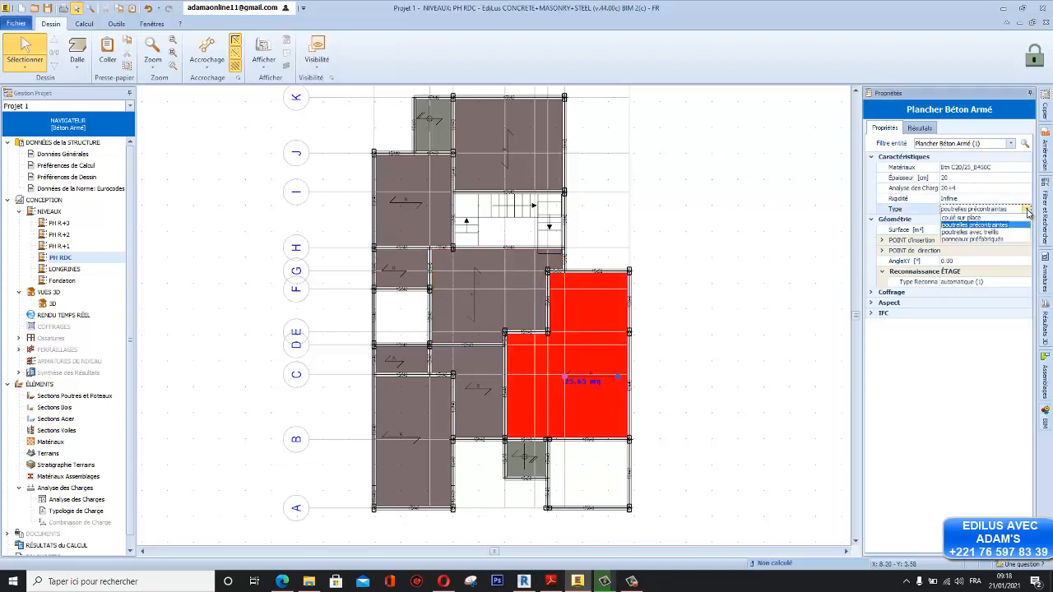
{"action": "left_click", "coordinate": [978, 225]}
{"action": "left_click", "coordinate": [489, 403]}
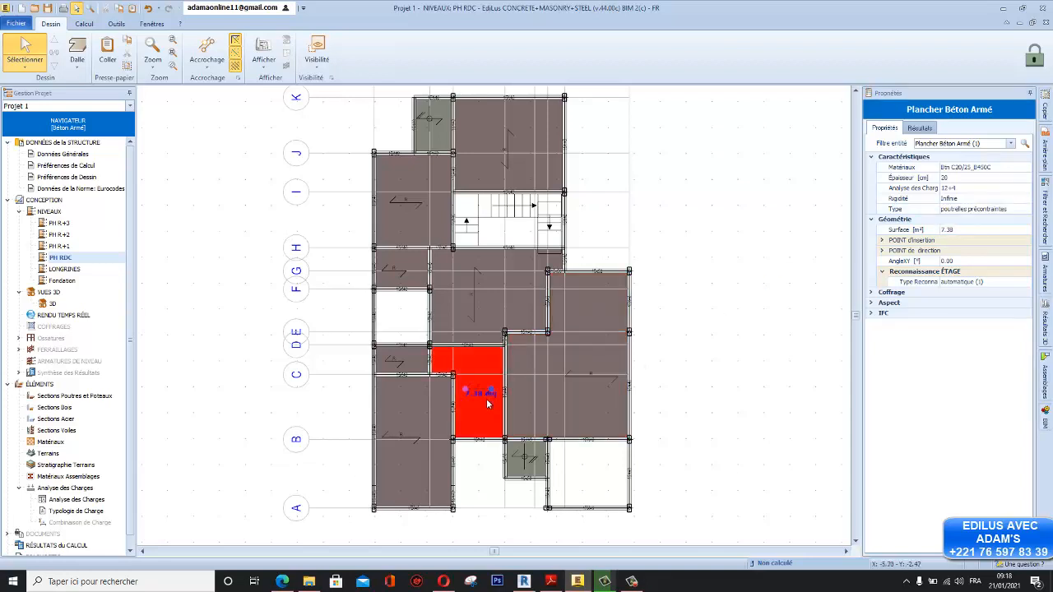
{"action": "left_click", "coordinate": [1017, 211]}
{"action": "left_click", "coordinate": [1027, 211]}
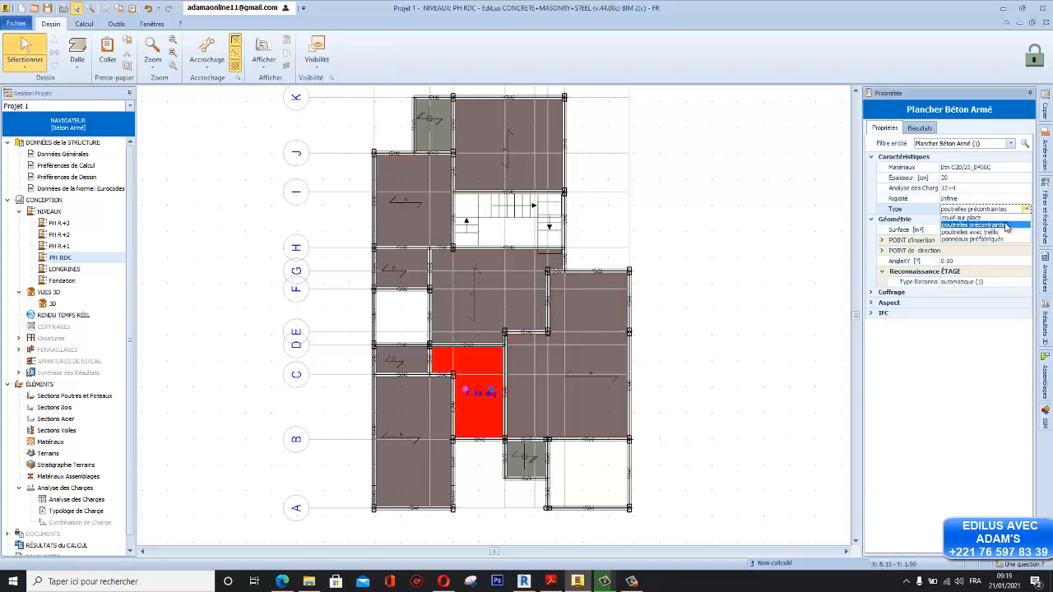
{"action": "left_click", "coordinate": [979, 225]}
Step: Set the type to coulé sur place for the slab between axes A and C and the small slab between C and D
{"action": "left_click", "coordinate": [431, 406]}
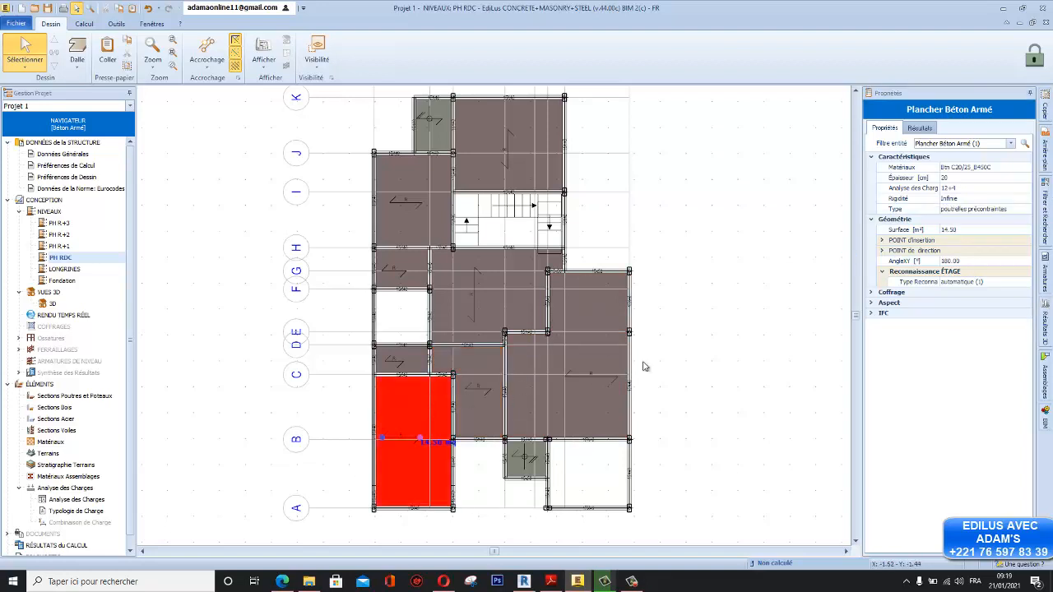
{"action": "left_click", "coordinate": [1024, 210]}
{"action": "left_click", "coordinate": [1027, 210]}
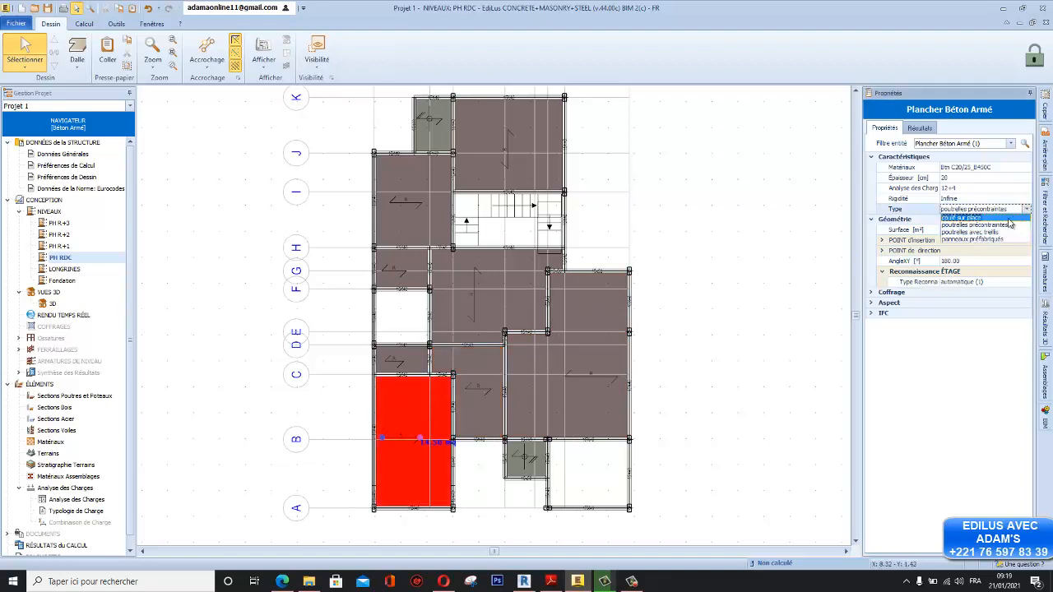
{"action": "left_click", "coordinate": [983, 235]}
{"action": "left_click", "coordinate": [403, 363]}
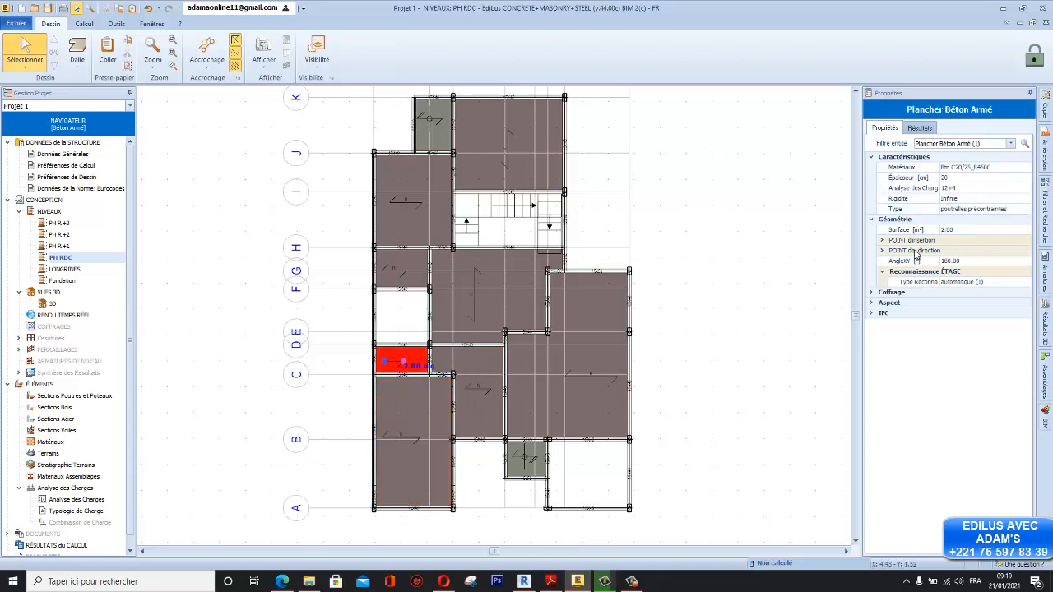
{"action": "left_click", "coordinate": [1024, 211]}
{"action": "left_click", "coordinate": [1026, 210]}
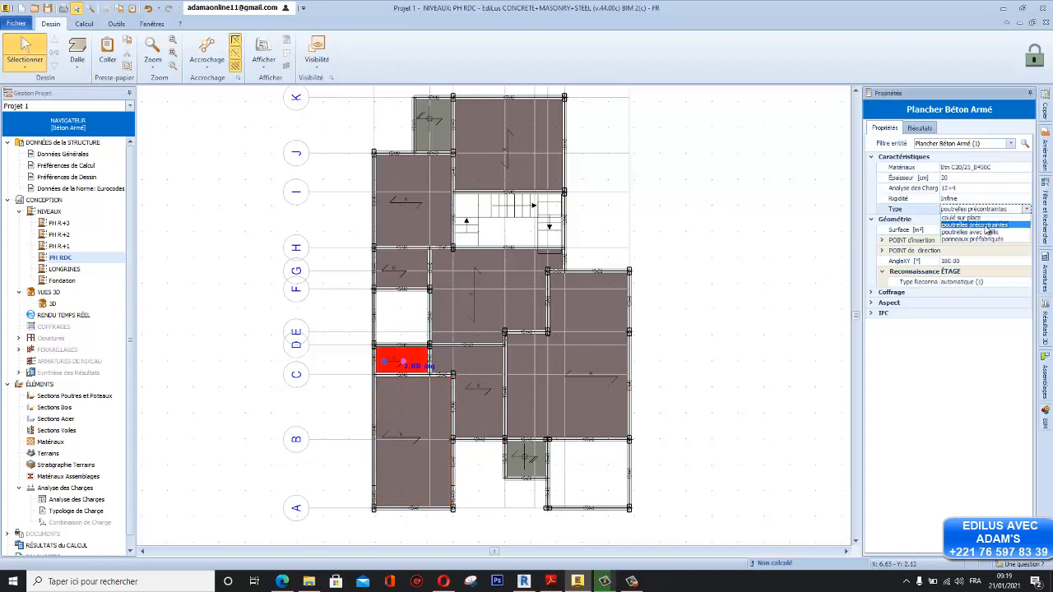
{"action": "left_click", "coordinate": [960, 227]}
Step: Check the properties of the small solid slab between axes A and B, and clear the selection
{"action": "left_click", "coordinate": [533, 465]}
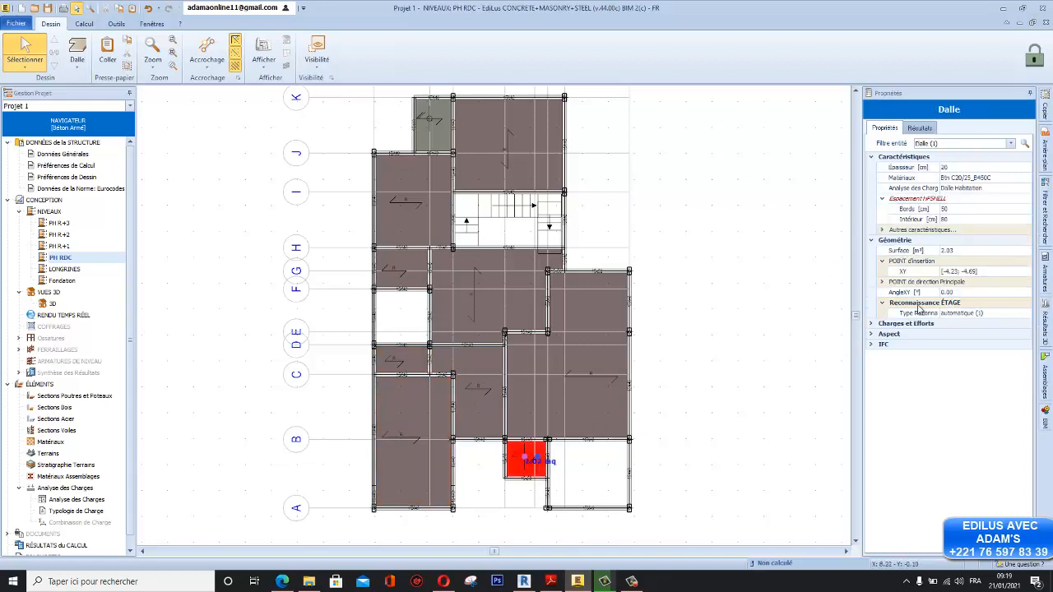
{"action": "left_click", "coordinate": [675, 379]}
{"action": "scroll", "coordinate": [456, 363], "scroll_direction": "down", "scroll_amount": 4}
{"action": "scroll", "coordinate": [456, 363], "scroll_direction": "up", "scroll_amount": 1}
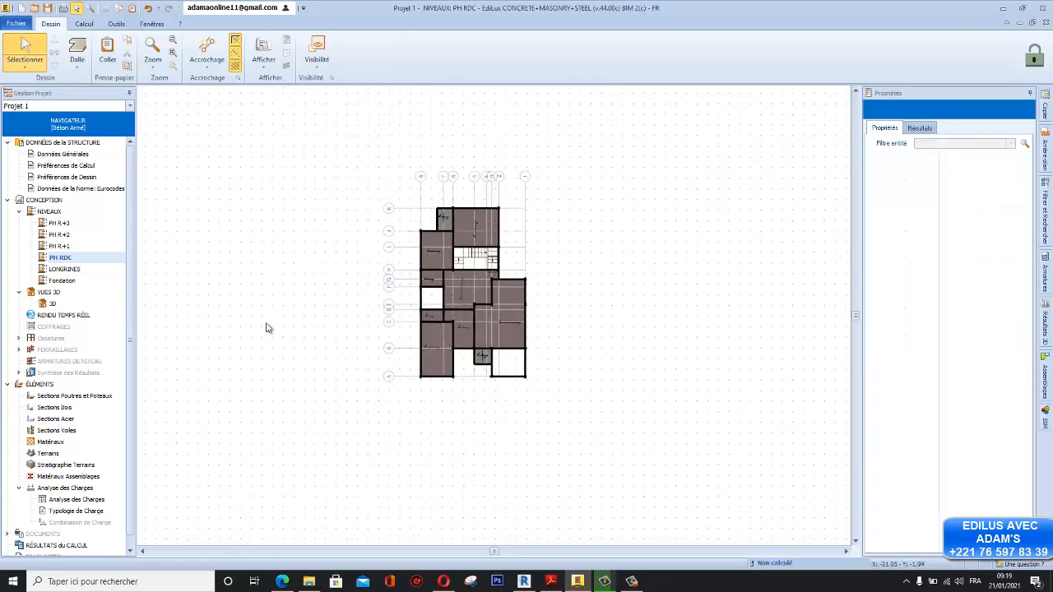
Step: Open the PH R+1 level plan and examine its slabs and the reinforced-concrete balconies near axes A and B
{"action": "double_click", "coordinate": [59, 246]}
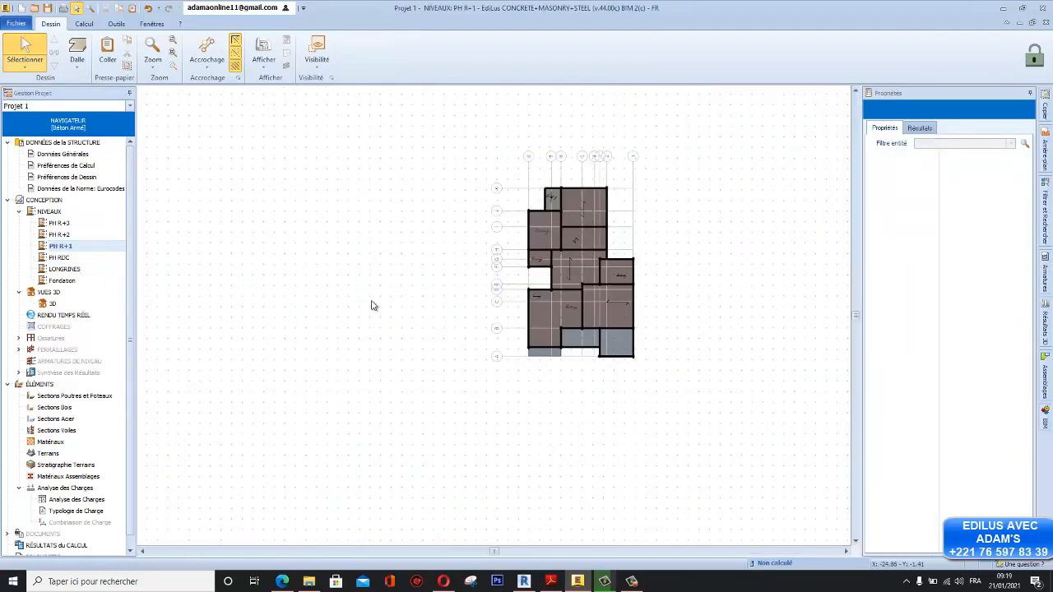
{"action": "scroll", "coordinate": [523, 301], "scroll_direction": "up", "scroll_amount": 5}
{"action": "middle_click_drag", "start_coordinate": [548, 291], "coordinate": [365, 320]}
{"action": "scroll", "coordinate": [428, 342], "scroll_direction": "down", "scroll_amount": 4}
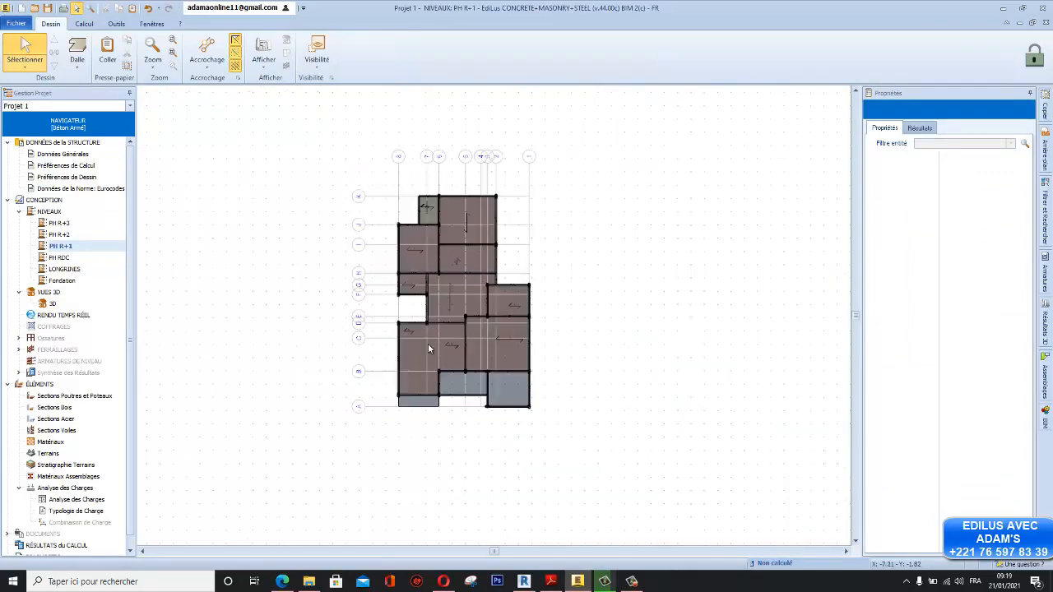
{"action": "left_click", "coordinate": [418, 345]}
{"action": "left_click", "coordinate": [462, 424]}
{"action": "left_click", "coordinate": [415, 351]}
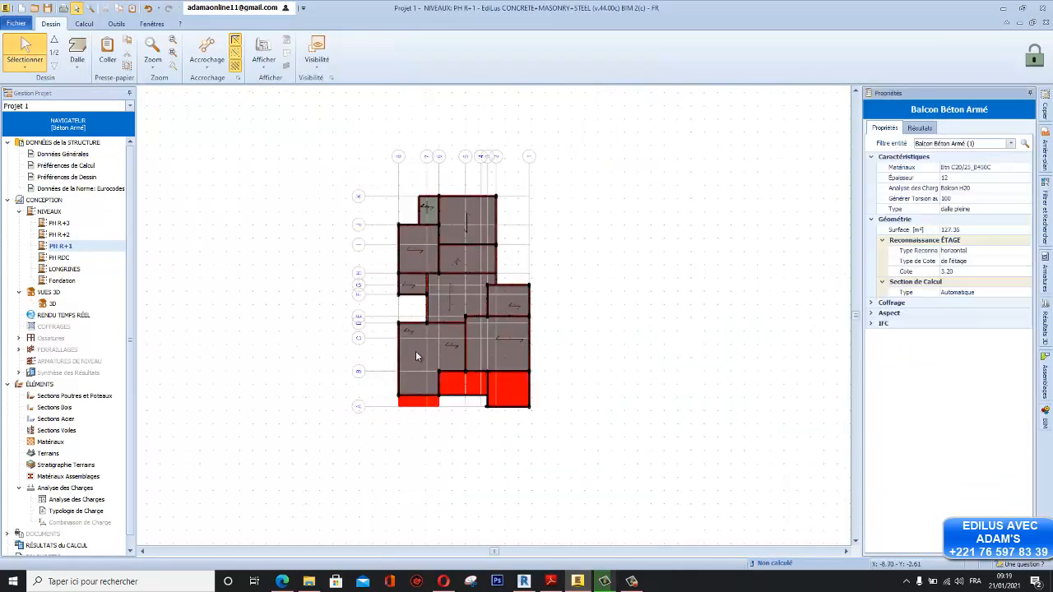
{"action": "left_click", "coordinate": [568, 245]}
{"action": "scroll", "coordinate": [481, 248], "scroll_direction": "up", "scroll_amount": 5}
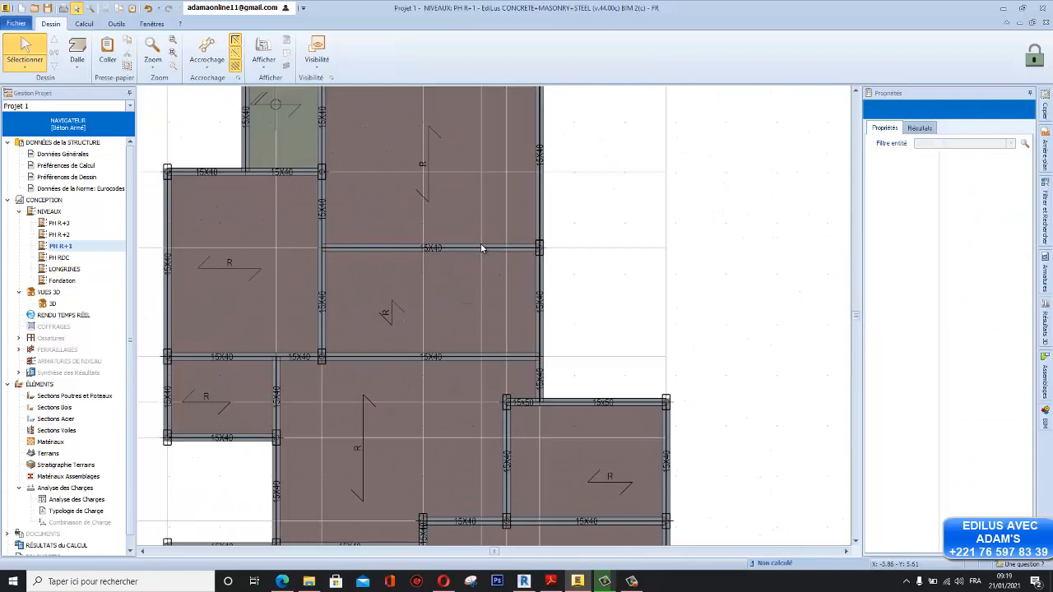
Step: Select the reinforced-concrete balcony on PH R+1 and examine which areas near axes A and B it covers
{"action": "left_click", "coordinate": [464, 299]}
{"action": "scroll", "coordinate": [464, 296], "scroll_direction": "down", "scroll_amount": 6}
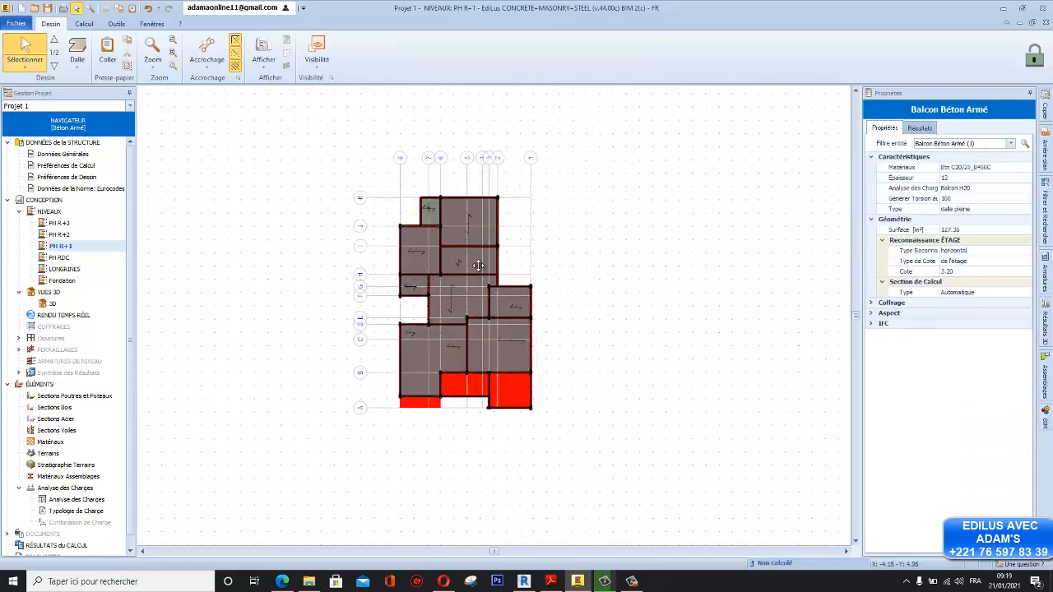
{"action": "left_click", "coordinate": [626, 311]}
{"action": "left_click", "coordinate": [458, 387]}
{"action": "scroll", "coordinate": [459, 381], "scroll_direction": "up", "scroll_amount": 3}
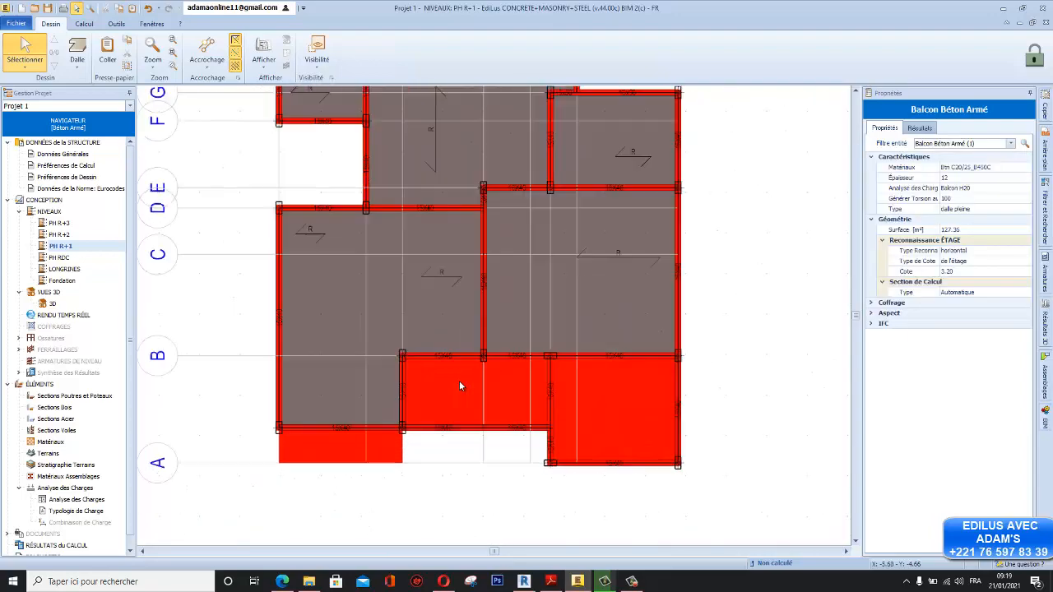
{"action": "scroll", "coordinate": [459, 381], "scroll_direction": "down", "scroll_amount": 3}
{"action": "left_click", "coordinate": [607, 364]}
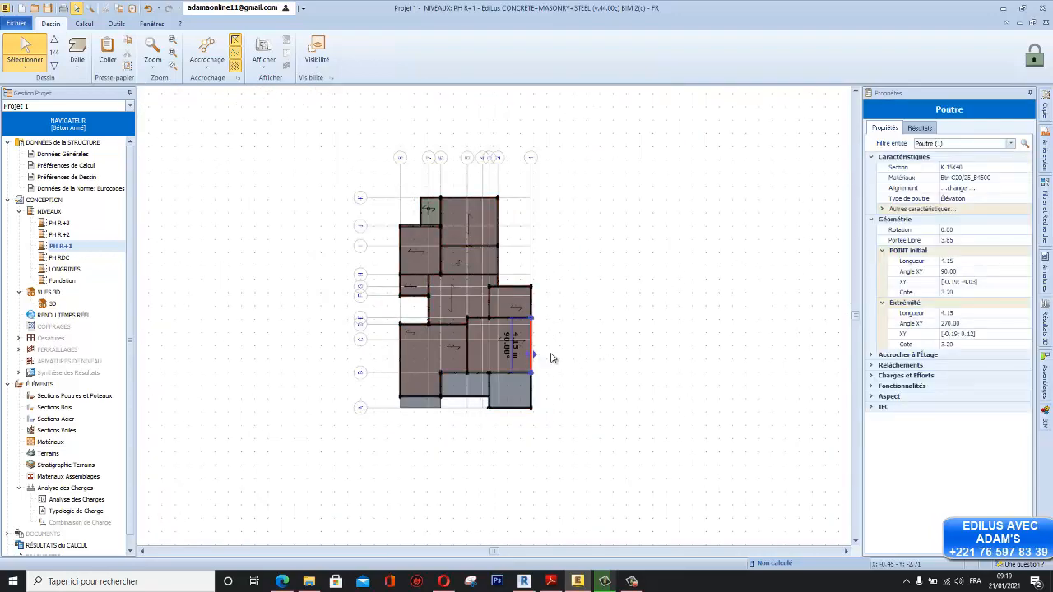
Step: Delete the reinforced-concrete balcony covering the areas between axes A and B on PH R+1
{"action": "scroll", "coordinate": [476, 348], "scroll_direction": "up", "scroll_amount": 3}
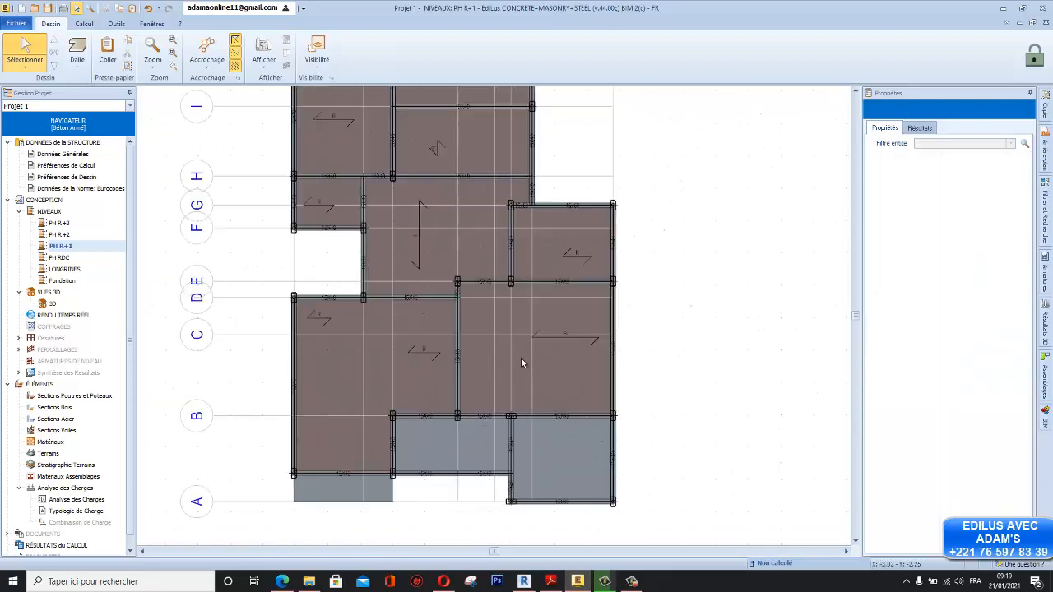
{"action": "left_click", "coordinate": [520, 361]}
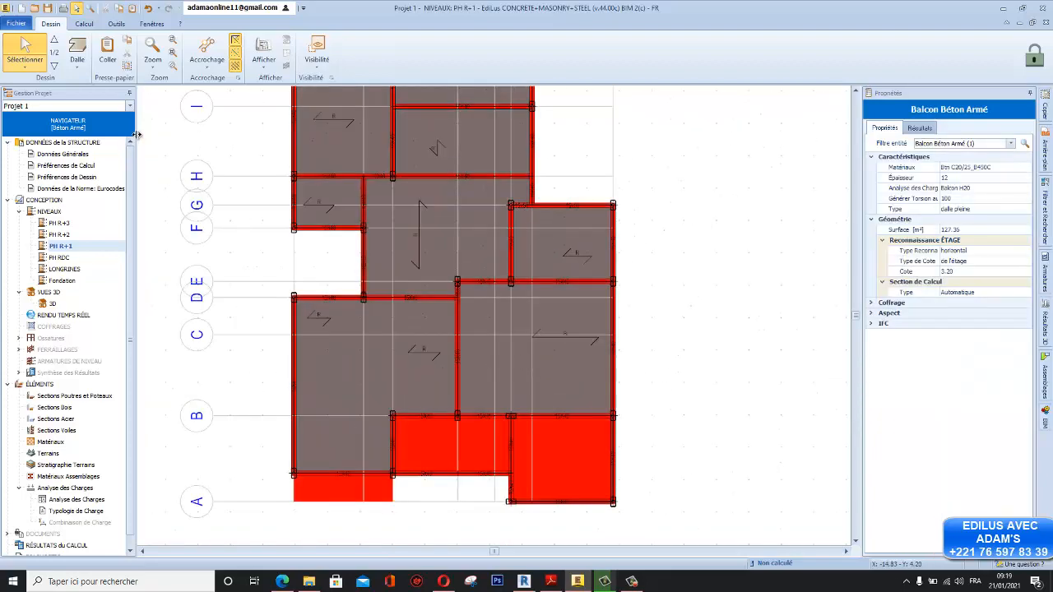
{"action": "key", "text": "Escape"}
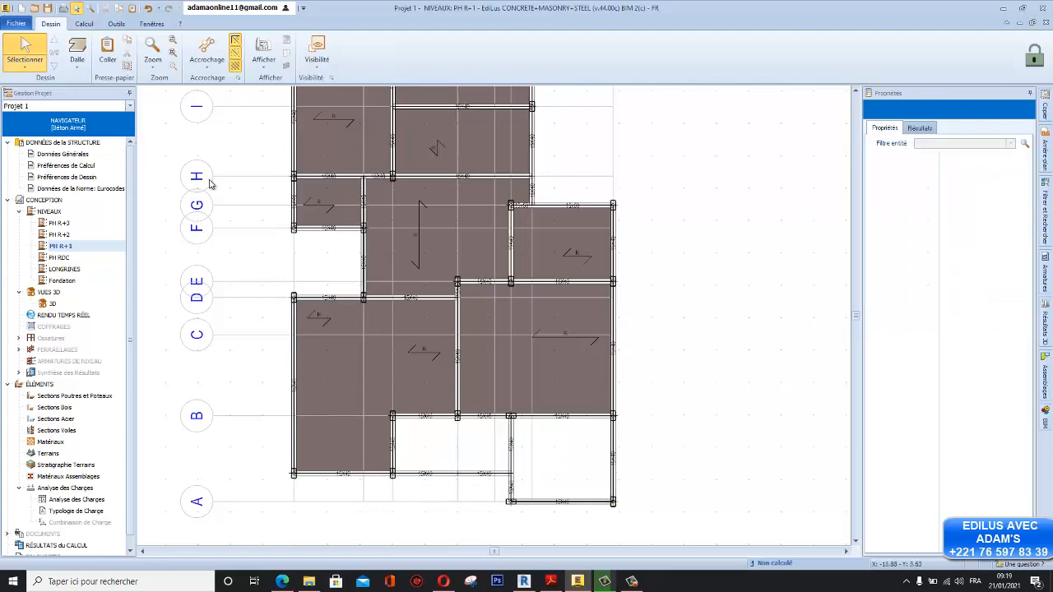
{"action": "scroll", "coordinate": [348, 288], "scroll_direction": "down", "scroll_amount": 3}
{"action": "scroll", "coordinate": [384, 350], "scroll_direction": "up", "scroll_amount": 4}
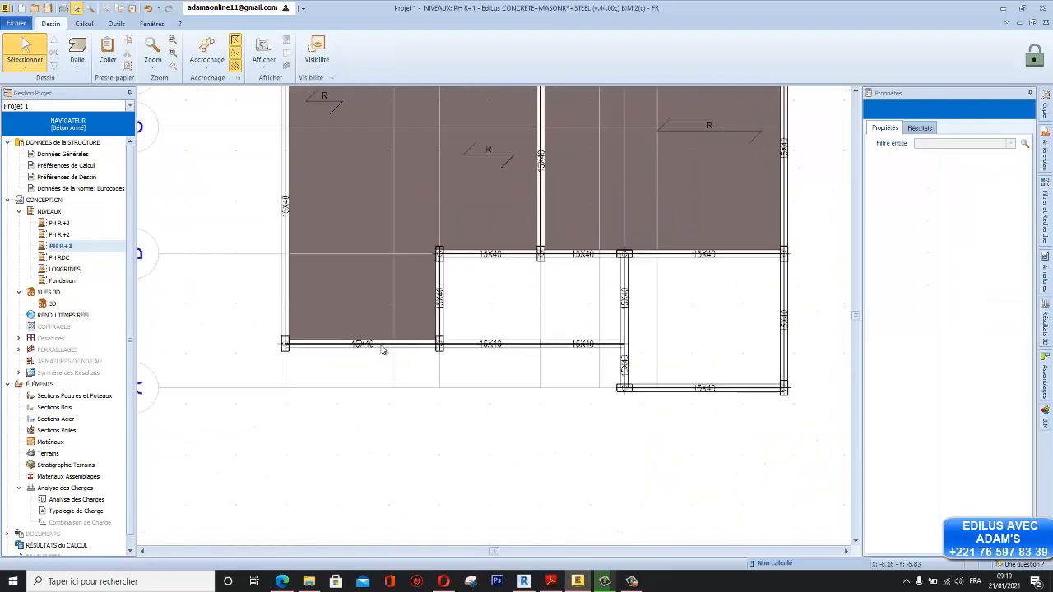
{"action": "scroll", "coordinate": [418, 346], "scroll_direction": "down", "scroll_amount": 3}
{"action": "middle_click_drag", "start_coordinate": [463, 324], "coordinate": [511, 313]}
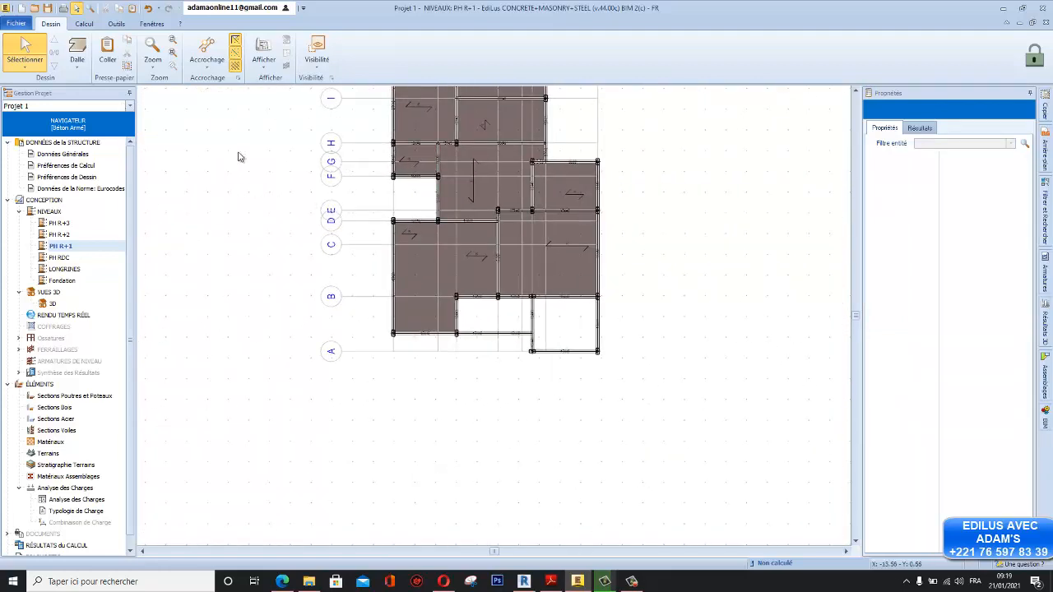
Step: Open the 3D view and examine the building's balconies and slabs on each level
{"action": "double_click", "coordinate": [53, 303]}
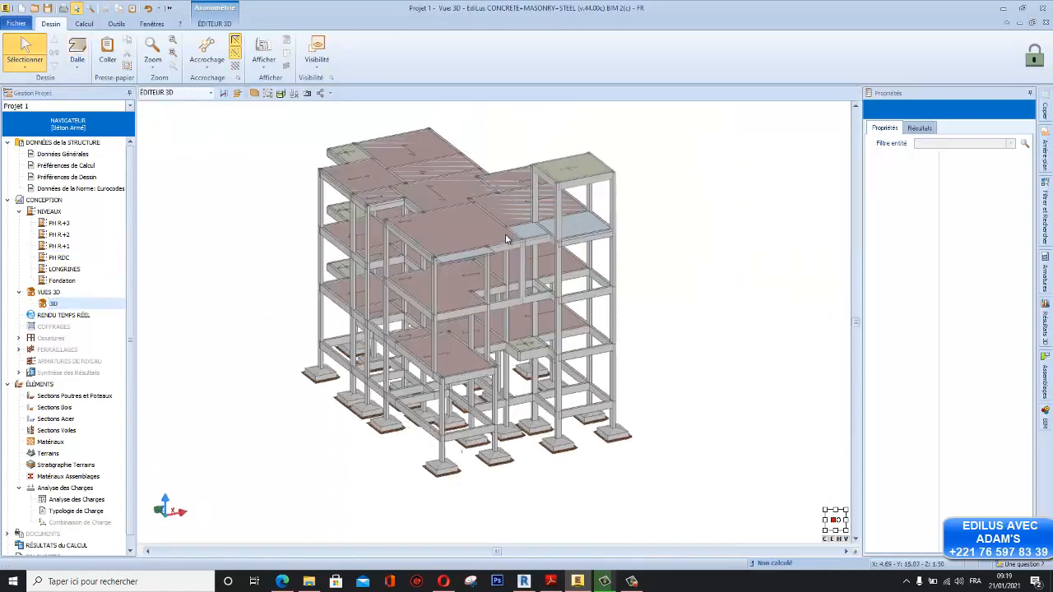
{"action": "scroll", "coordinate": [506, 234], "scroll_direction": "up", "scroll_amount": 2}
{"action": "scroll", "coordinate": [506, 233], "scroll_direction": "up", "scroll_amount": 2}
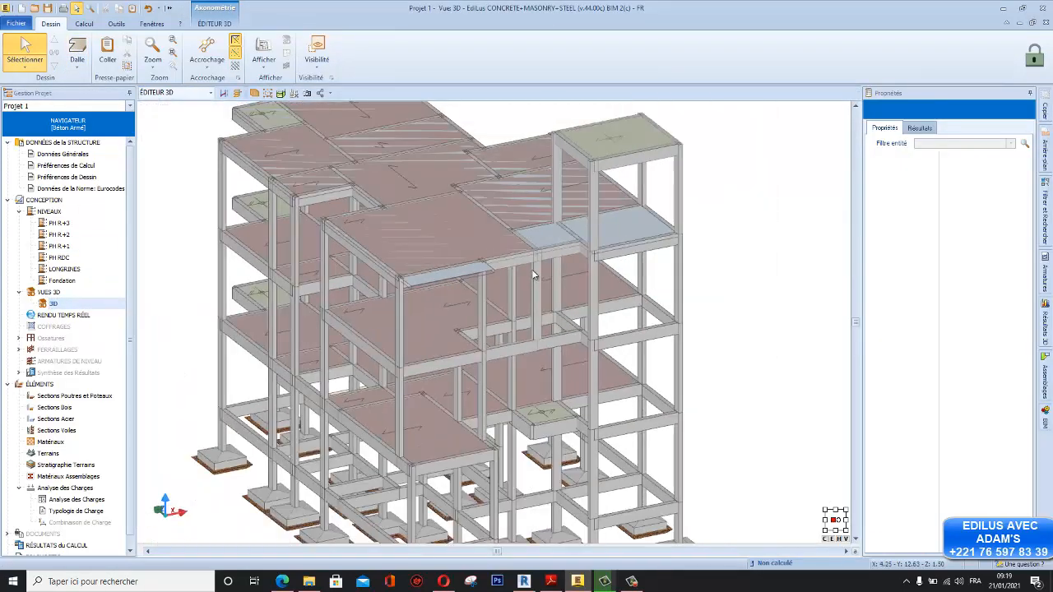
{"action": "scroll", "coordinate": [533, 275], "scroll_direction": "down", "scroll_amount": 2}
{"action": "middle_click_drag", "start_coordinate": [568, 356], "coordinate": [540, 362]}
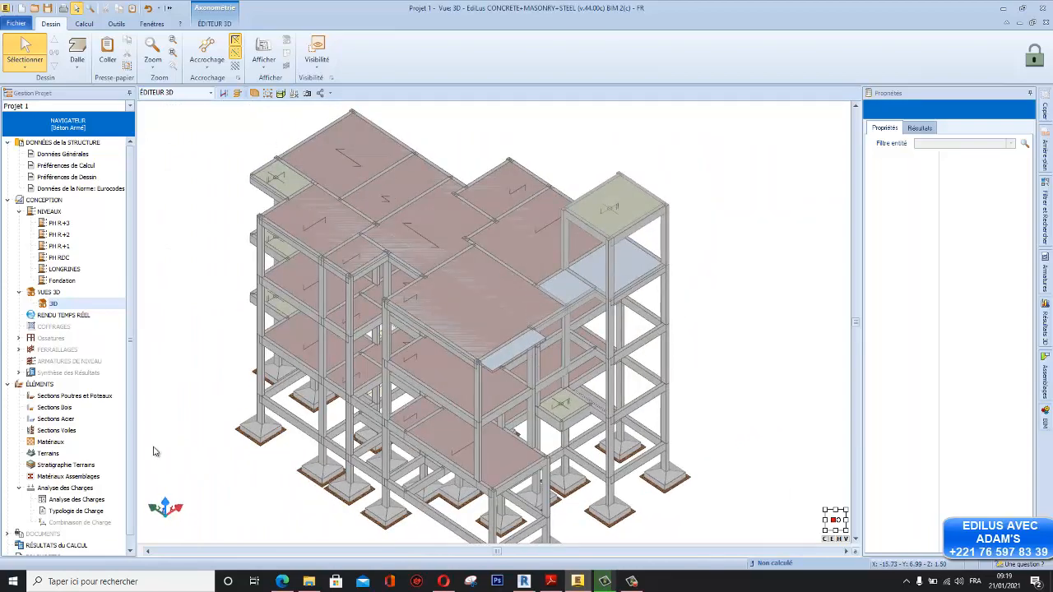
Step: Reopen the PH R+1 plan and place a Plancher Béton Armé, spanning perpendicular to axis B, in the smaller empty bay between axes A and B
{"action": "double_click", "coordinate": [59, 246]}
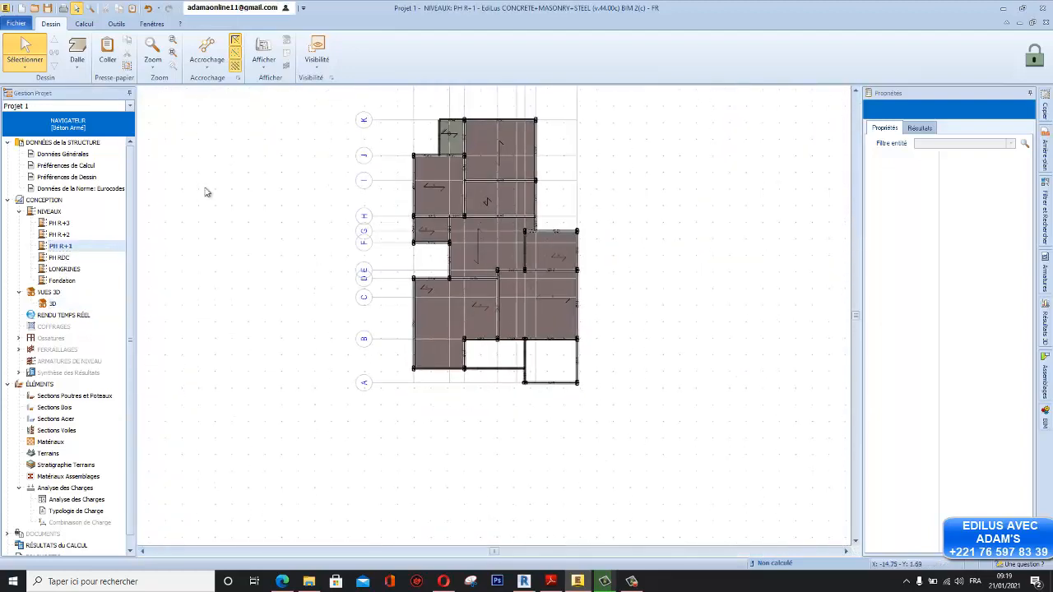
{"action": "left_click", "coordinate": [77, 59]}
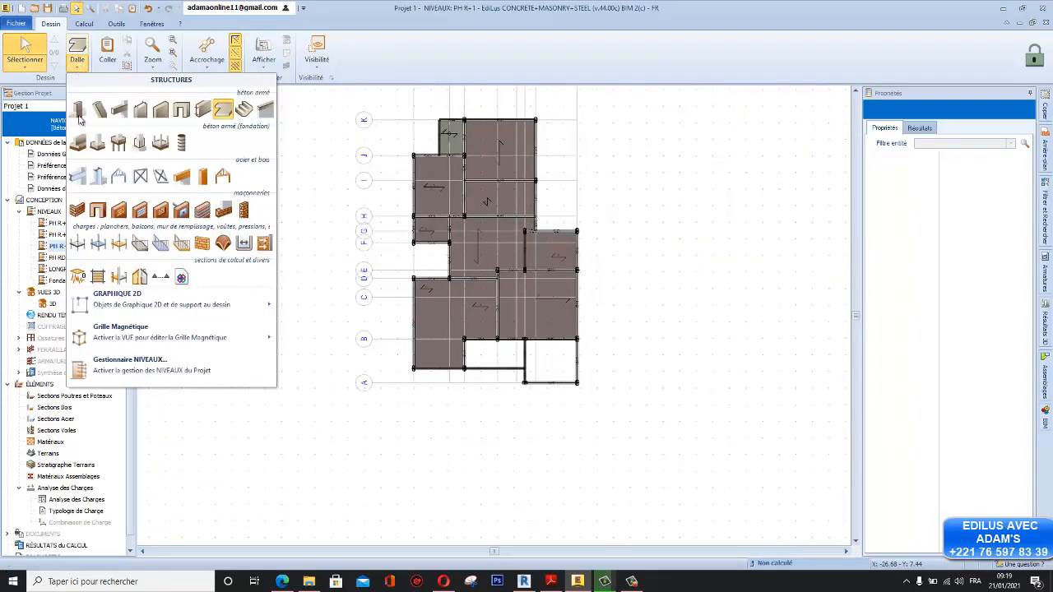
{"action": "left_click", "coordinate": [77, 243]}
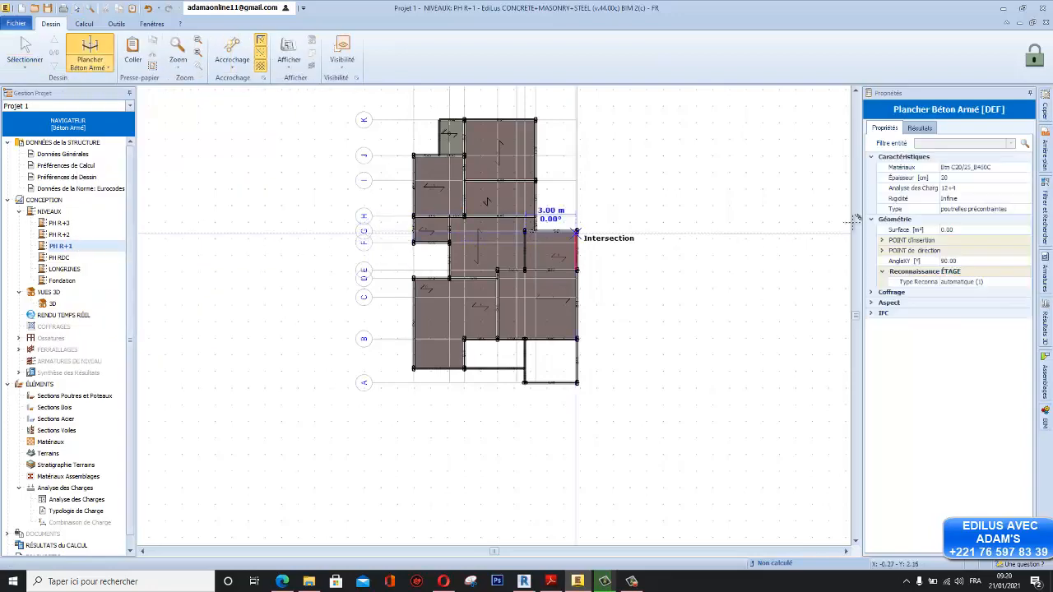
{"action": "scroll", "coordinate": [491, 349], "scroll_direction": "up", "scroll_amount": 5}
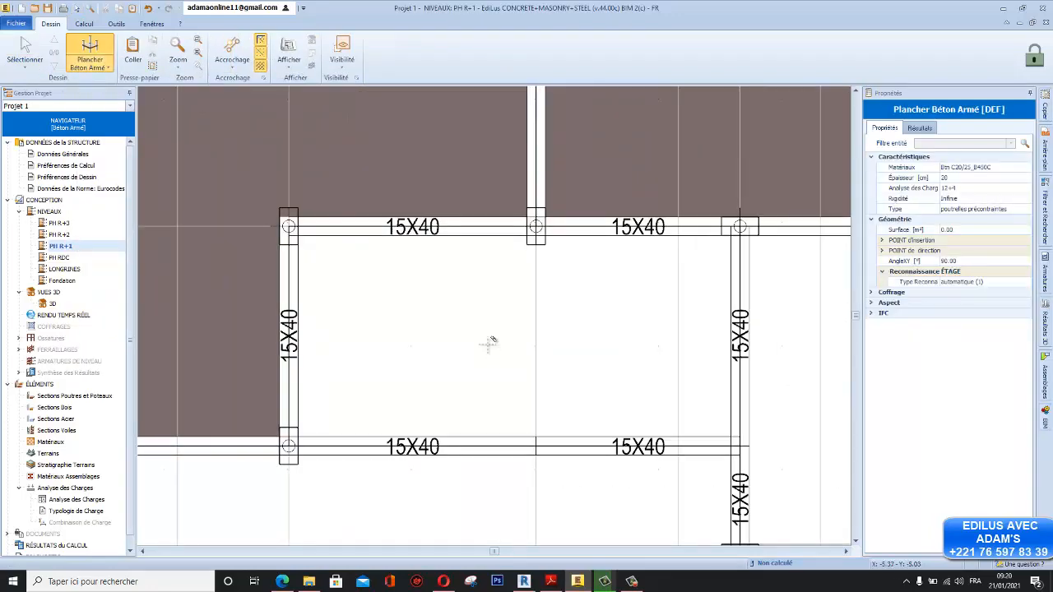
{"action": "left_click", "coordinate": [482, 286]}
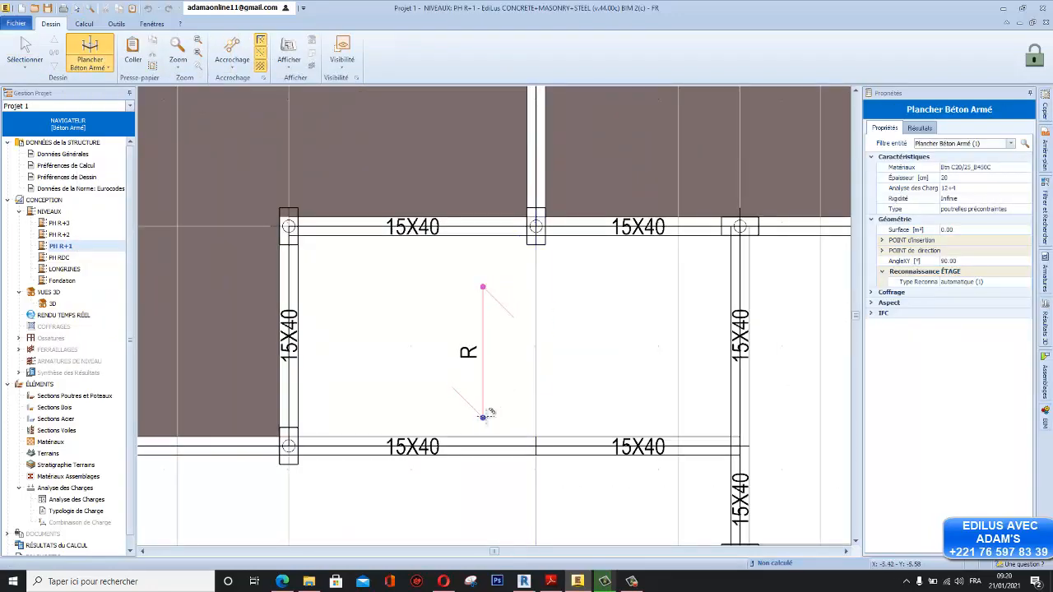
{"action": "scroll", "coordinate": [483, 413], "scroll_direction": "down", "scroll_amount": 6}
{"action": "scroll", "coordinate": [415, 287], "scroll_direction": "up", "scroll_amount": 3}
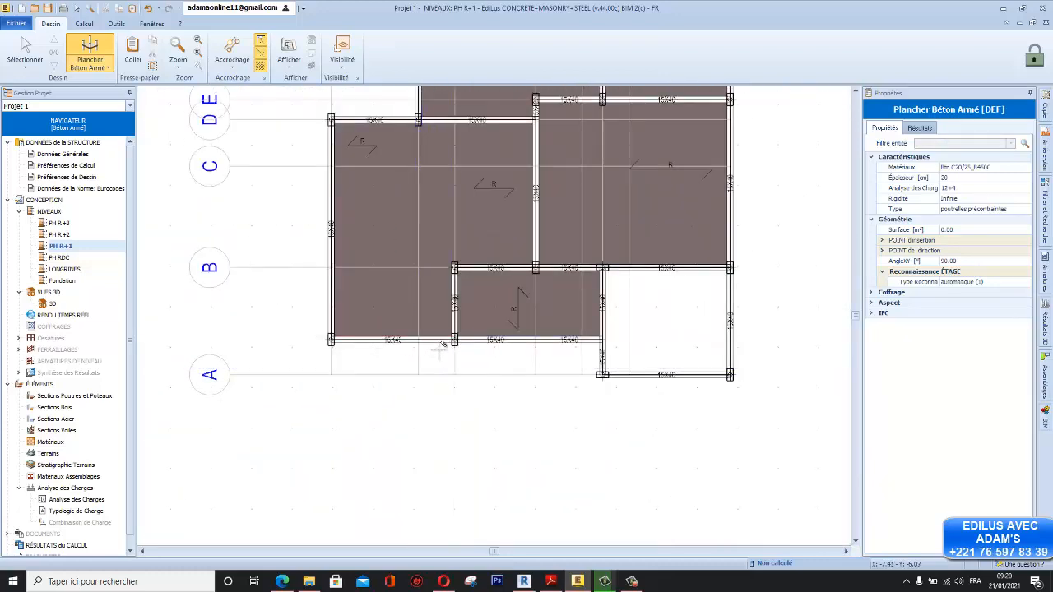
Step: Check the new PH R+1 floor slab in the 3D view
{"action": "scroll", "coordinate": [444, 353], "scroll_direction": "down", "scroll_amount": 3}
{"action": "double_click", "coordinate": [48, 303]}
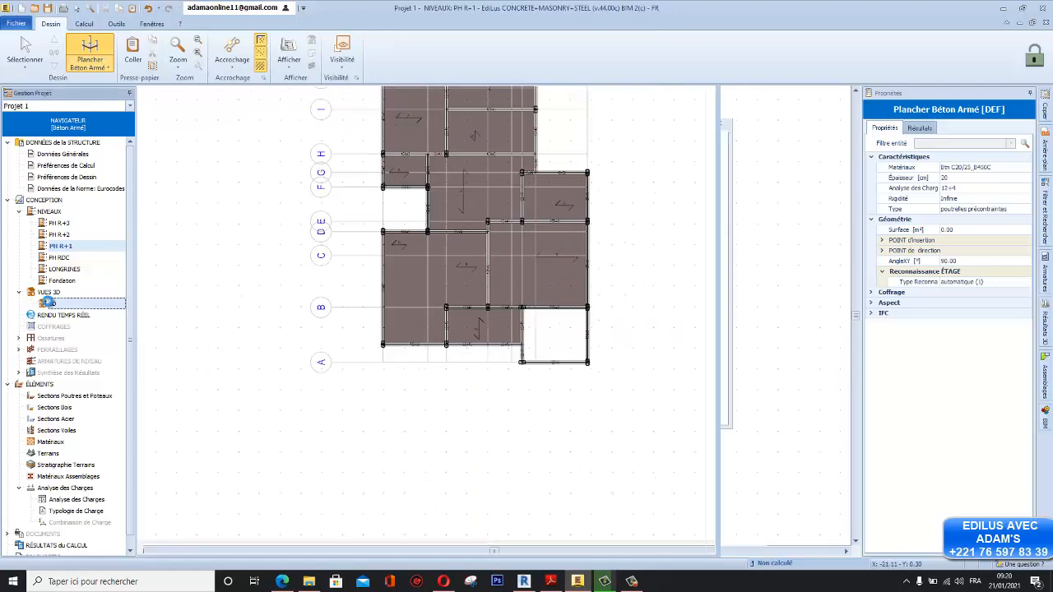
{"action": "middle_click_drag", "start_coordinate": [507, 333], "coordinate": [508, 274]}
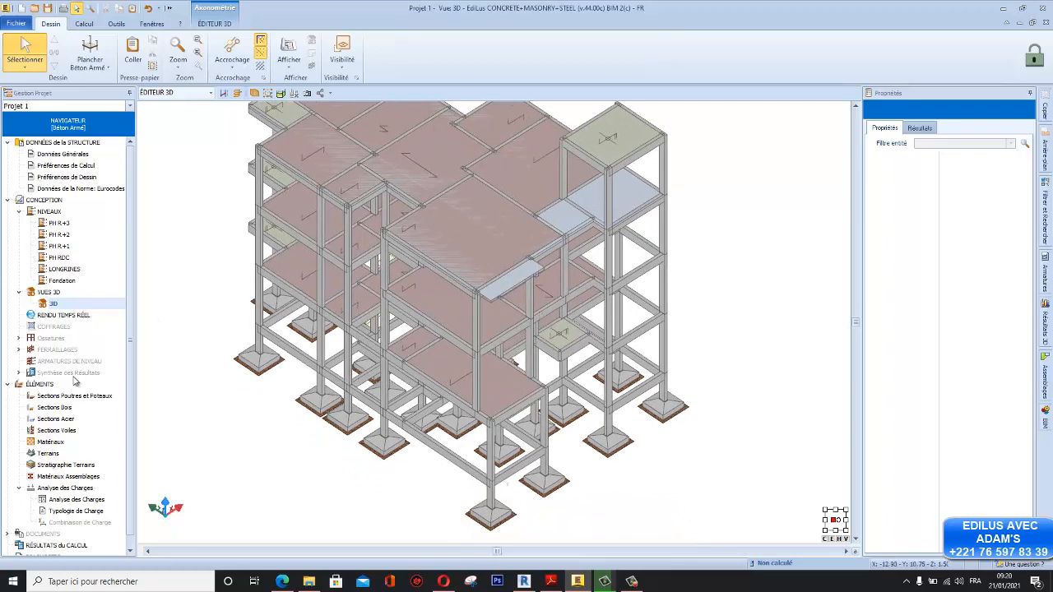
Step: Return to the PH R+1 plan and activate the Balcon Béton Armé tool
{"action": "double_click", "coordinate": [59, 246]}
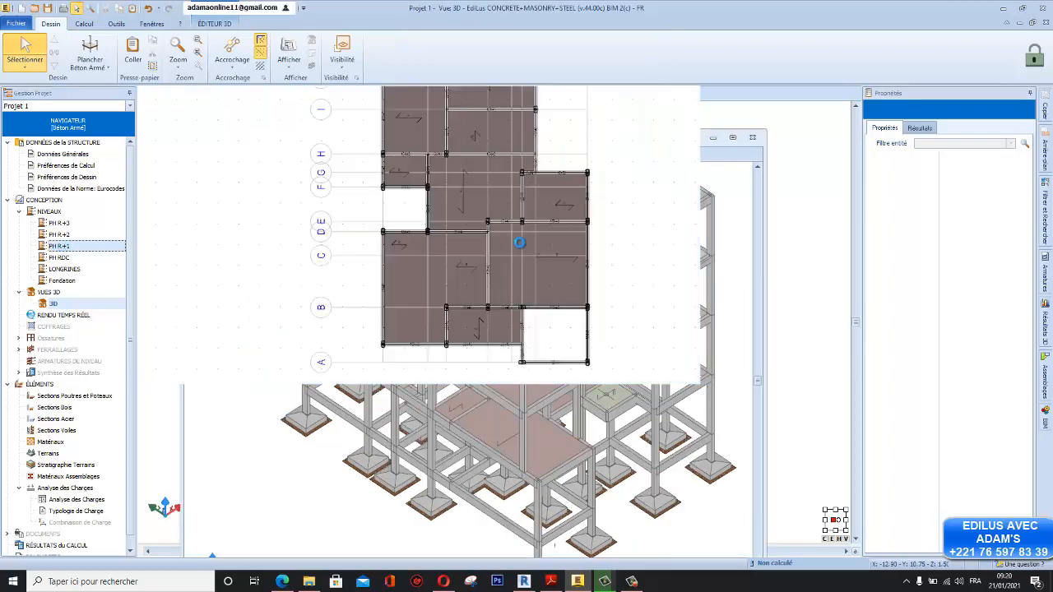
{"action": "scroll", "coordinate": [425, 354], "scroll_direction": "up", "scroll_amount": 3}
{"action": "scroll", "coordinate": [444, 346], "scroll_direction": "down", "scroll_amount": 3}
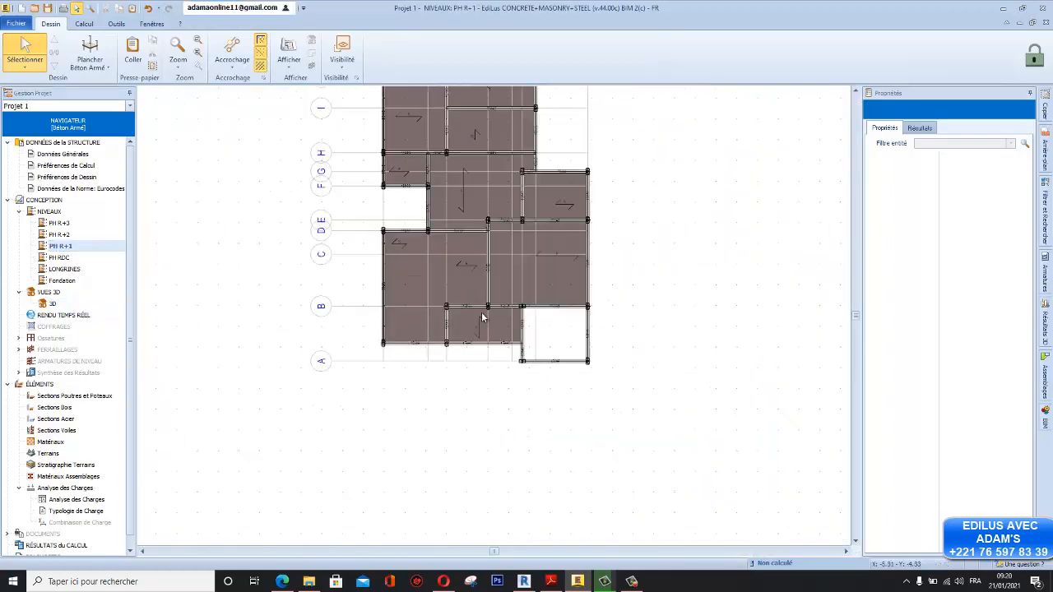
{"action": "left_click", "coordinate": [108, 70]}
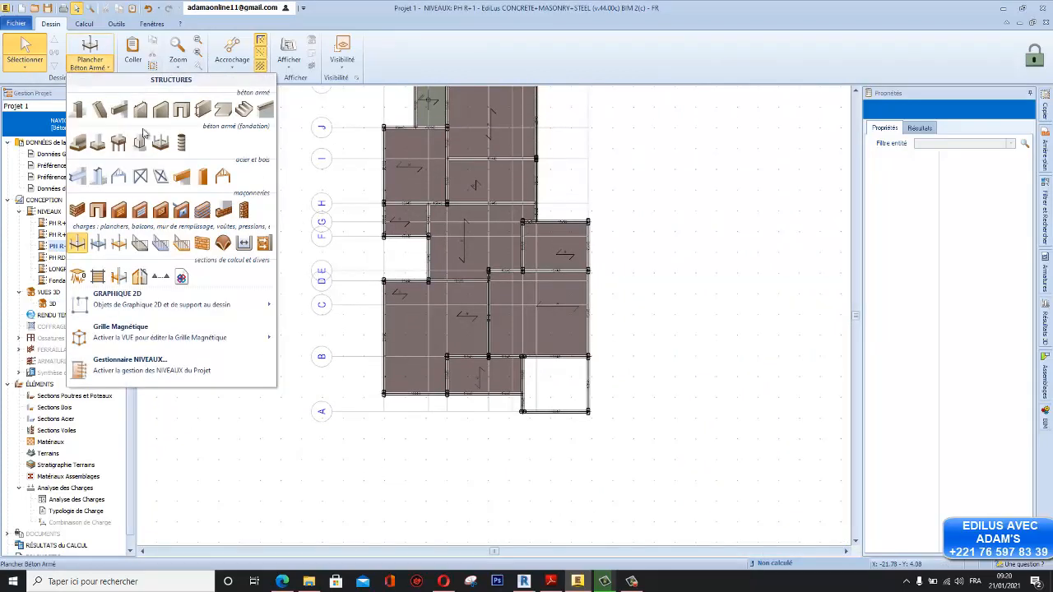
{"action": "left_click", "coordinate": [139, 244]}
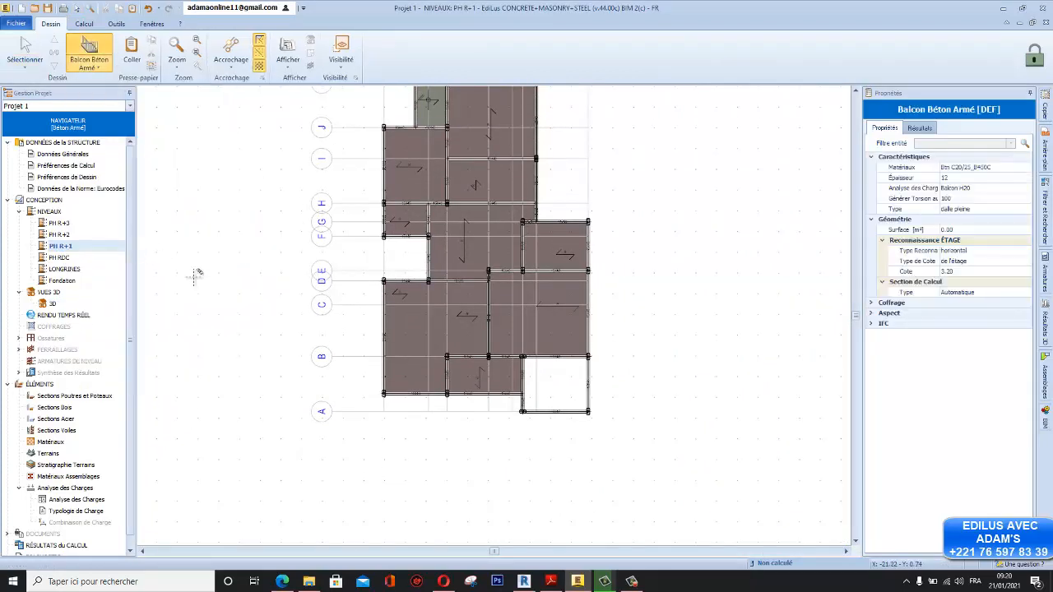
{"action": "scroll", "coordinate": [439, 426], "scroll_direction": "up", "scroll_amount": 3}
{"action": "scroll", "coordinate": [444, 421], "scroll_direction": "down", "scroll_amount": 3}
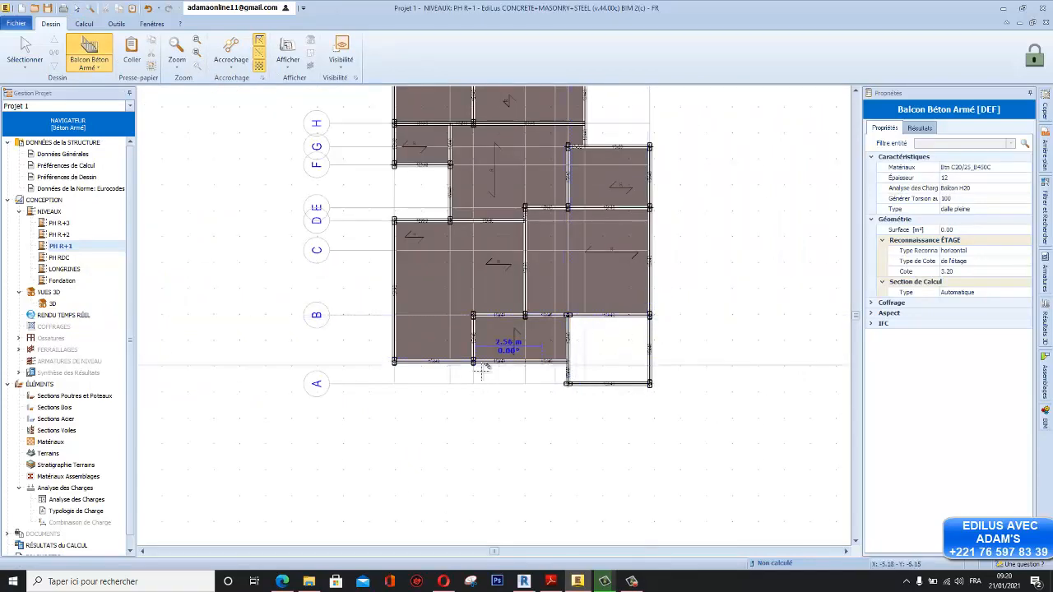
{"action": "scroll", "coordinate": [482, 384], "scroll_direction": "up", "scroll_amount": 5}
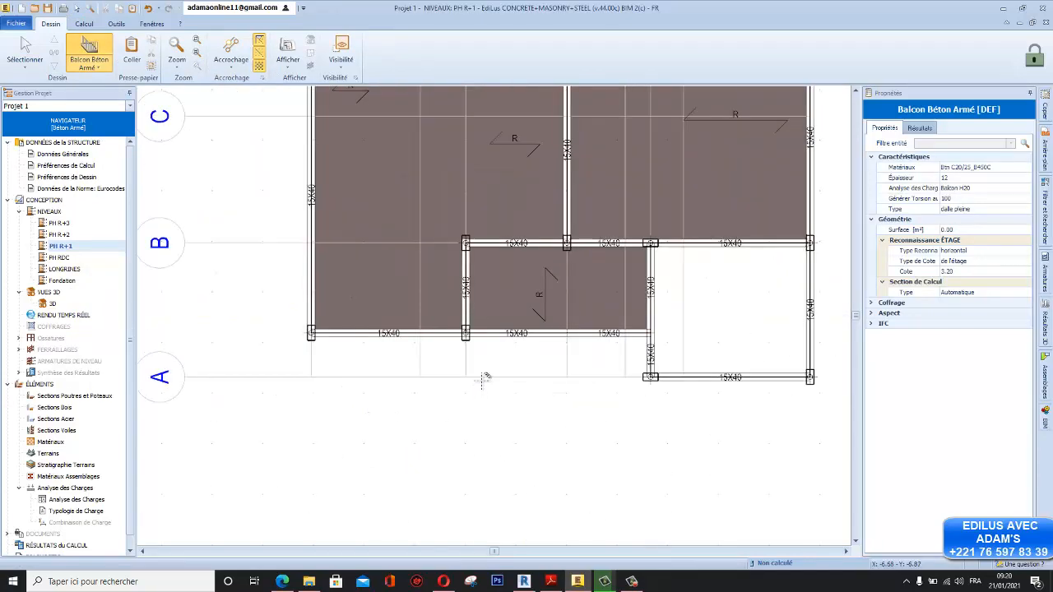
{"action": "scroll", "coordinate": [459, 317], "scroll_direction": "up", "scroll_amount": 2}
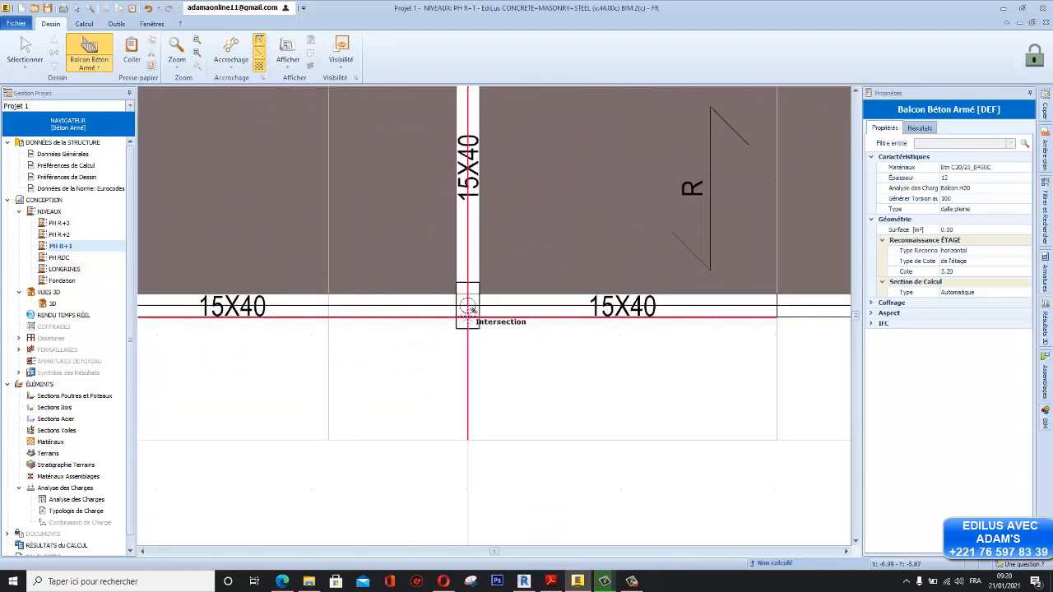
{"action": "left_click", "coordinate": [459, 317]}
{"action": "left_click", "coordinate": [468, 439]}
{"action": "scroll", "coordinate": [655, 325], "scroll_direction": "down", "scroll_amount": 3}
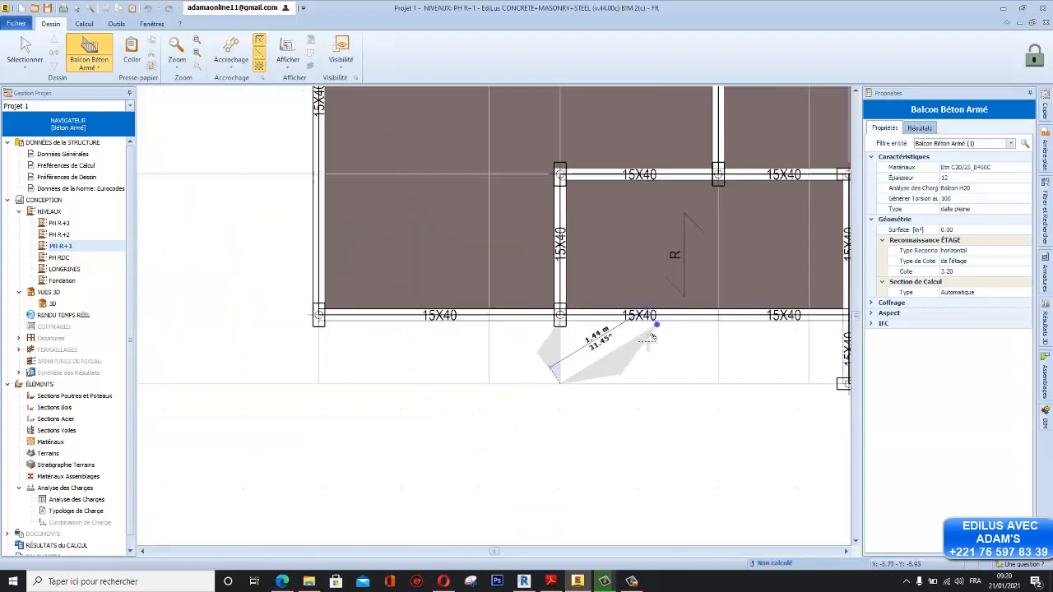
{"action": "scroll", "coordinate": [309, 382], "scroll_direction": "up", "scroll_amount": 2}
{"action": "left_click", "coordinate": [320, 383]}
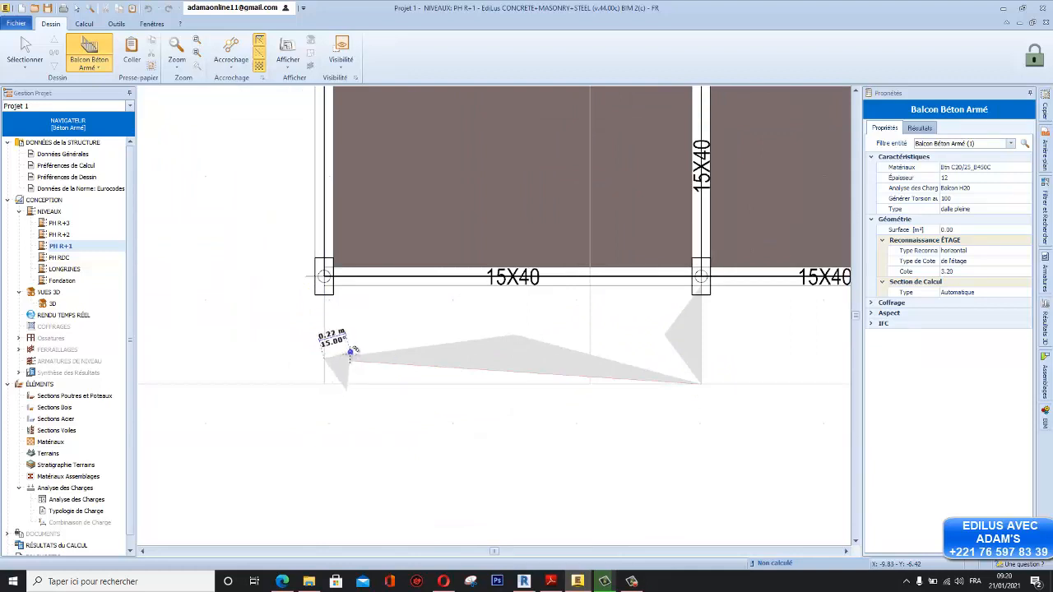
{"action": "right_click", "coordinate": [359, 350]}
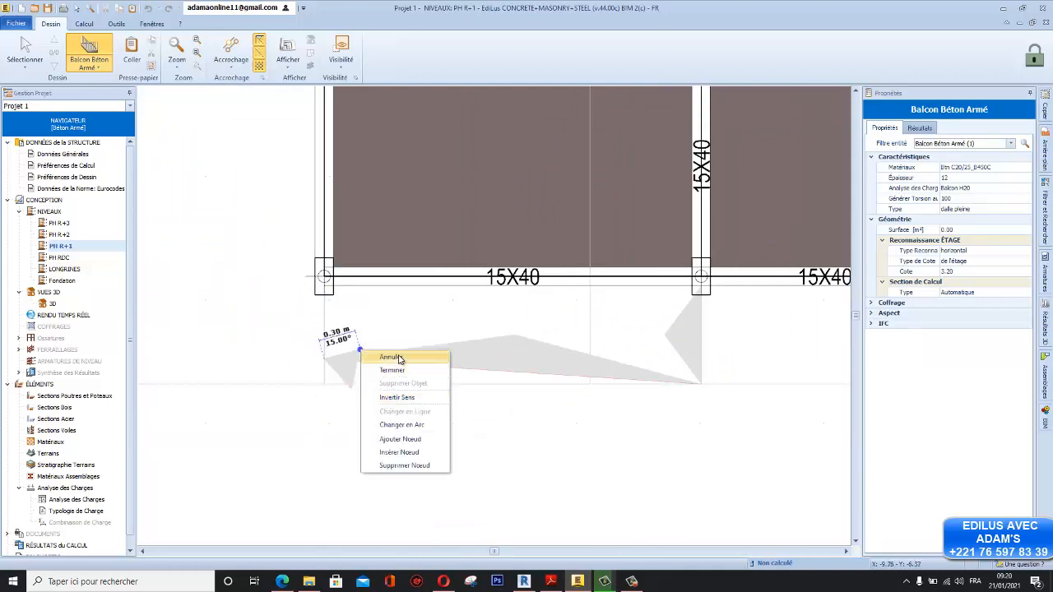
{"action": "left_click", "coordinate": [379, 357]}
{"action": "right_click", "coordinate": [348, 362]}
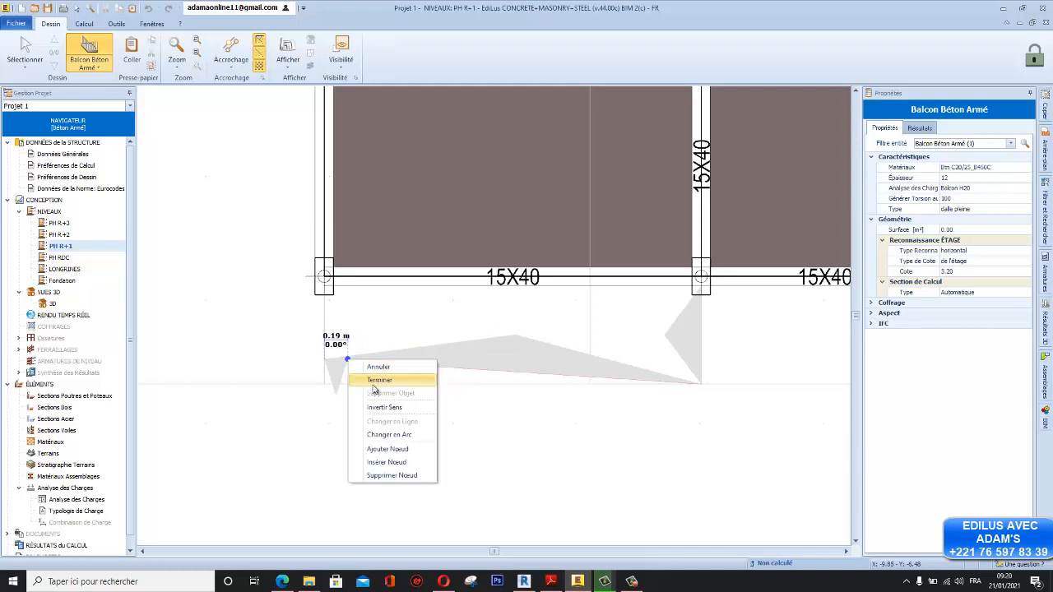
{"action": "left_click", "coordinate": [387, 474]}
{"action": "scroll", "coordinate": [344, 361], "scroll_direction": "up", "scroll_amount": 1}
{"action": "key", "text": "Escape"}
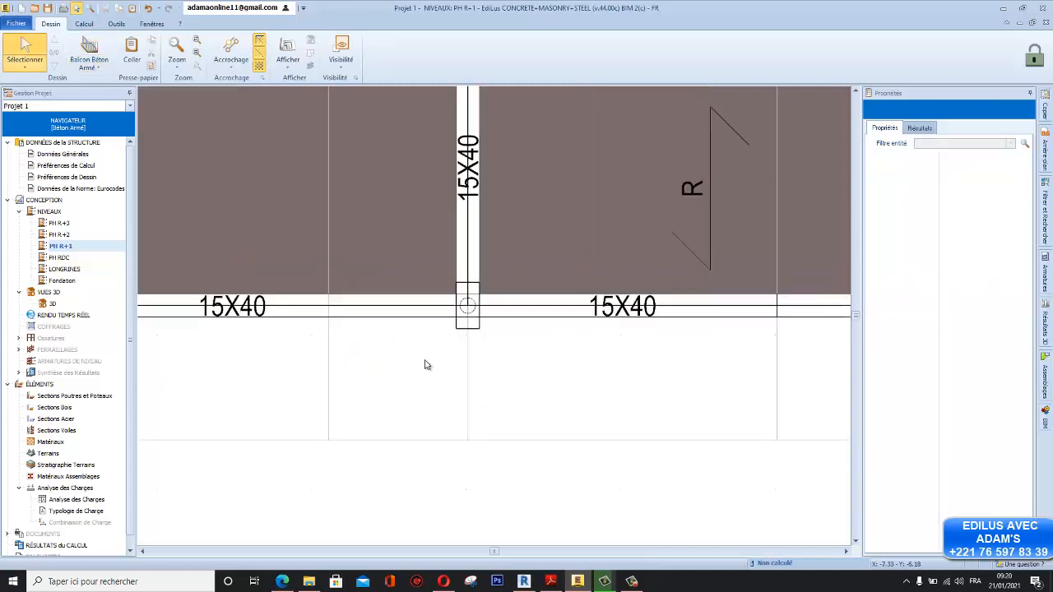
Step: Draw a Balcon Béton Armé about 3.05 m long and 0.80 m deep from the leftmost bay's edge beam out to axis A
{"action": "scroll", "coordinate": [425, 365], "scroll_direction": "down", "scroll_amount": 4}
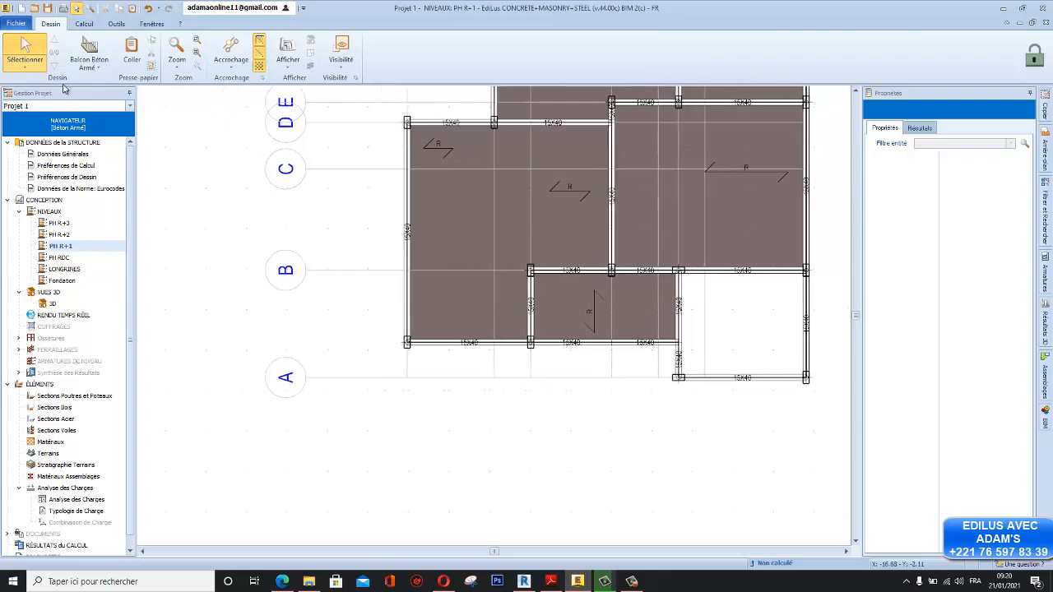
{"action": "left_click", "coordinate": [88, 51]}
{"action": "scroll", "coordinate": [530, 349], "scroll_direction": "up", "scroll_amount": 3}
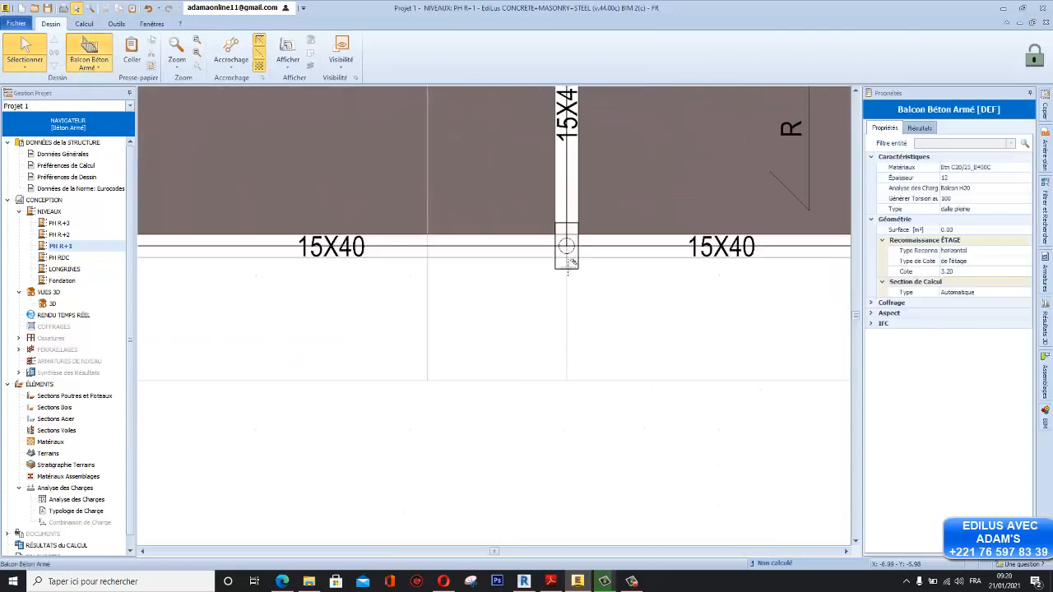
{"action": "left_click", "coordinate": [566, 262]}
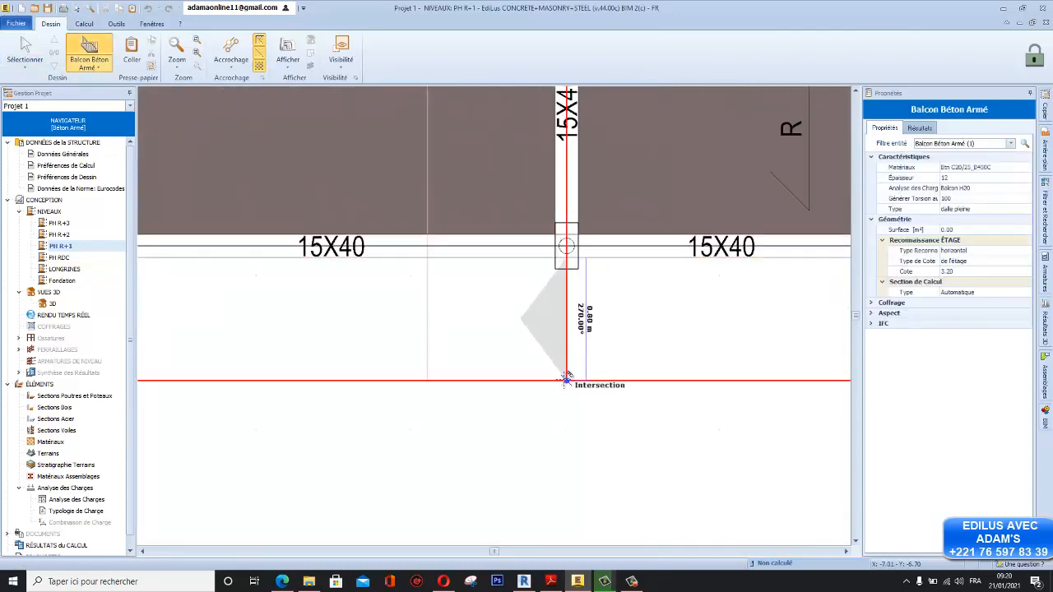
{"action": "left_click", "coordinate": [566, 379]}
{"action": "scroll", "coordinate": [469, 376], "scroll_direction": "down", "scroll_amount": 3}
{"action": "scroll", "coordinate": [404, 370], "scroll_direction": "up", "scroll_amount": 2}
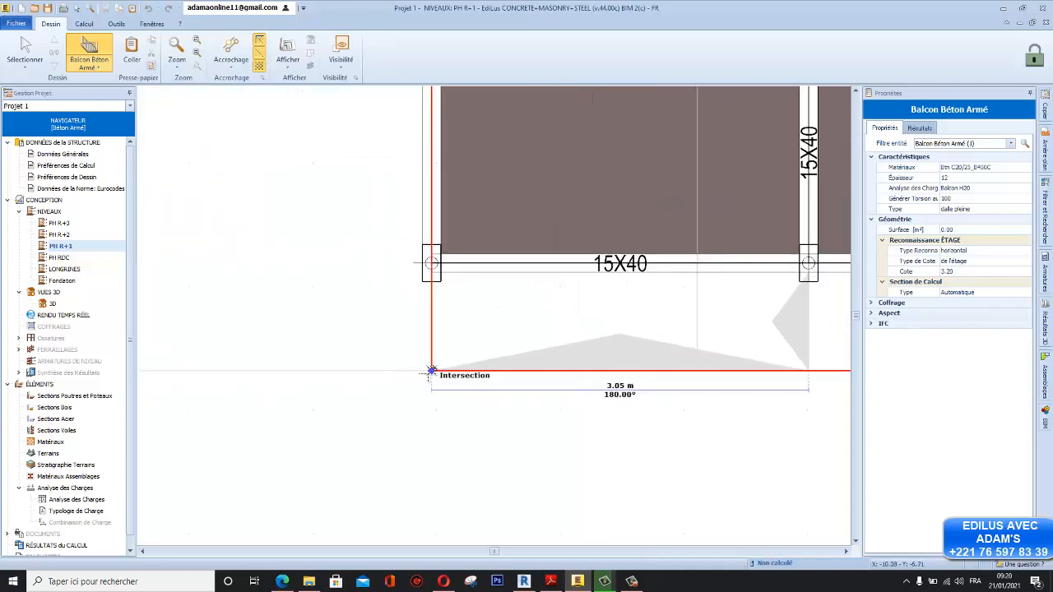
{"action": "left_click", "coordinate": [431, 371]}
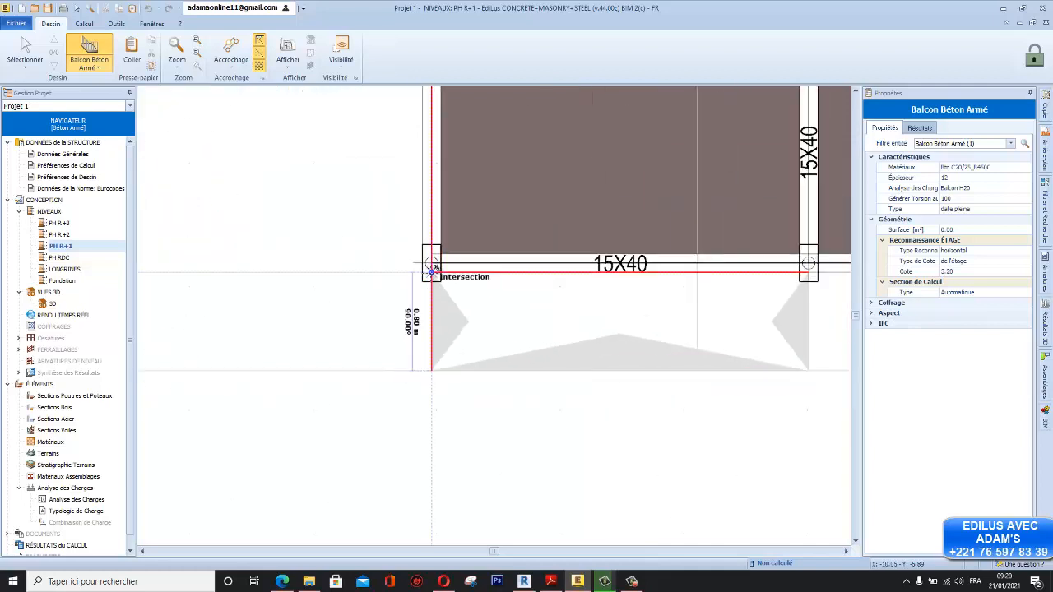
{"action": "left_click", "coordinate": [431, 269]}
{"action": "right_click", "coordinate": [431, 269]}
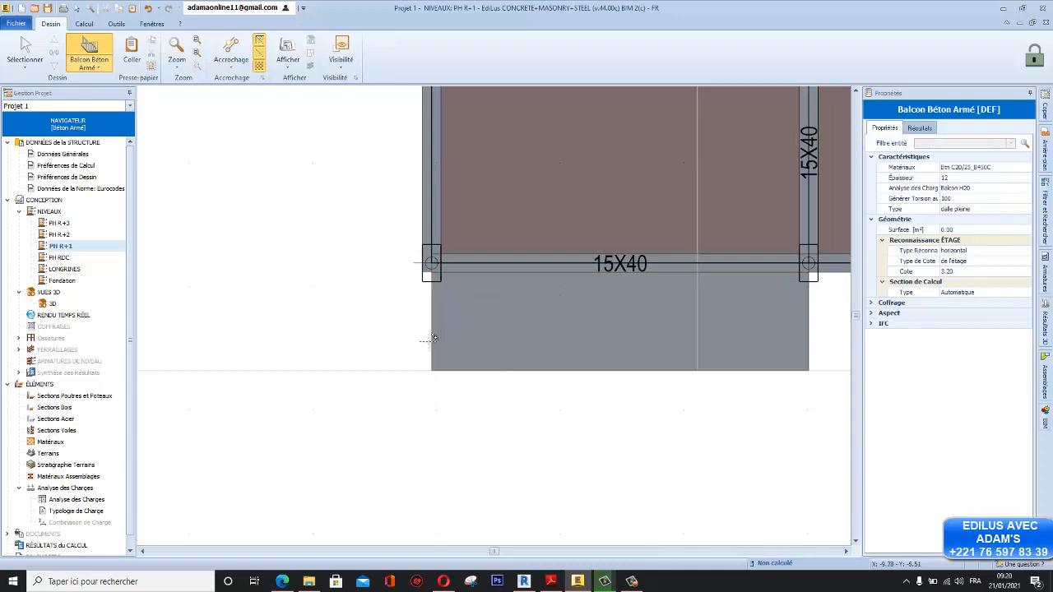
Step: Select the balcony just drawn beside axis A, check its extent, and delete it from the PH R+1 plan
{"action": "scroll", "coordinate": [493, 308], "scroll_direction": "down", "scroll_amount": 3}
{"action": "scroll", "coordinate": [526, 321], "scroll_direction": "up", "scroll_amount": 1}
{"action": "scroll", "coordinate": [546, 326], "scroll_direction": "down", "scroll_amount": 3}
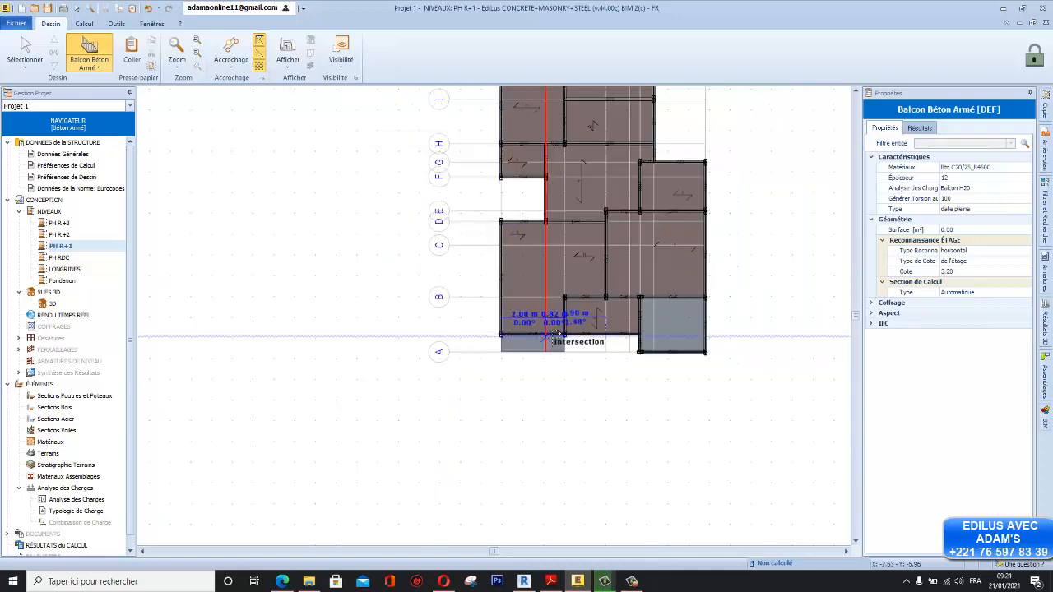
{"action": "key", "text": "Escape"}
{"action": "scroll", "coordinate": [567, 357], "scroll_direction": "up", "scroll_amount": 4}
{"action": "left_click", "coordinate": [425, 323]}
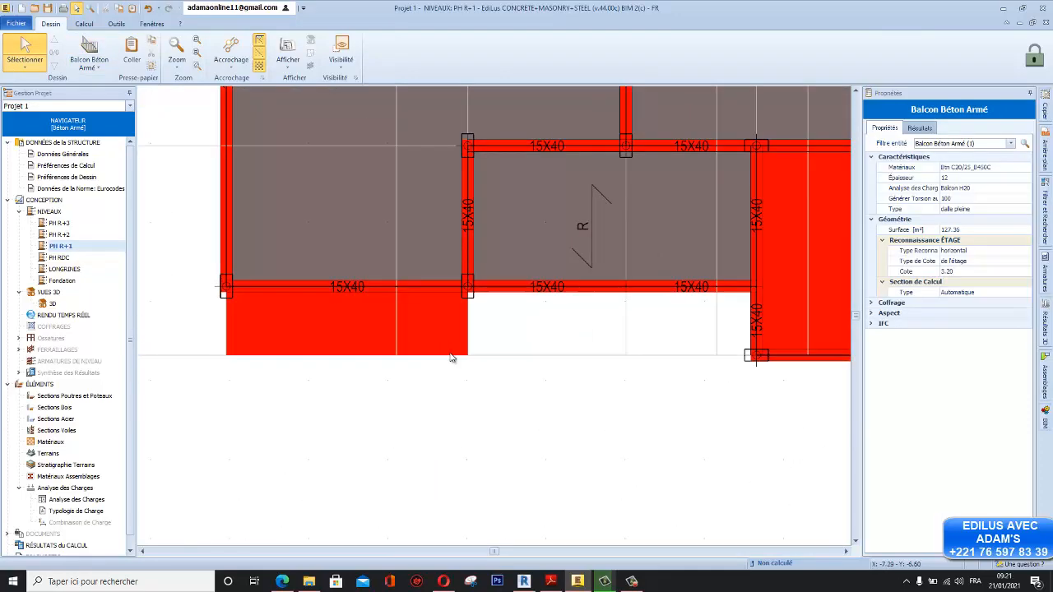
{"action": "scroll", "coordinate": [457, 357], "scroll_direction": "down", "scroll_amount": 3}
{"action": "key", "text": "Escape"}
{"action": "scroll", "coordinate": [465, 362], "scroll_direction": "up", "scroll_amount": 1}
{"action": "left_click", "coordinate": [465, 364]}
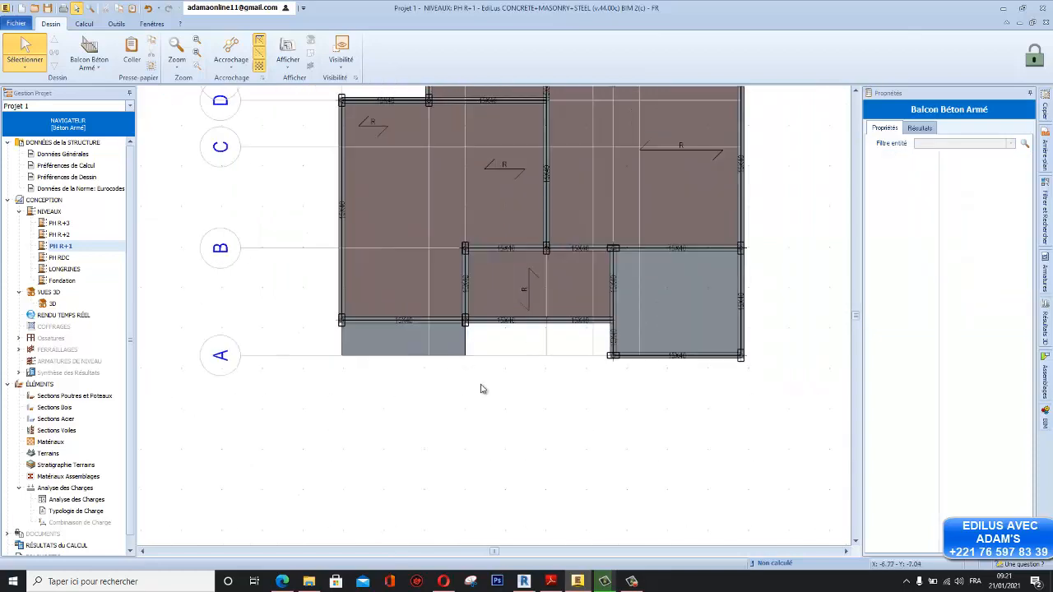
{"action": "scroll", "coordinate": [490, 379], "scroll_direction": "down", "scroll_amount": 3}
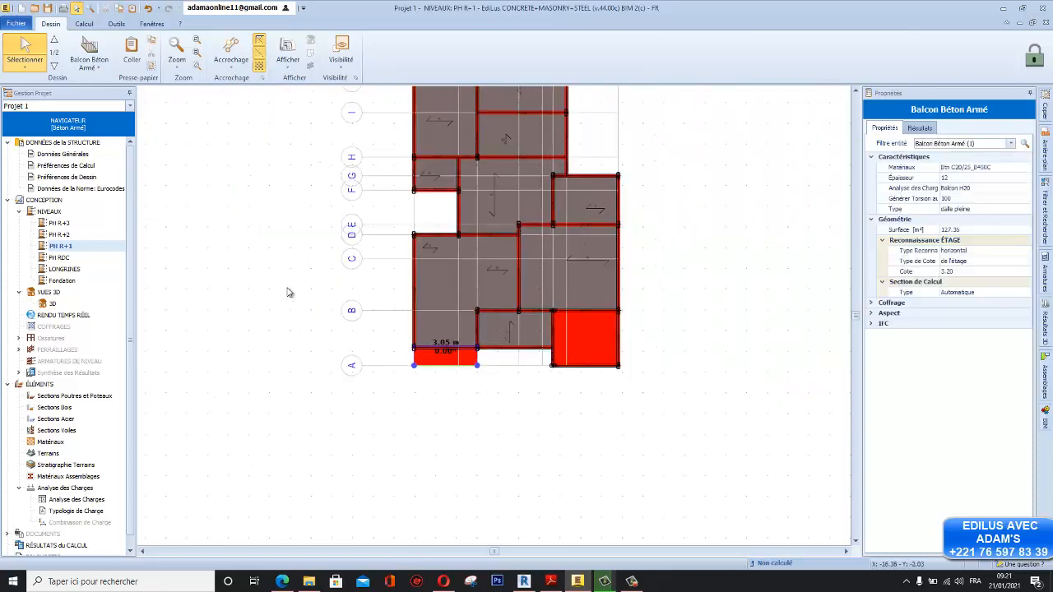
{"action": "key", "text": "Escape"}
{"action": "left_click", "coordinate": [439, 360]}
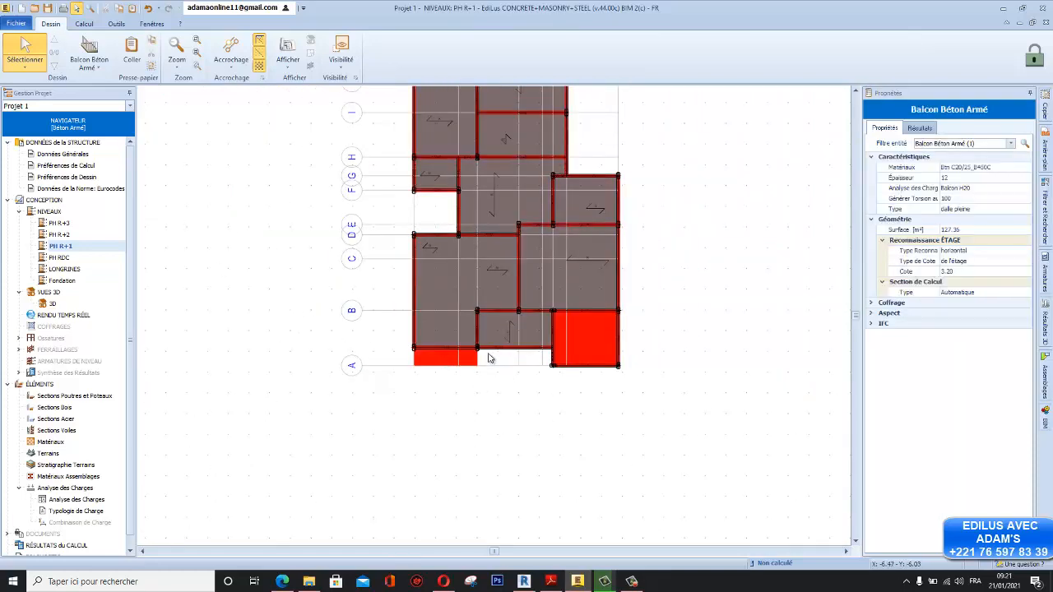
{"action": "key", "text": "Escape"}
{"action": "scroll", "coordinate": [439, 353], "scroll_direction": "up", "scroll_amount": 5}
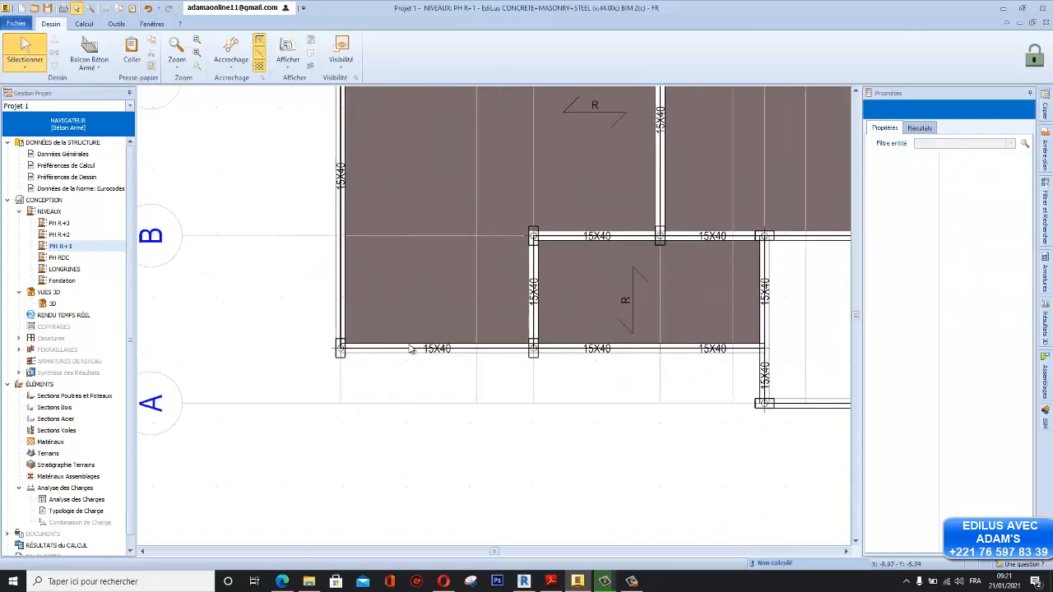
Step: Try to draw a closed balcony outline from the leftmost edge beam's centreline out to axis A, starting along the beam between column centres
{"action": "scroll", "coordinate": [393, 346], "scroll_direction": "down", "scroll_amount": 3}
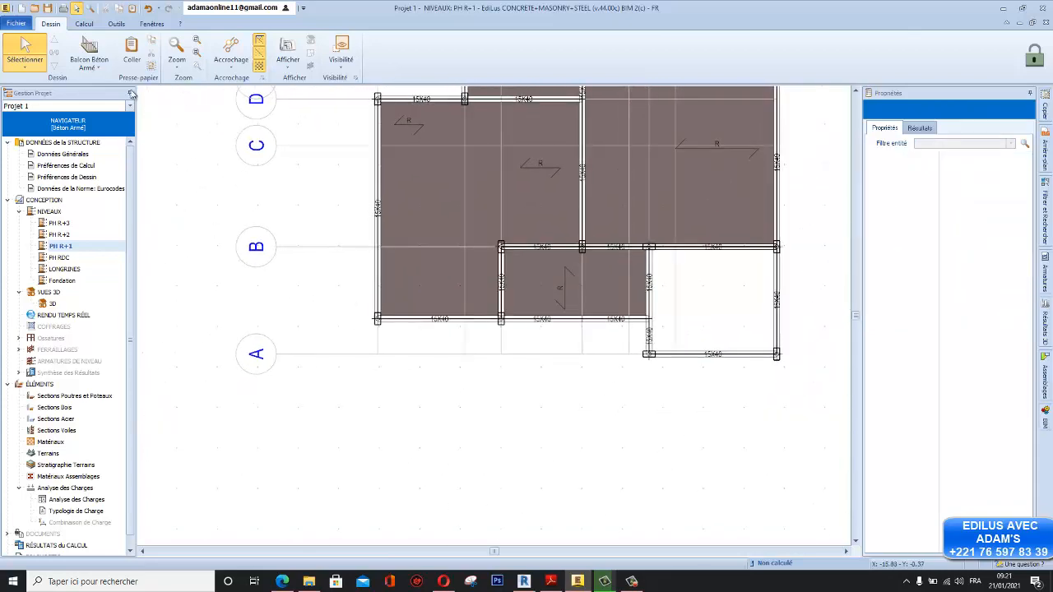
{"action": "left_click", "coordinate": [98, 62]}
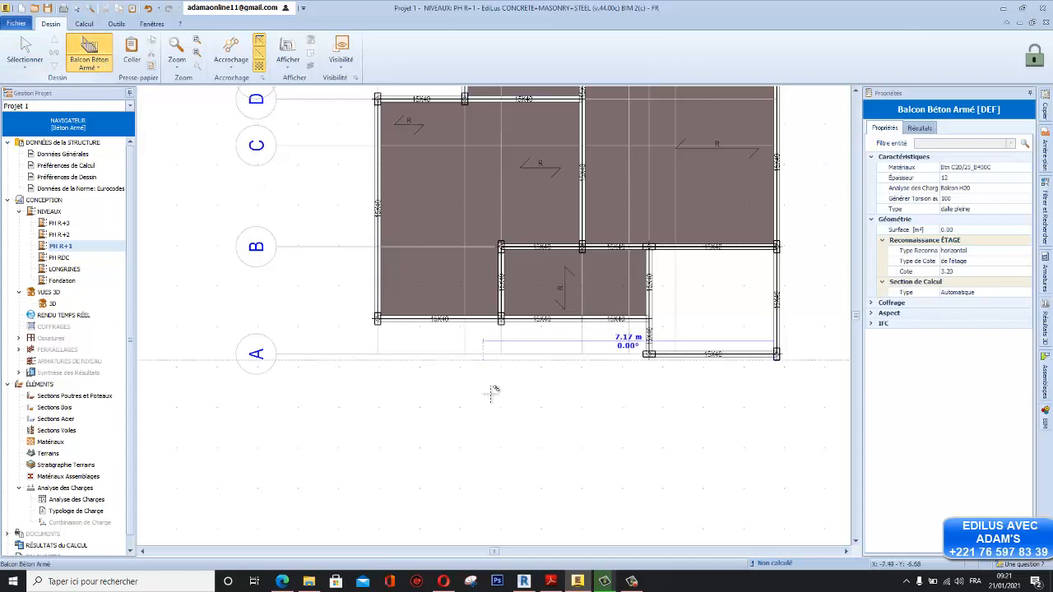
{"action": "scroll", "coordinate": [408, 361], "scroll_direction": "up", "scroll_amount": 5}
{"action": "left_click", "coordinate": [288, 191]}
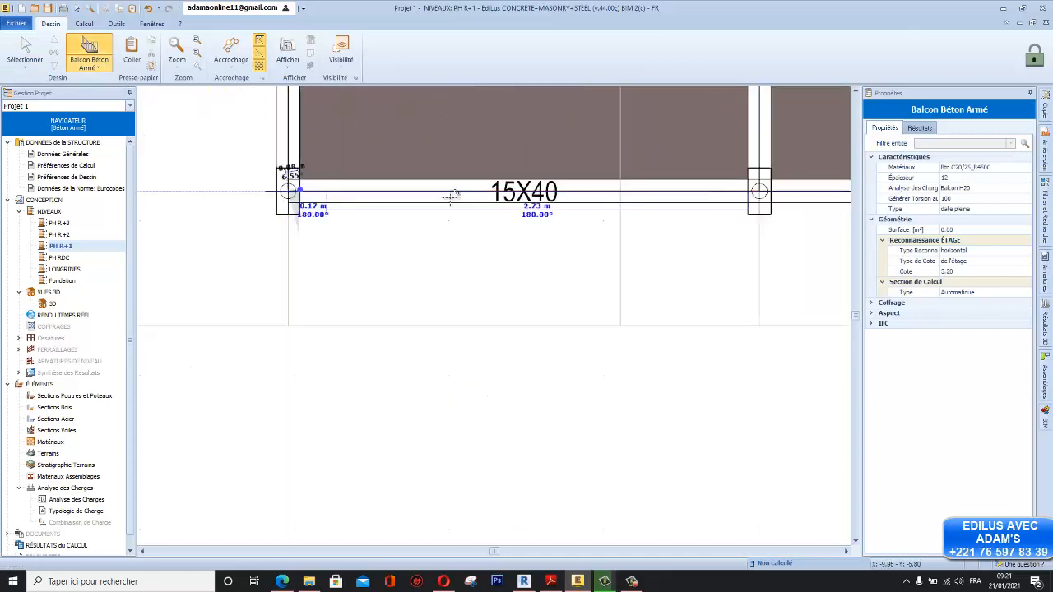
{"action": "left_click", "coordinate": [758, 190]}
{"action": "left_click", "coordinate": [758, 325]}
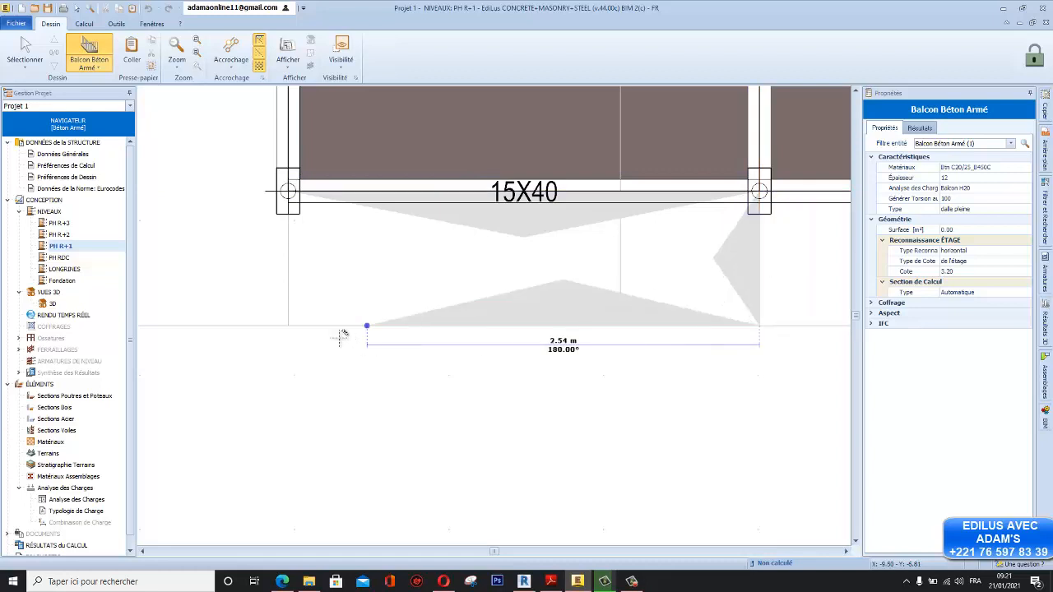
{"action": "left_click", "coordinate": [288, 326]}
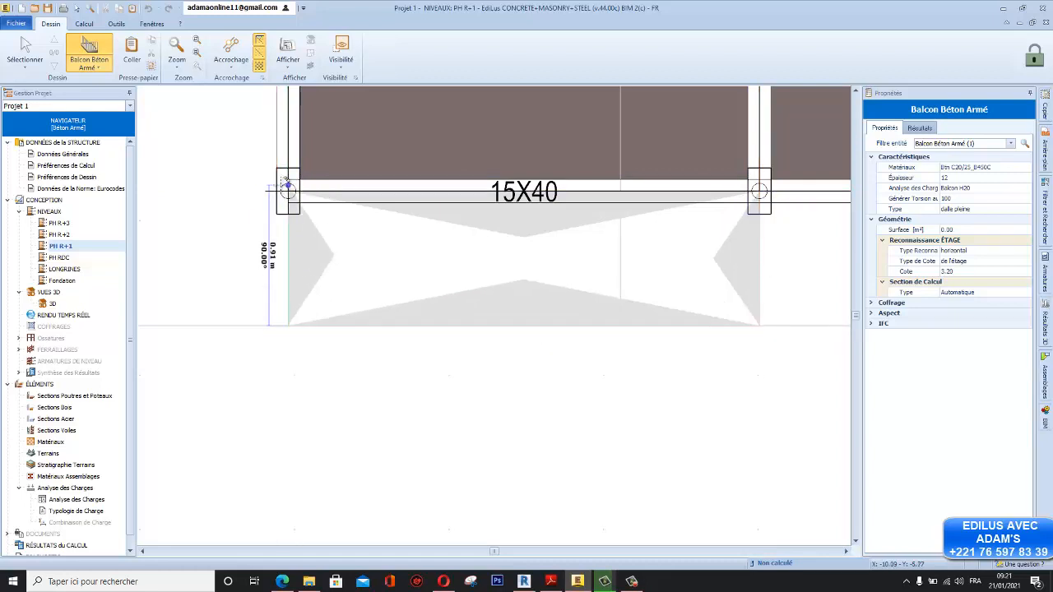
{"action": "left_click", "coordinate": [288, 189]}
{"action": "right_click", "coordinate": [371, 271]}
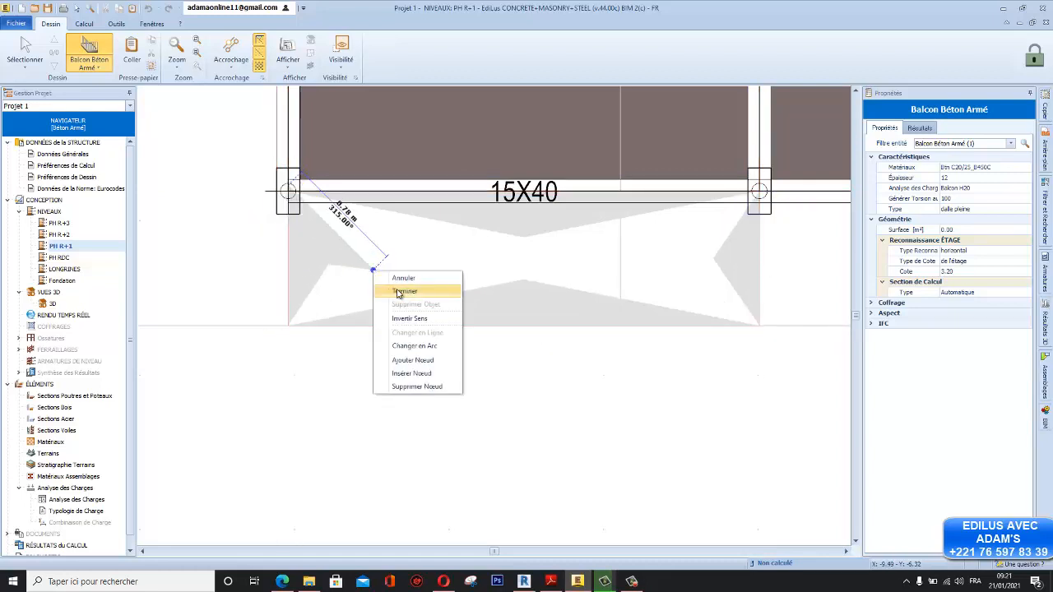
{"action": "left_click", "coordinate": [400, 292]}
{"action": "left_click", "coordinate": [602, 326]}
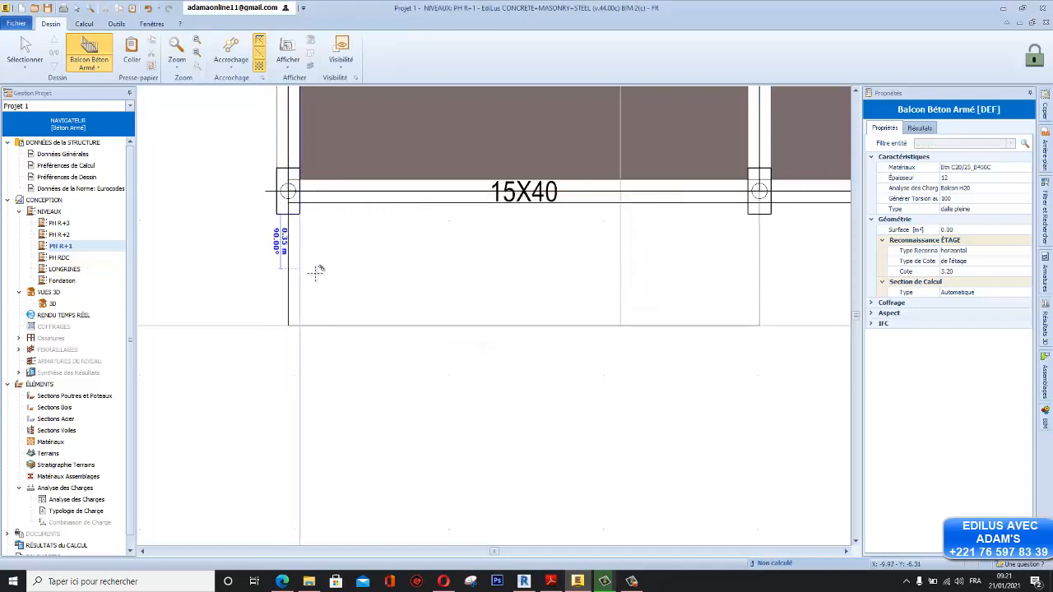
Step: Try to draw the balcony about 3.05 m long, starting along the edge beam's outer face and ending at the left corner on axis A
{"action": "left_click", "coordinate": [289, 203]}
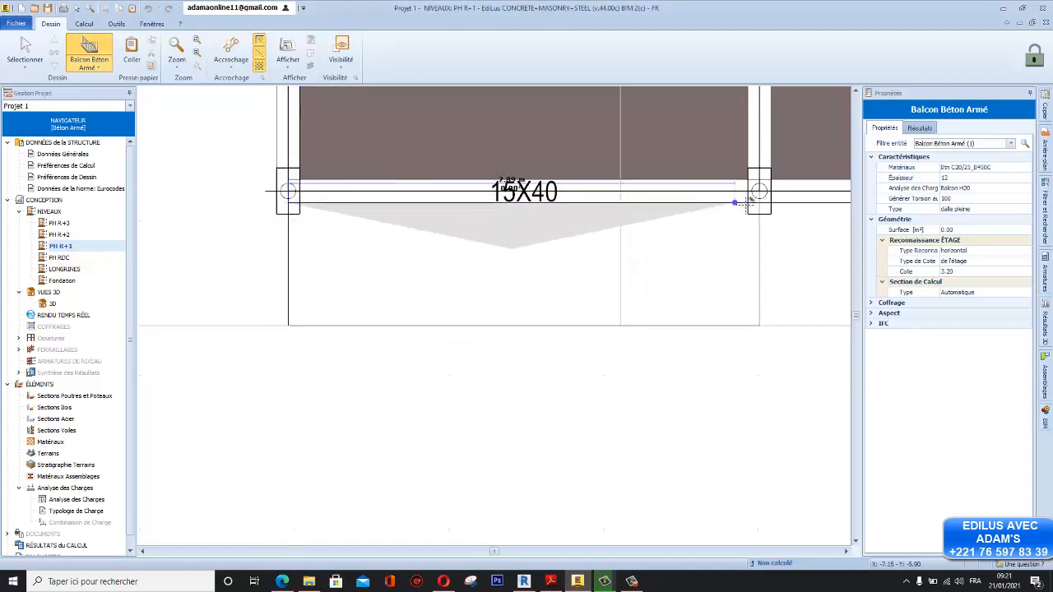
{"action": "left_click", "coordinate": [759, 201]}
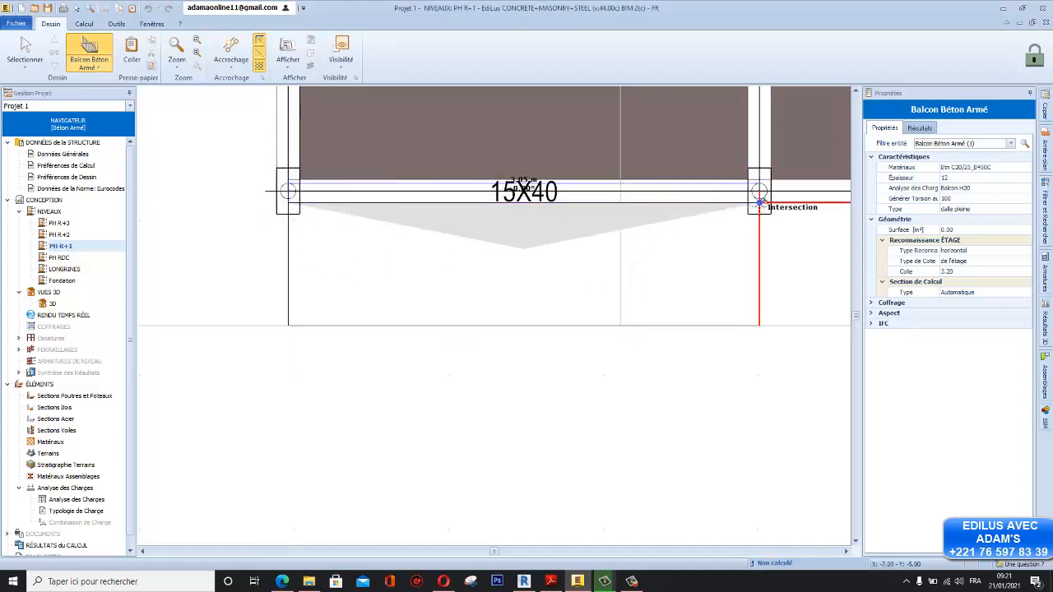
{"action": "left_click", "coordinate": [759, 325]}
{"action": "left_click", "coordinate": [288, 325]}
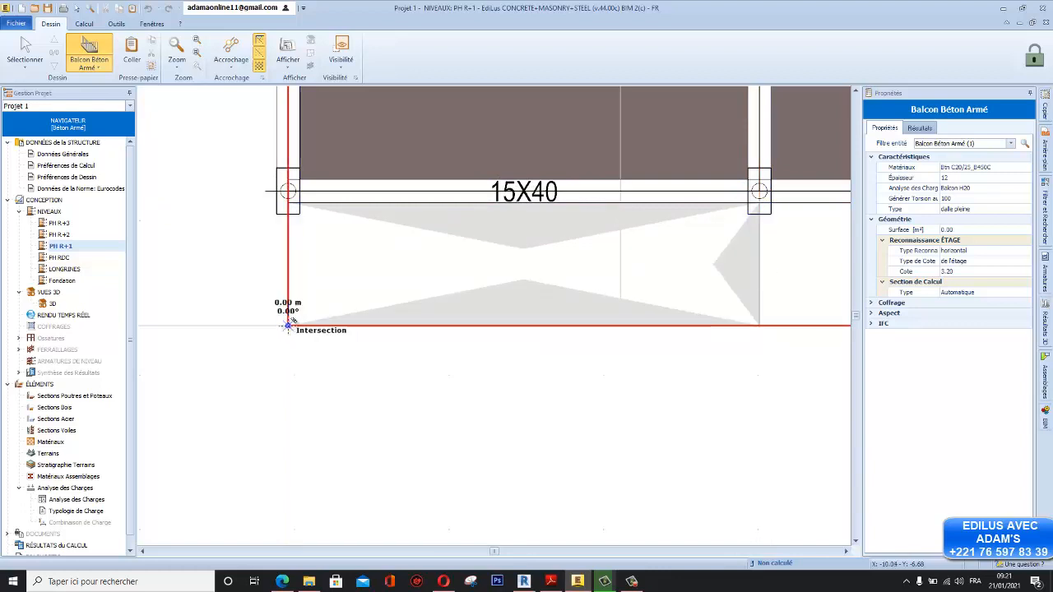
{"action": "right_click", "coordinate": [289, 327]}
{"action": "left_click", "coordinate": [313, 349]}
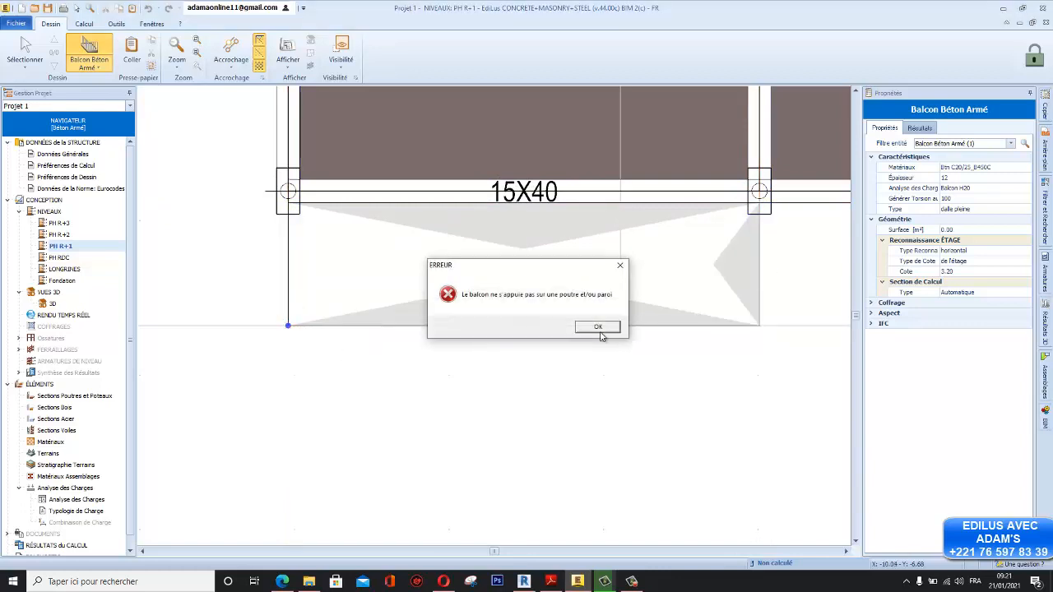
{"action": "left_click", "coordinate": [598, 327]}
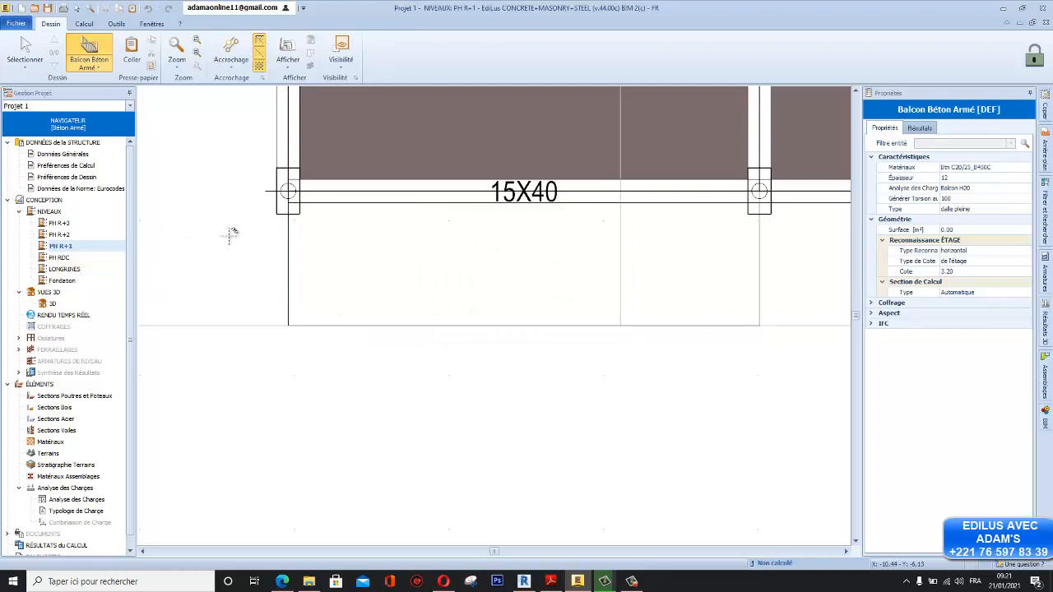
Step: Redraw the balcony as three sides, about 0.80 m deep and 3.05 m long, starting and ending on the edge beam's outer face
{"action": "left_click", "coordinate": [288, 204]}
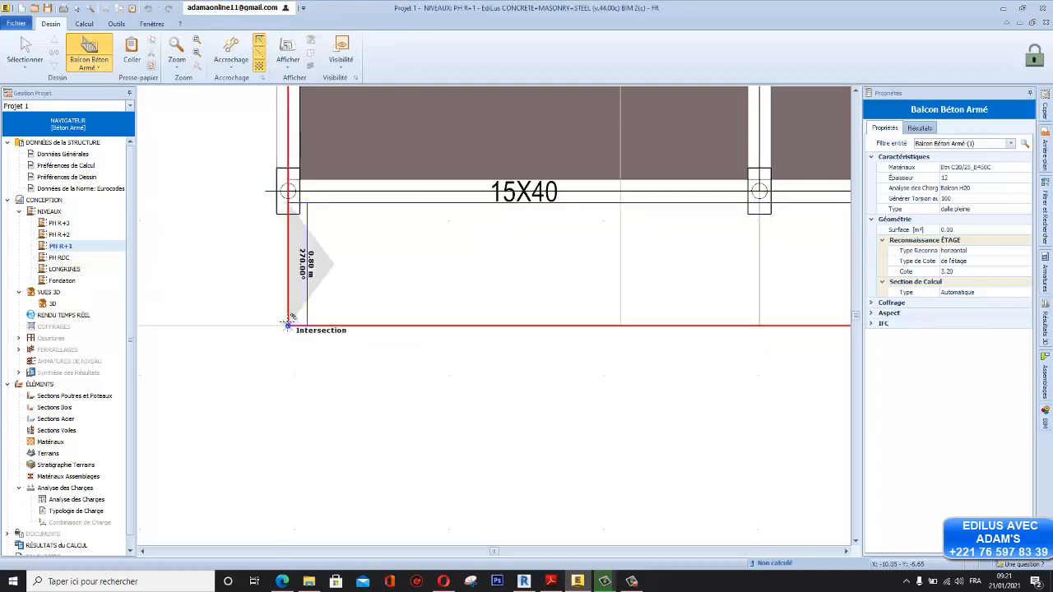
{"action": "left_click", "coordinate": [288, 324]}
{"action": "left_click", "coordinate": [758, 324]}
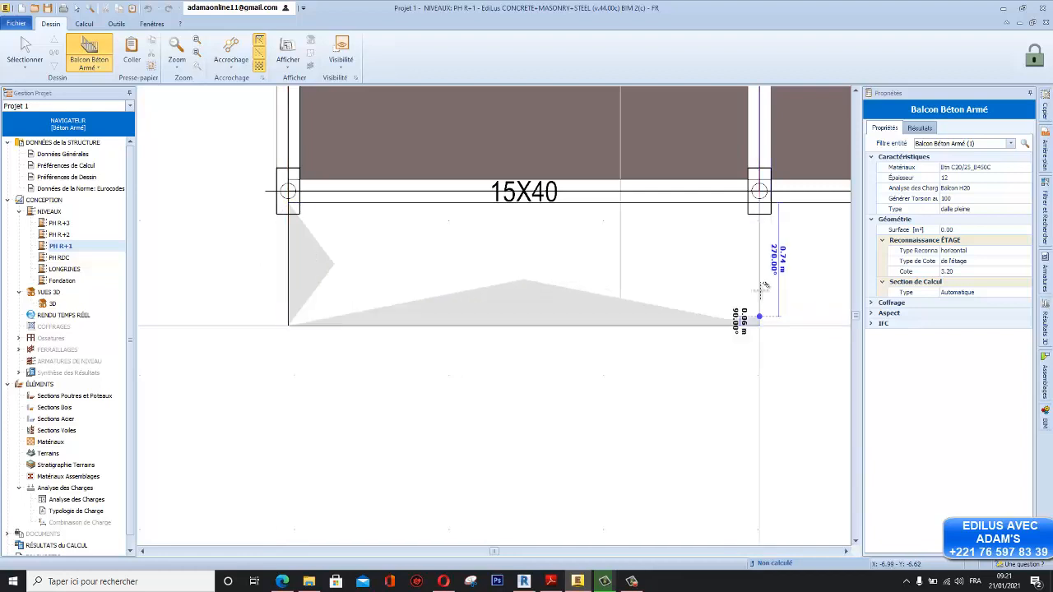
{"action": "right_click", "coordinate": [760, 197]}
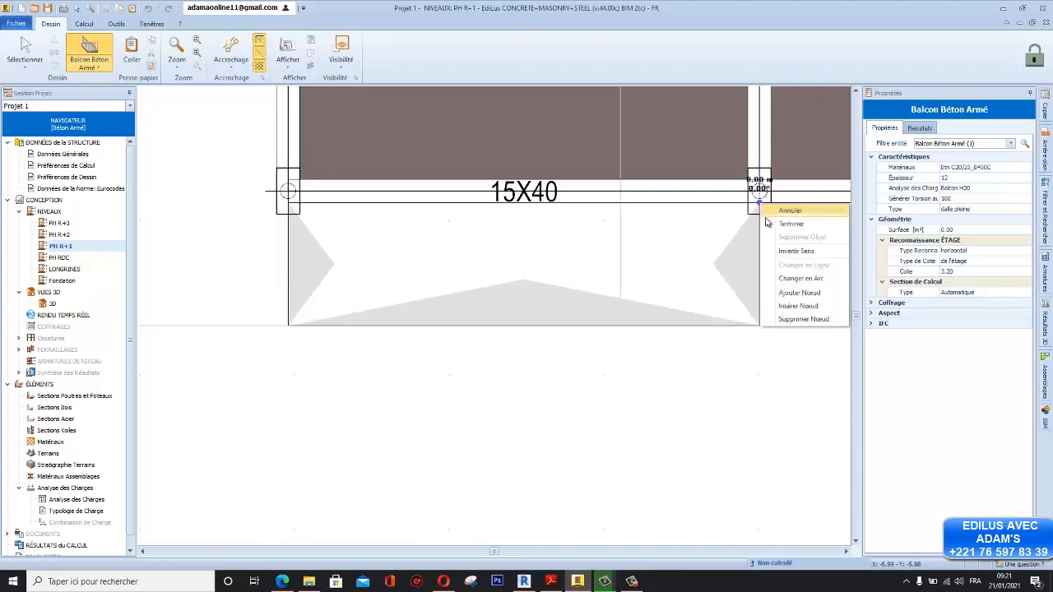
{"action": "left_click", "coordinate": [787, 223]}
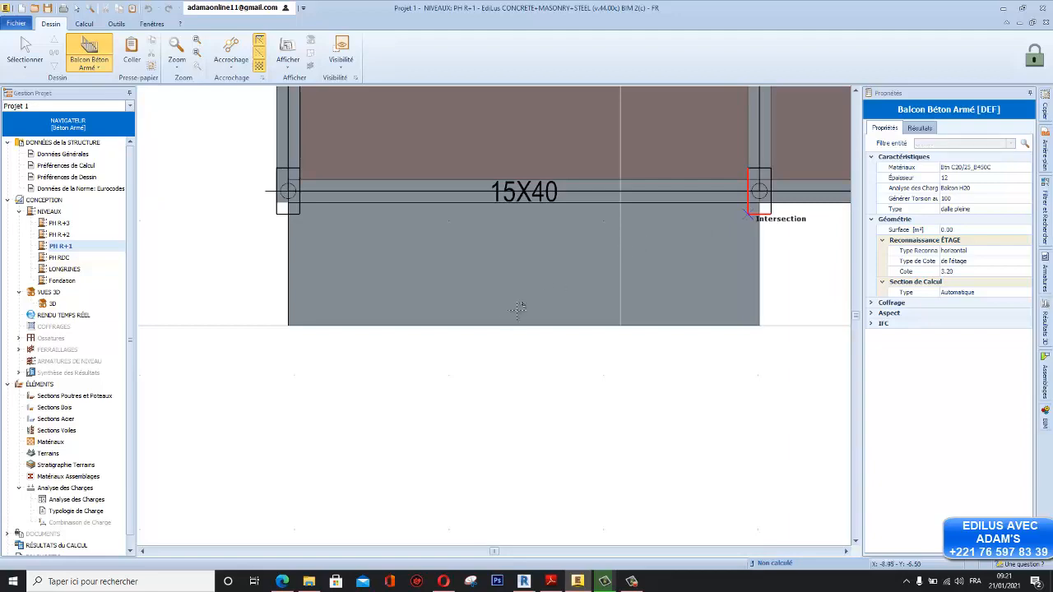
Step: Select the redrawn balcony and examine the extent it covers on the PH R+1 plan
{"action": "scroll", "coordinate": [498, 309], "scroll_direction": "down", "scroll_amount": 5}
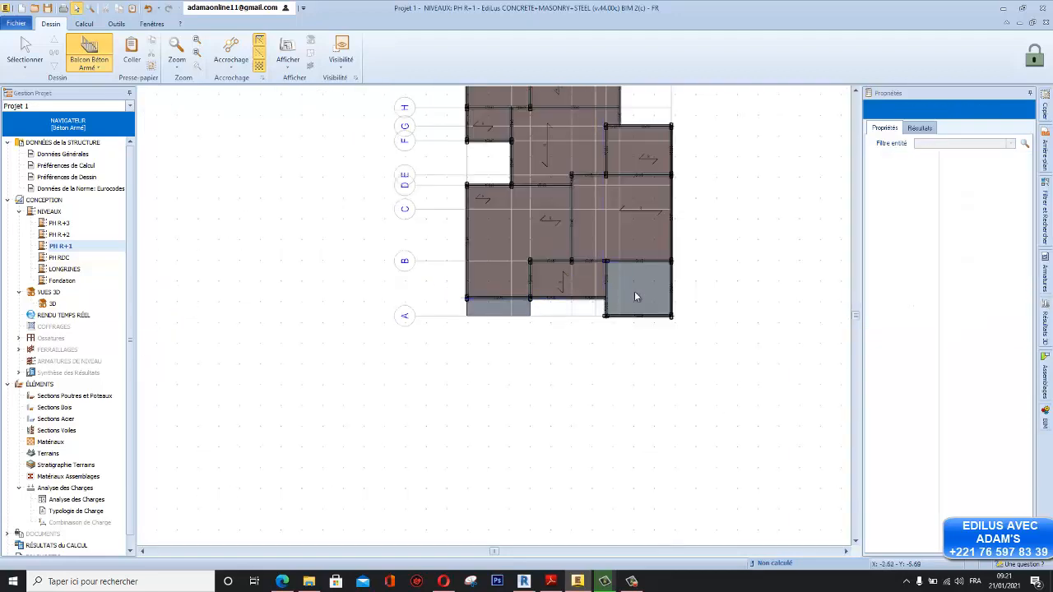
{"action": "key", "text": "Escape"}
{"action": "left_click", "coordinate": [635, 298]}
{"action": "middle_click_drag", "start_coordinate": [584, 302], "coordinate": [543, 357]}
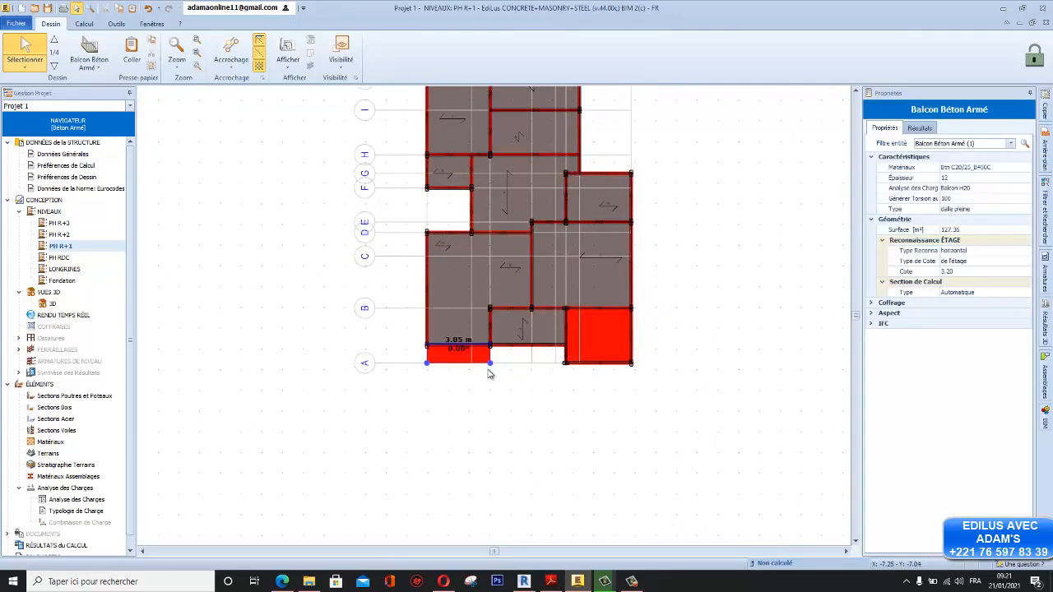
{"action": "middle_click_drag", "start_coordinate": [494, 372], "coordinate": [477, 399]}
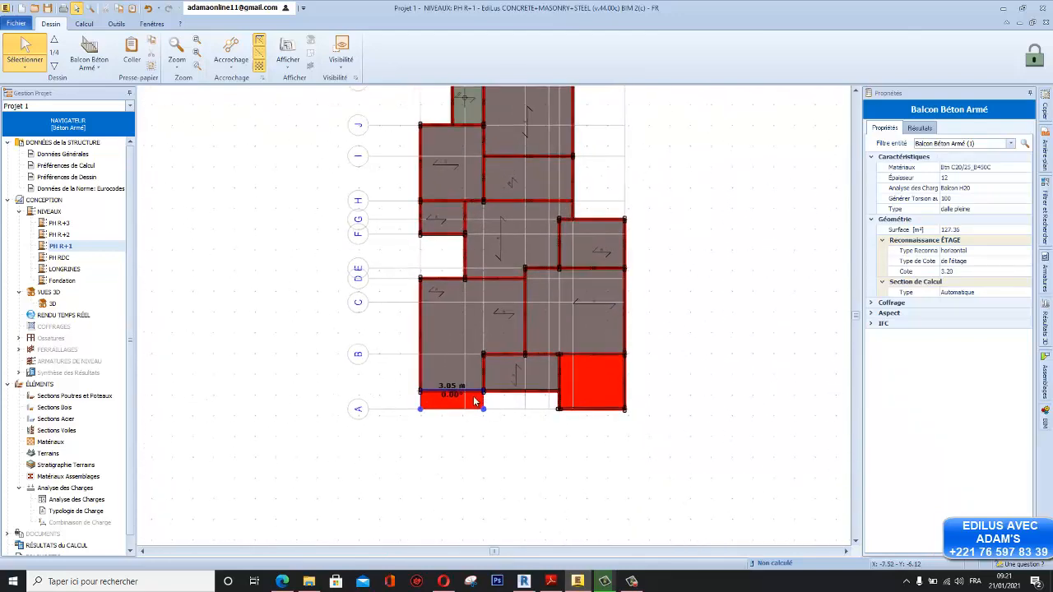
{"action": "right_click", "coordinate": [475, 398]}
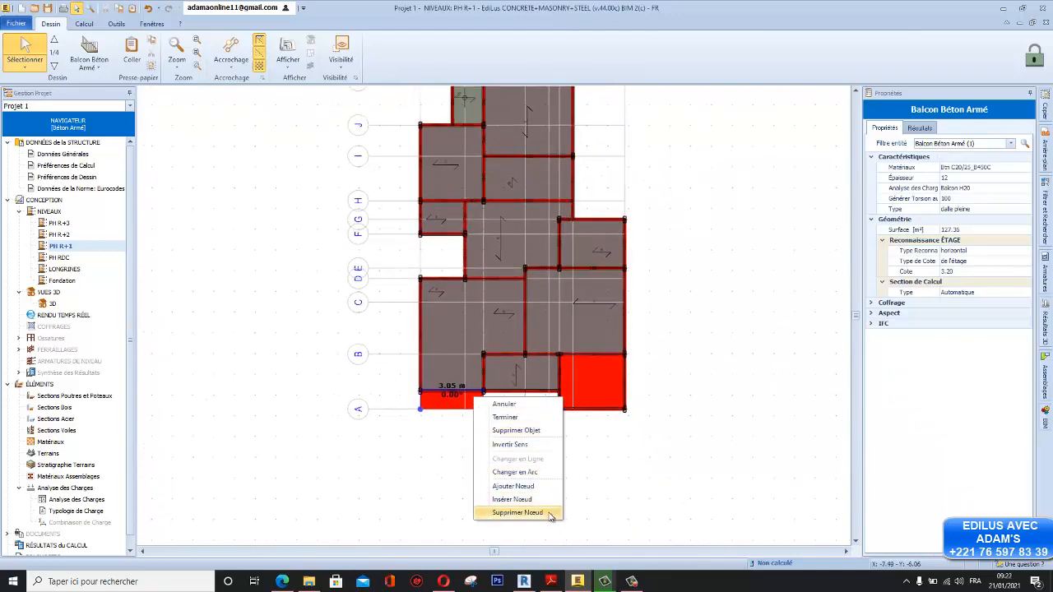
{"action": "left_click", "coordinate": [444, 477]}
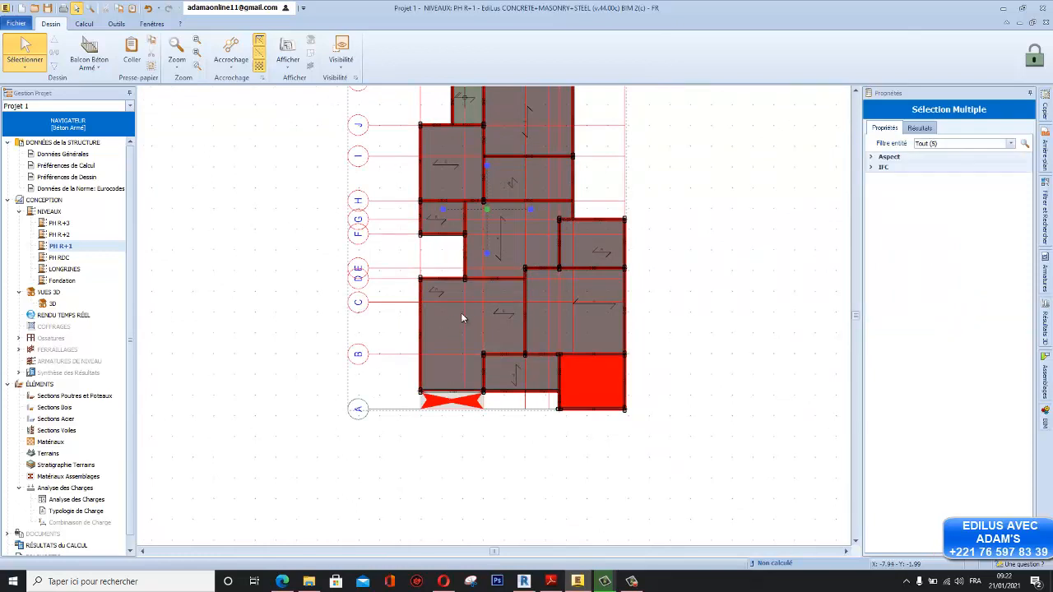
{"action": "left_click", "coordinate": [756, 280]}
{"action": "left_click", "coordinate": [502, 321]}
{"action": "right_click", "coordinate": [504, 327]}
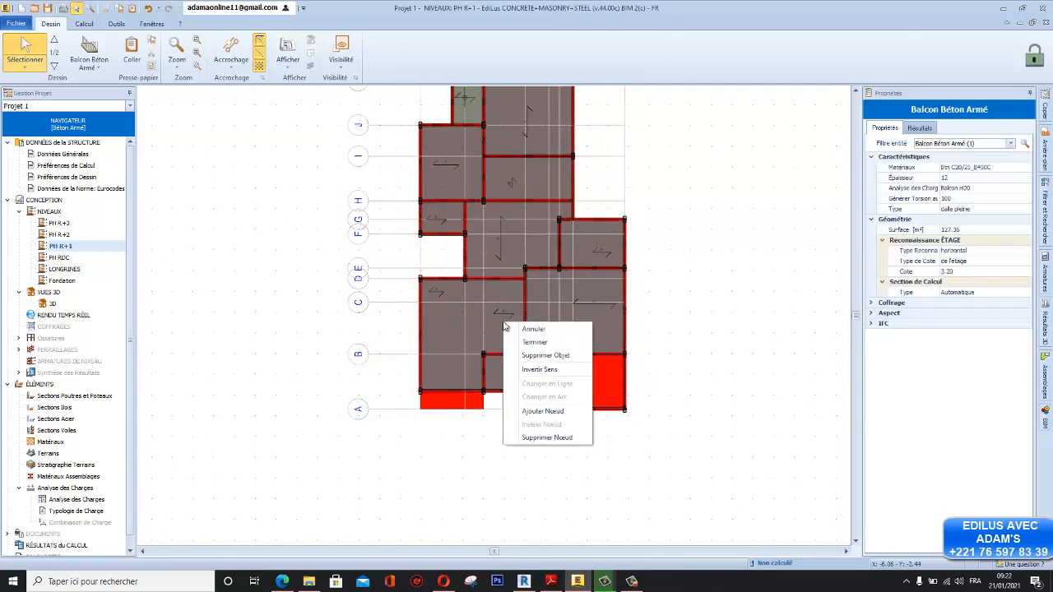
{"action": "left_click", "coordinate": [517, 315]}
{"action": "left_click", "coordinate": [727, 195]}
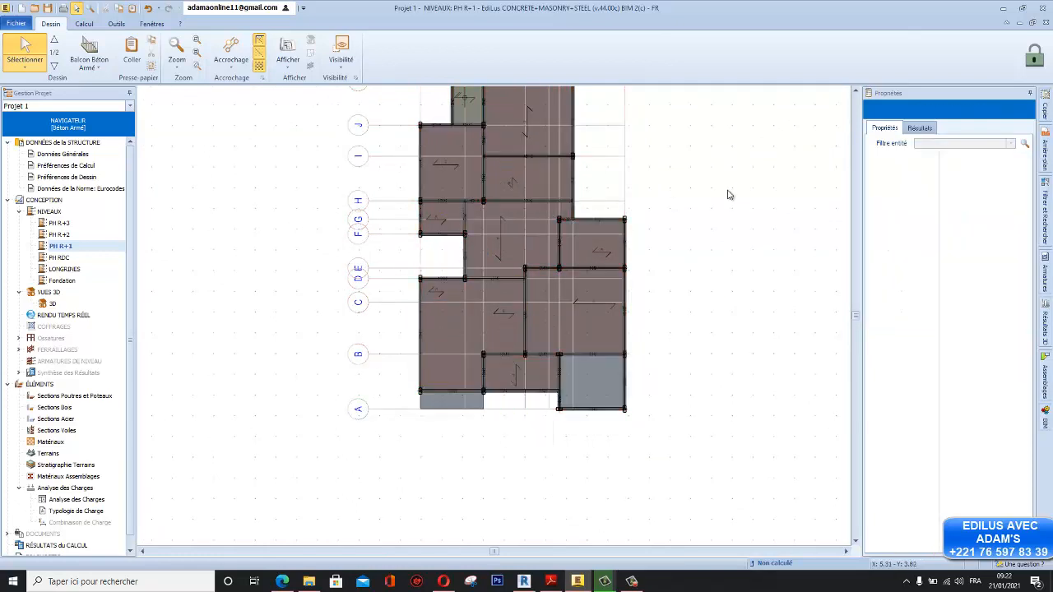
{"action": "left_click", "coordinate": [618, 220]}
{"action": "right_click", "coordinate": [618, 221]}
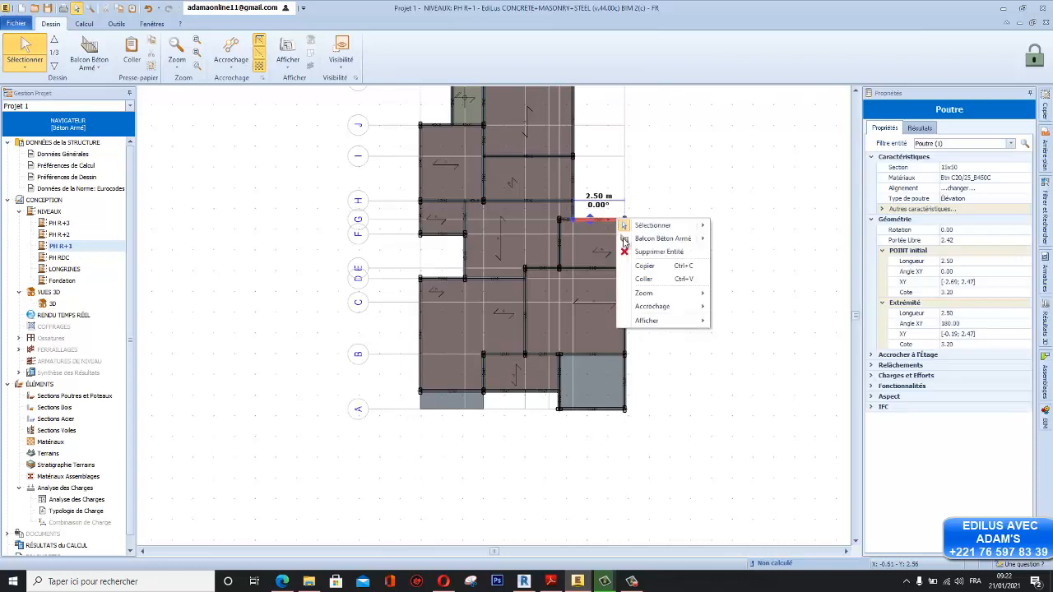
{"action": "mouse_move", "coordinate": [658, 225]}
{"action": "left_click", "coordinate": [751, 265]}
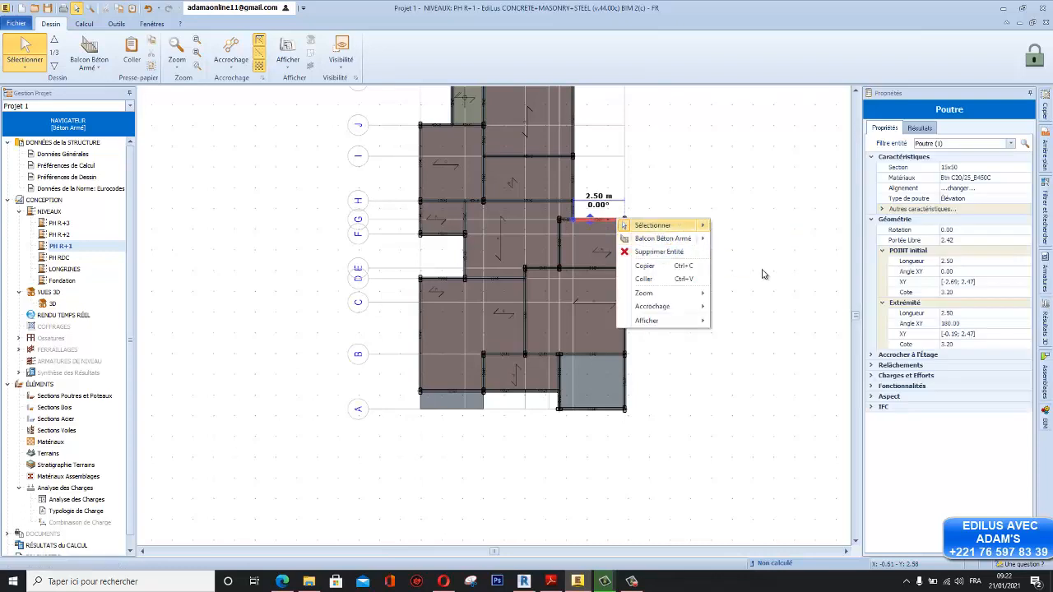
{"action": "left_click", "coordinate": [697, 244]}
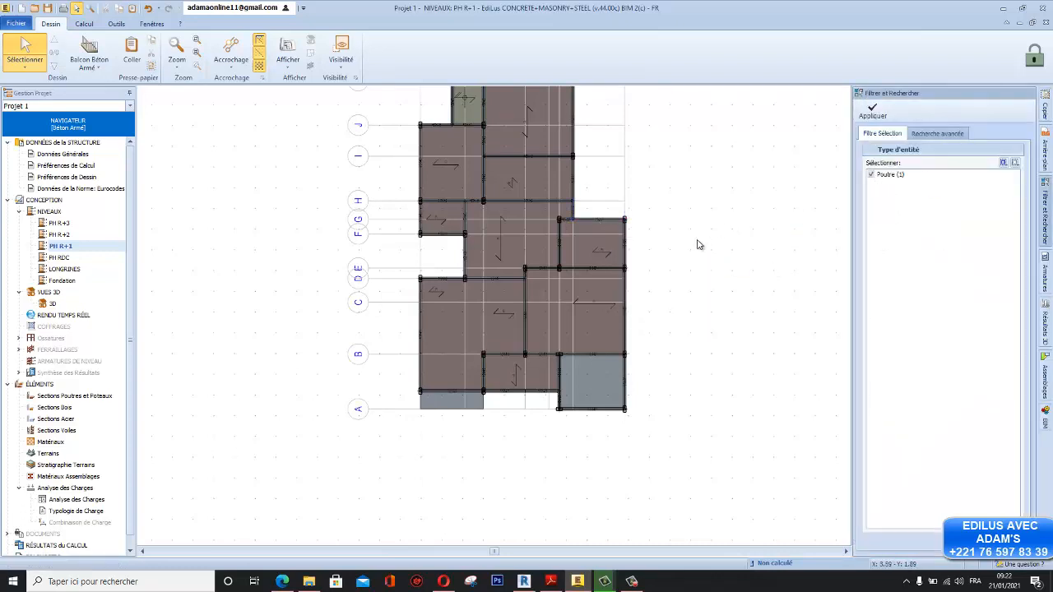
Step: Delete the reinforced-concrete balcony that extends beyond the overhang into the corner bay between axes A and B
{"action": "left_click", "coordinate": [592, 378]}
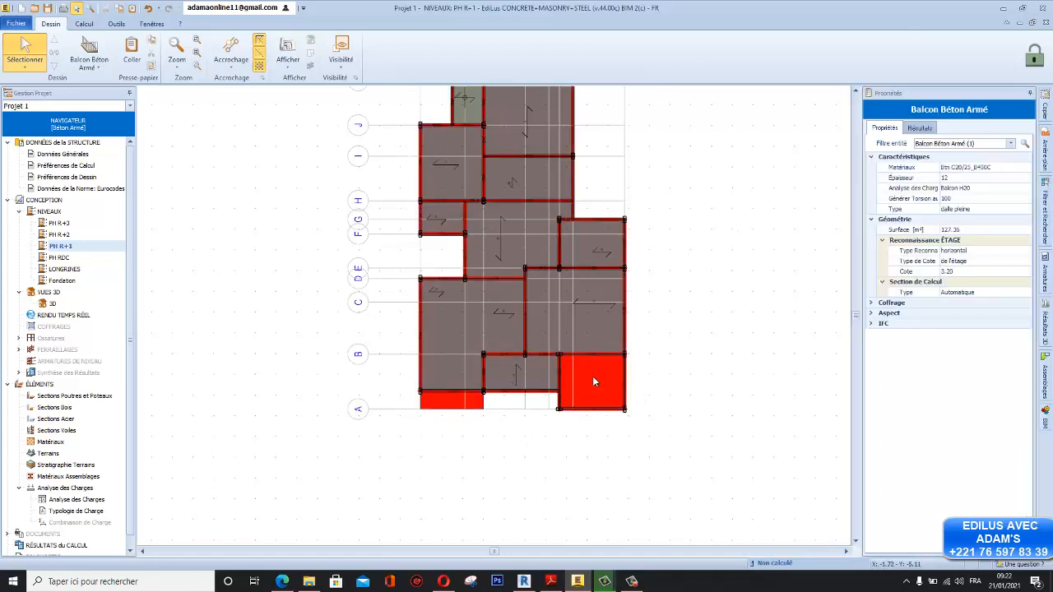
{"action": "right_click", "coordinate": [592, 376]}
{"action": "left_click", "coordinate": [621, 412]}
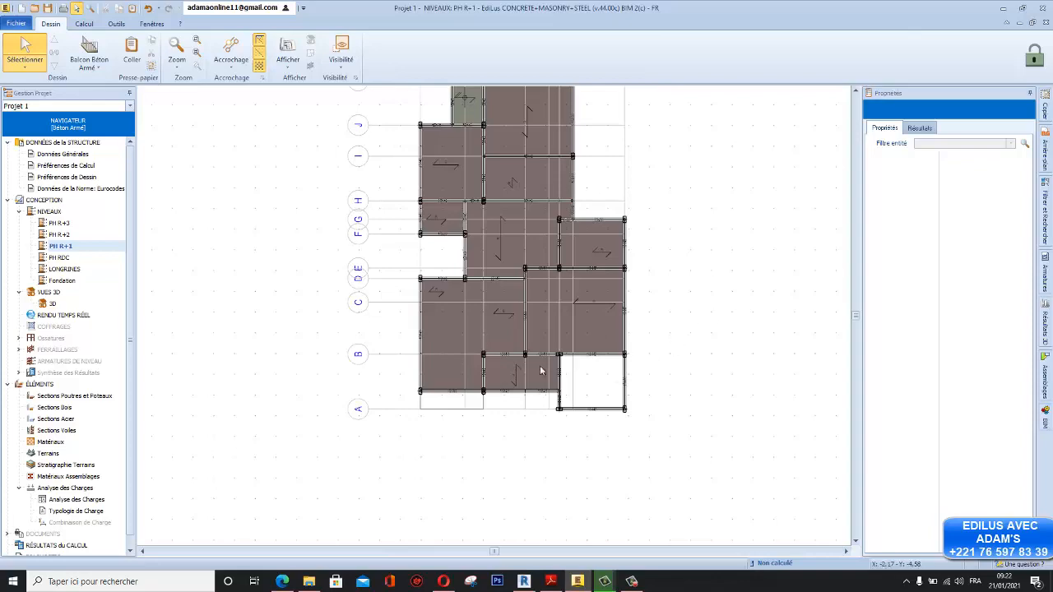
Step: Try to place a reinforced-concrete slab on the axis A overhang, inserted at the leftmost column's centre and directed towards axis A
{"action": "scroll", "coordinate": [487, 333], "scroll_direction": "down", "scroll_amount": 3}
{"action": "middle_click_drag", "start_coordinate": [485, 384], "coordinate": [463, 332]}
{"action": "scroll", "coordinate": [483, 331], "scroll_direction": "up", "scroll_amount": 4}
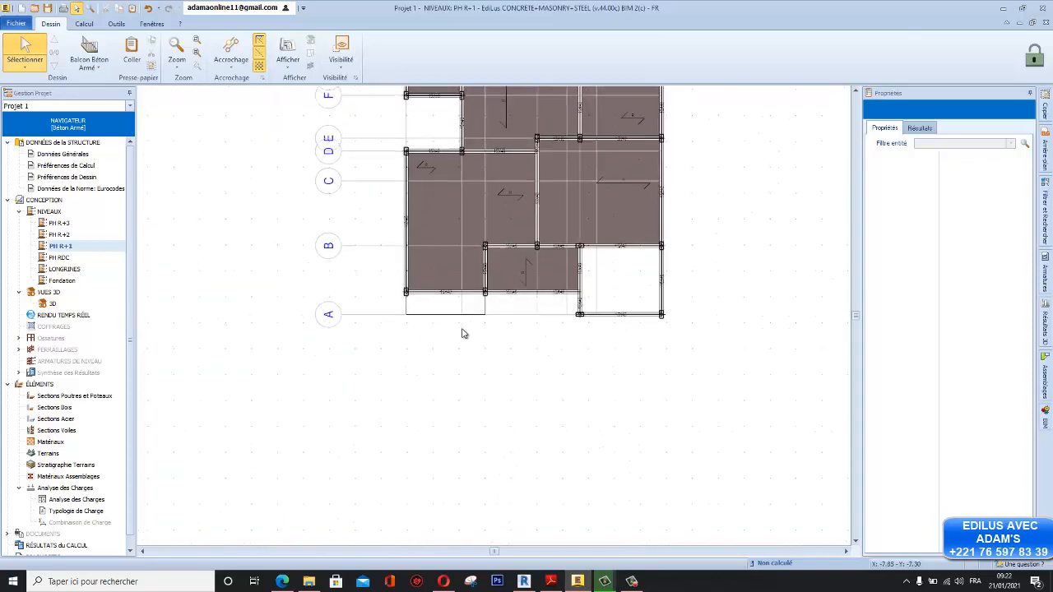
{"action": "left_click", "coordinate": [90, 61]}
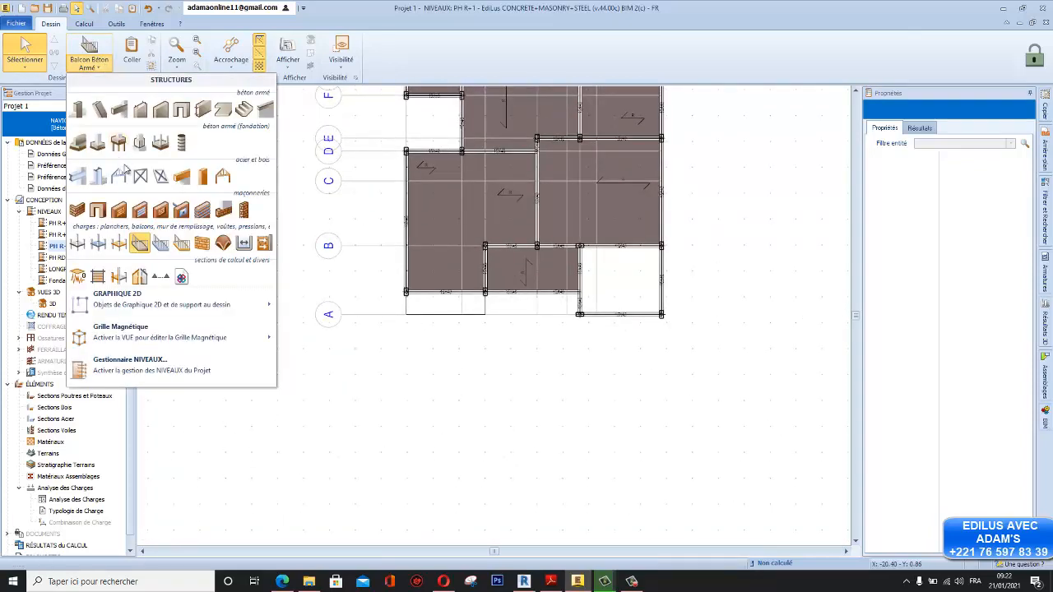
{"action": "left_click", "coordinate": [244, 109]}
{"action": "scroll", "coordinate": [407, 296], "scroll_direction": "up", "scroll_amount": 5}
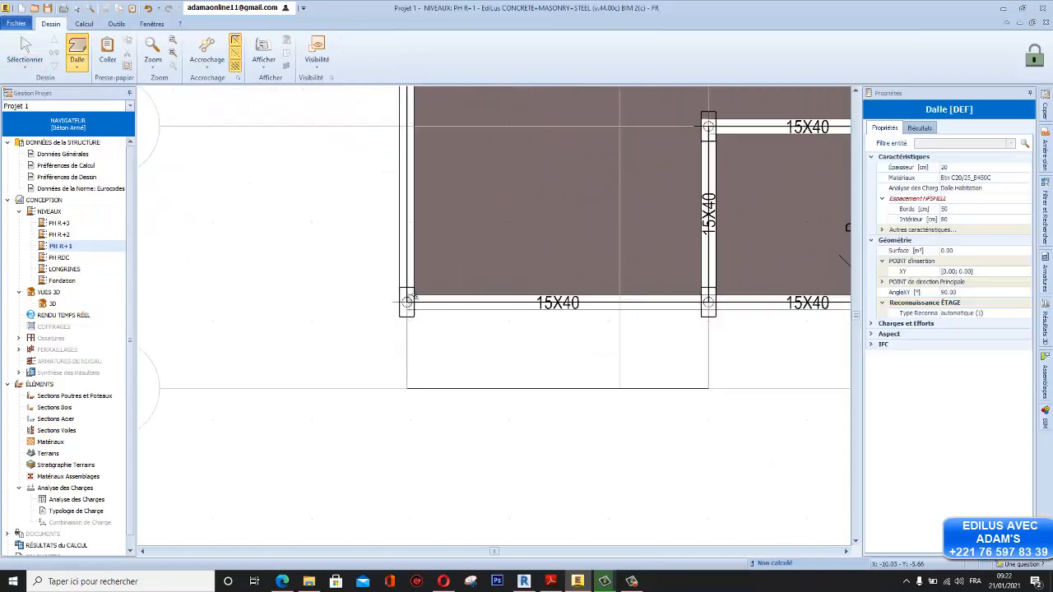
{"action": "left_click", "coordinate": [406, 303]}
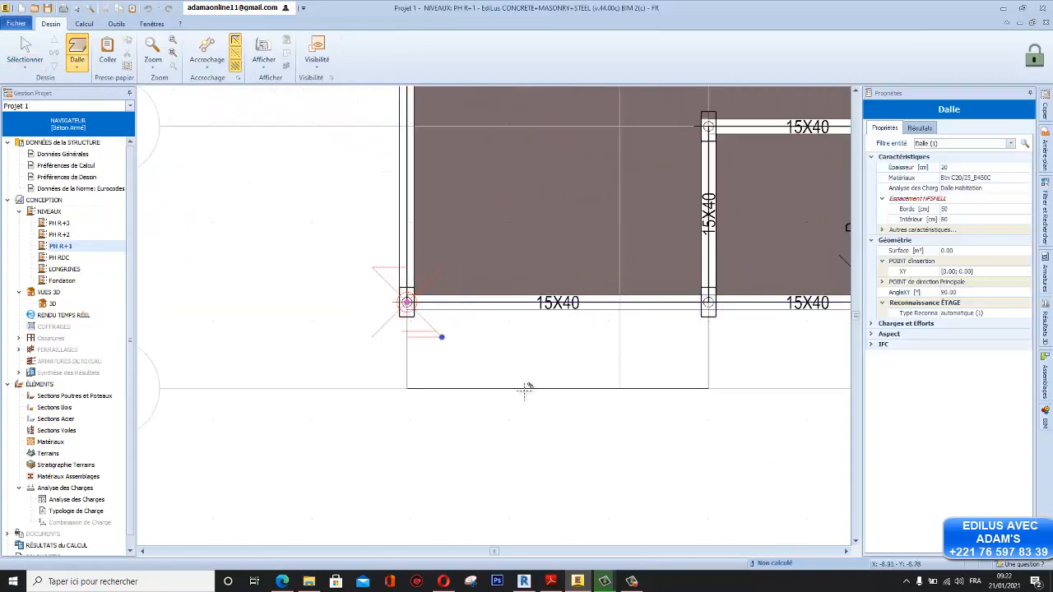
{"action": "left_click", "coordinate": [414, 355]}
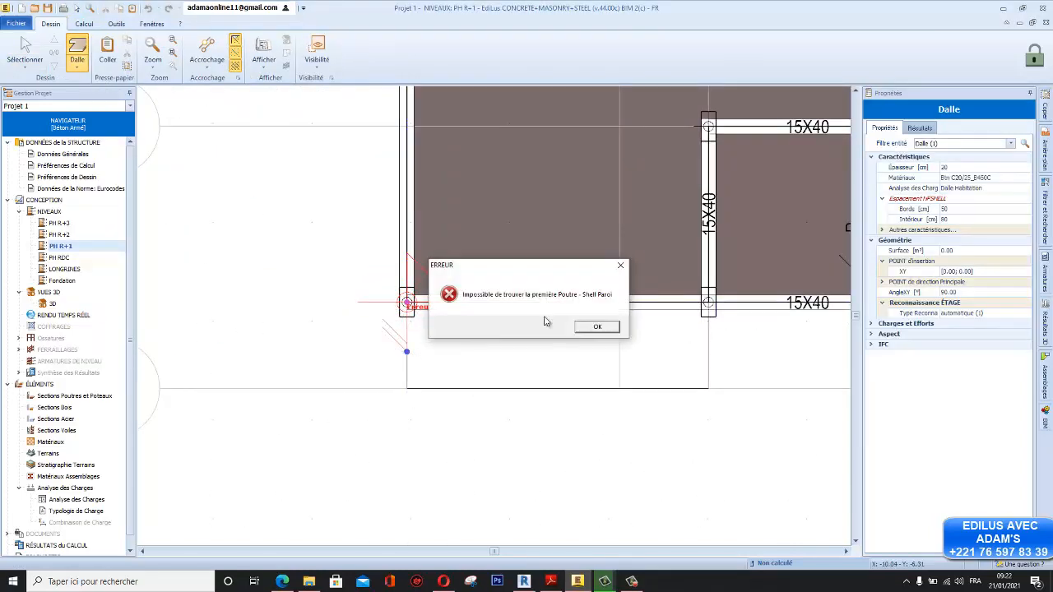
{"action": "left_click", "coordinate": [621, 265]}
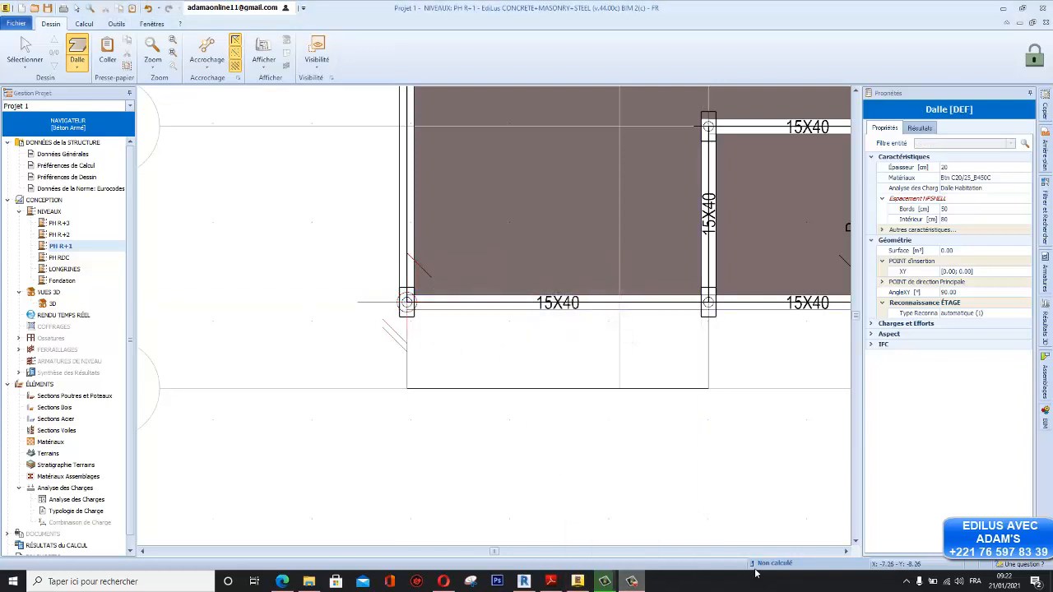
{"action": "left_click", "coordinate": [967, 436]}
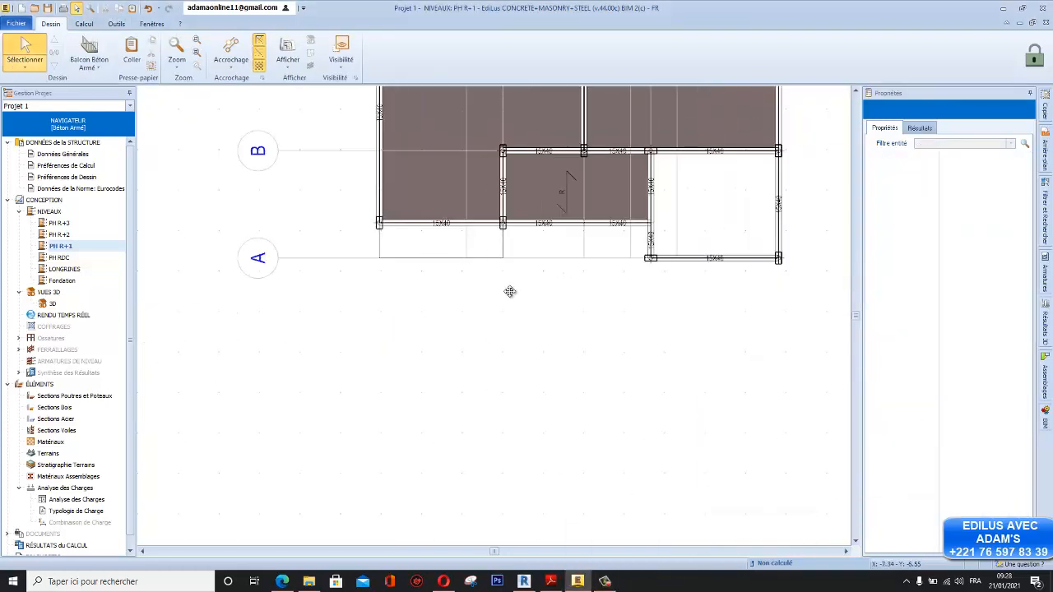
{"action": "middle_click_drag", "start_coordinate": [510, 292], "coordinate": [547, 358]}
{"action": "scroll", "coordinate": [615, 264], "scroll_direction": "up", "scroll_amount": 2}
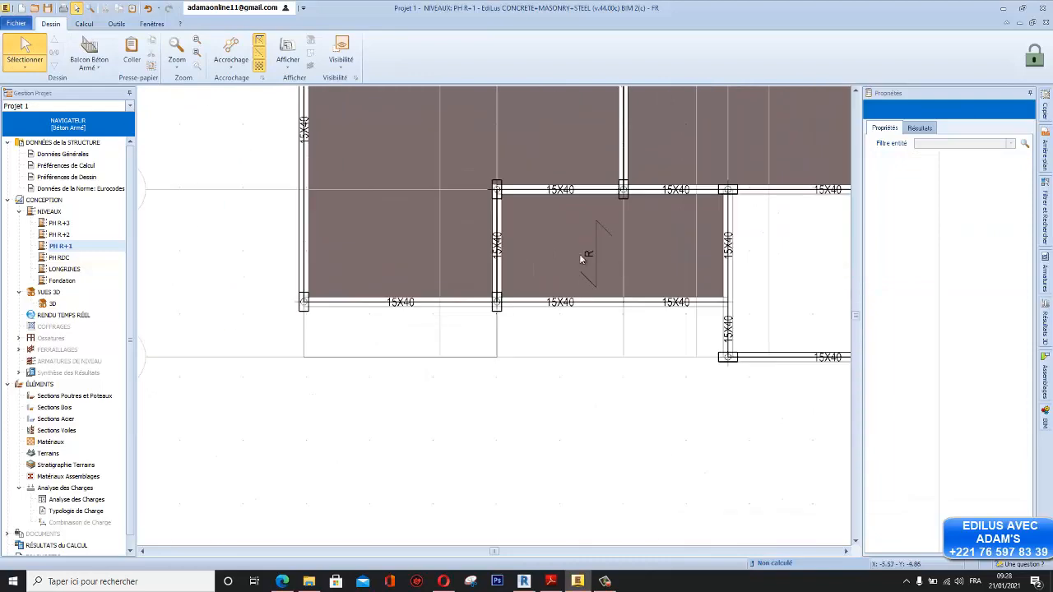
{"action": "scroll", "coordinate": [607, 253], "scroll_direction": "down", "scroll_amount": 4}
{"action": "scroll", "coordinate": [681, 256], "scroll_direction": "up", "scroll_amount": 2}
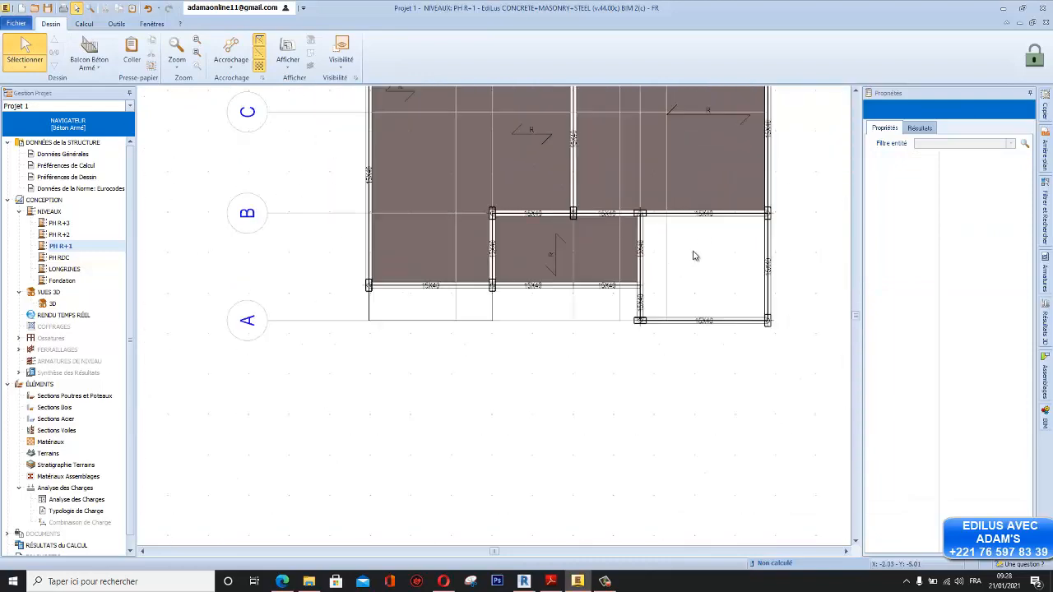
{"action": "scroll", "coordinate": [691, 253], "scroll_direction": "down", "scroll_amount": 3}
{"action": "middle_click_drag", "start_coordinate": [559, 261], "coordinate": [489, 346]}
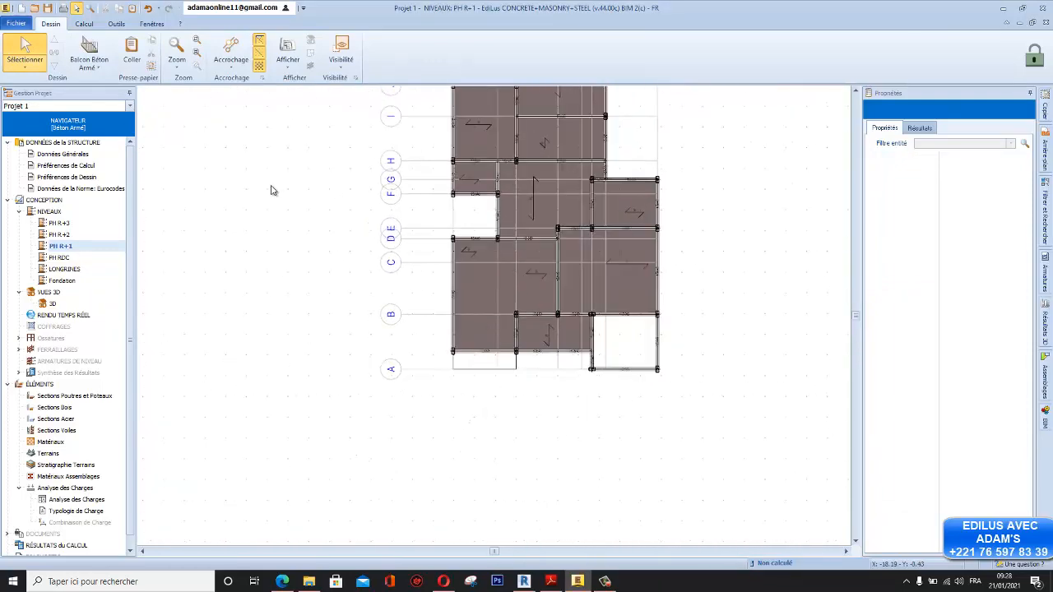
Step: Try to draw the balcony as three sides, about 3.05 m long and 0.72 m deep, between the two columns' outer faces and axis A
{"action": "left_click", "coordinate": [89, 64]}
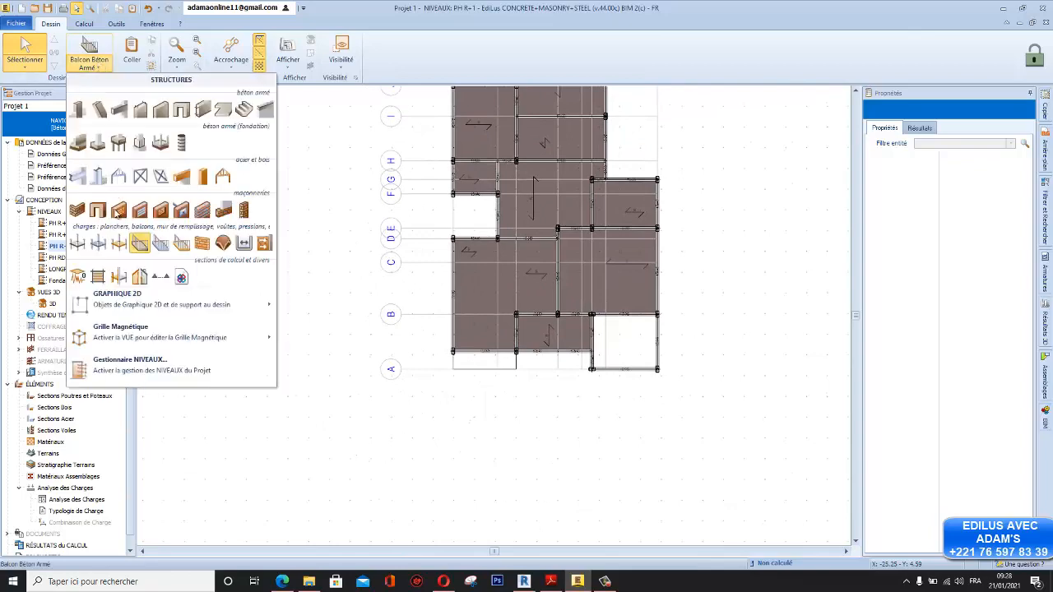
{"action": "left_click", "coordinate": [140, 244]}
{"action": "scroll", "coordinate": [448, 385], "scroll_direction": "up", "scroll_amount": 3}
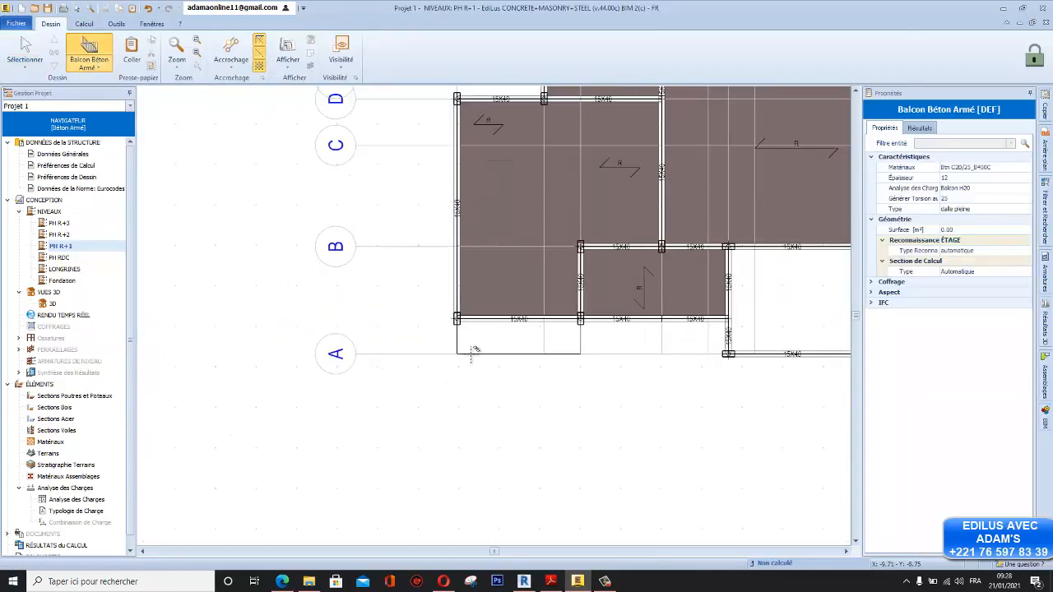
{"action": "scroll", "coordinate": [465, 332], "scroll_direction": "up", "scroll_amount": 4}
{"action": "scroll", "coordinate": [419, 292], "scroll_direction": "down", "scroll_amount": 3}
{"action": "middle_click_drag", "start_coordinate": [423, 294], "coordinate": [401, 297]}
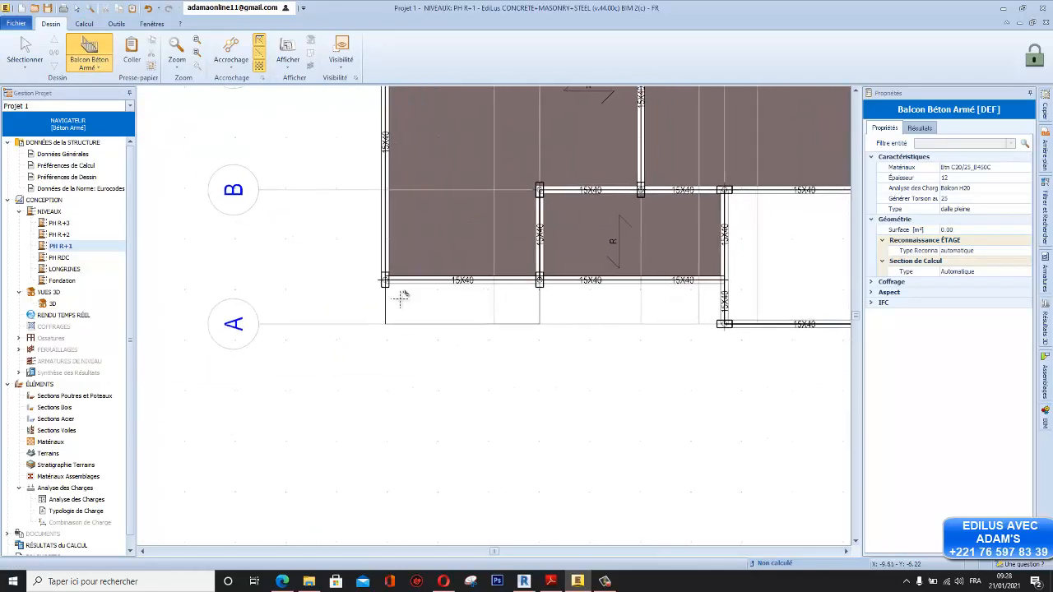
{"action": "scroll", "coordinate": [401, 298], "scroll_direction": "up", "scroll_amount": 3}
{"action": "scroll", "coordinate": [370, 263], "scroll_direction": "down", "scroll_amount": 3}
{"action": "scroll", "coordinate": [551, 255], "scroll_direction": "up", "scroll_amount": 1}
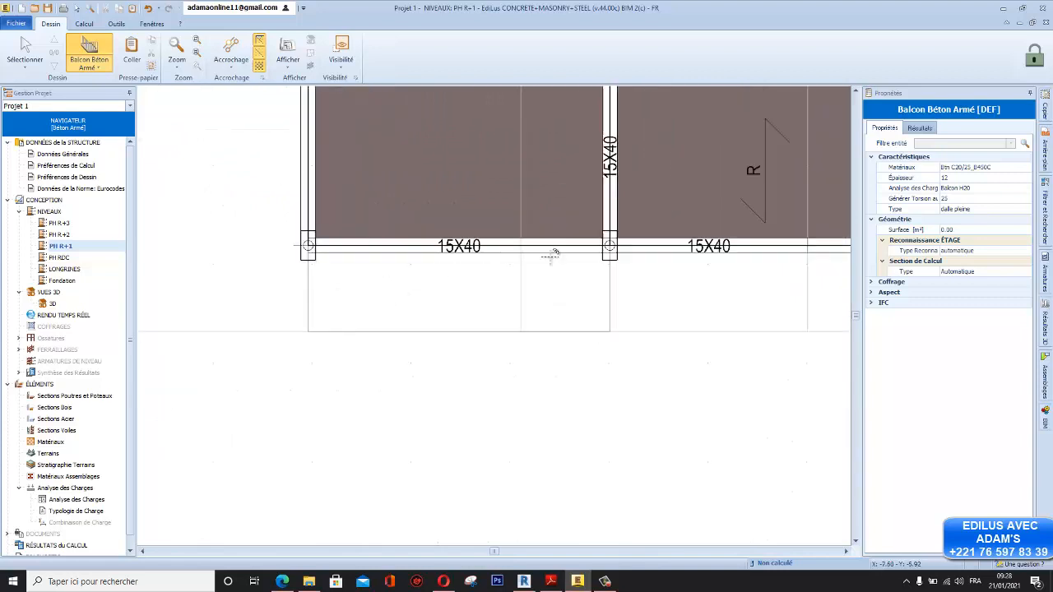
{"action": "scroll", "coordinate": [610, 256], "scroll_direction": "down", "scroll_amount": 2}
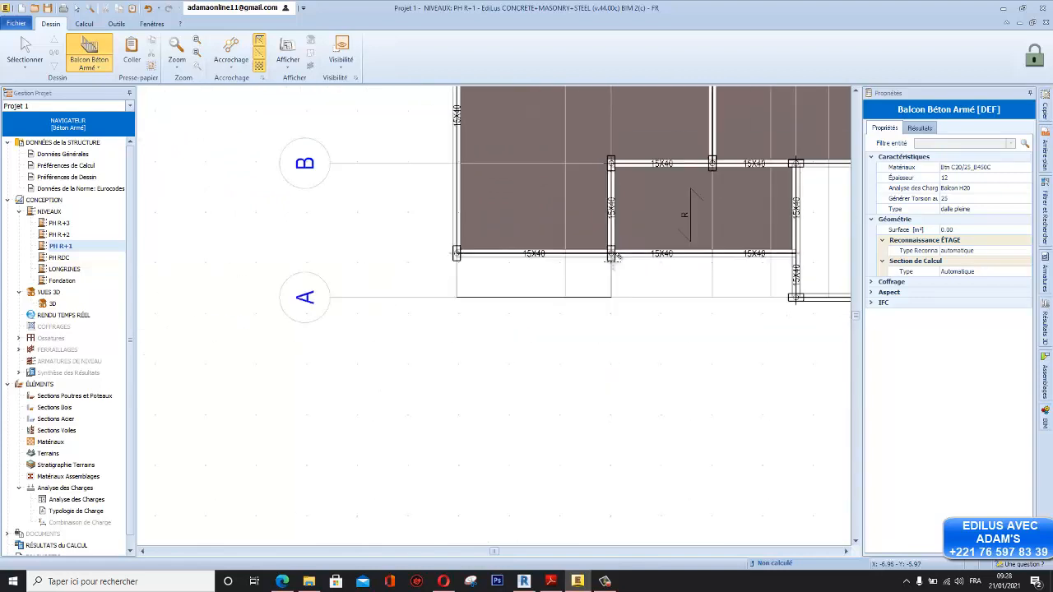
{"action": "scroll", "coordinate": [494, 268], "scroll_direction": "up", "scroll_amount": 2}
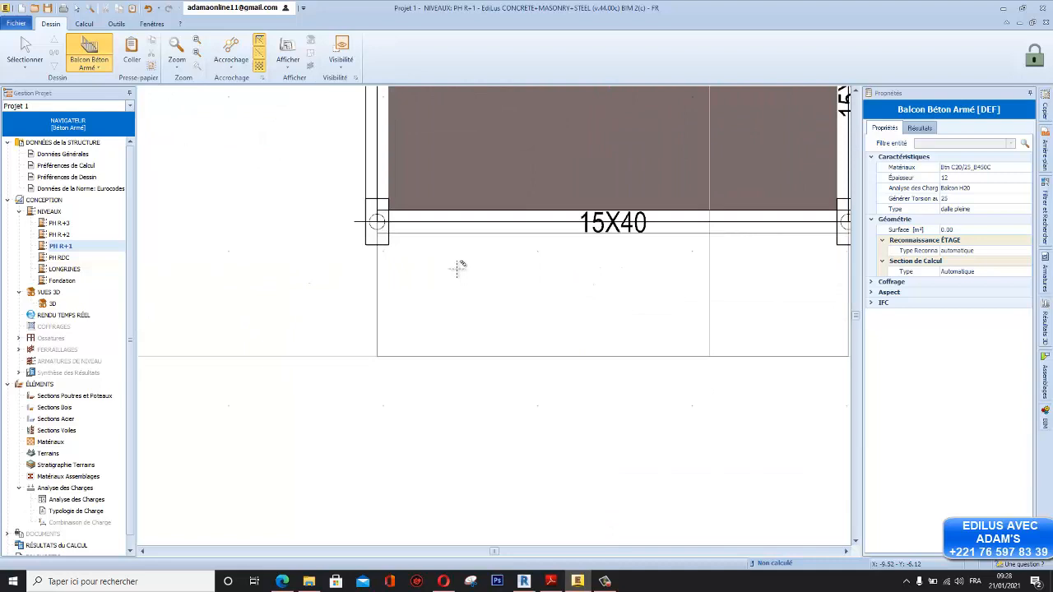
{"action": "left_click", "coordinate": [377, 245]}
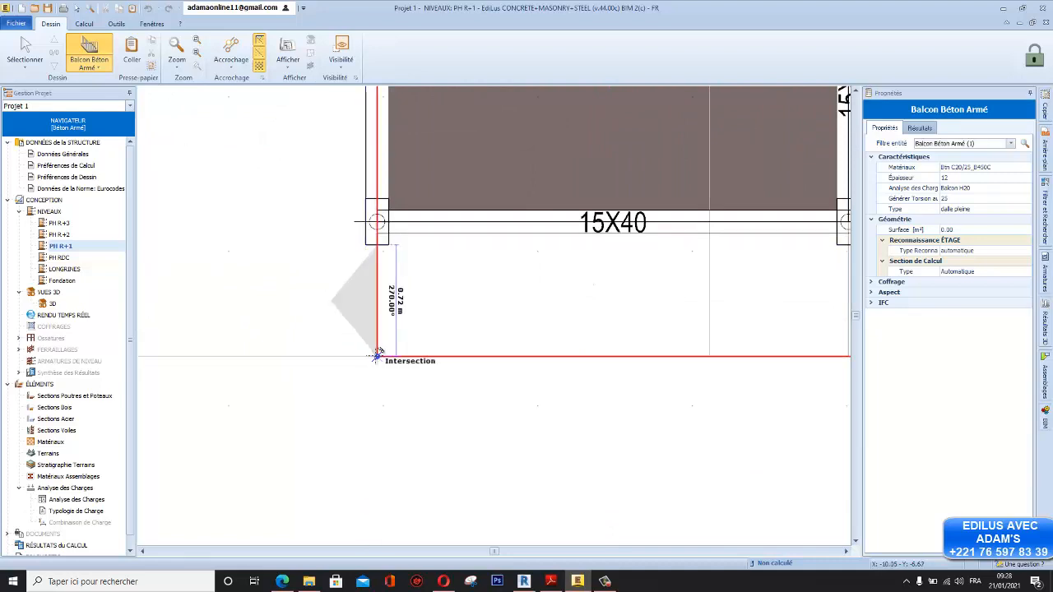
{"action": "left_click", "coordinate": [376, 355]}
{"action": "scroll", "coordinate": [403, 356], "scroll_direction": "down", "scroll_amount": 2}
{"action": "scroll", "coordinate": [584, 355], "scroll_direction": "up", "scroll_amount": 2}
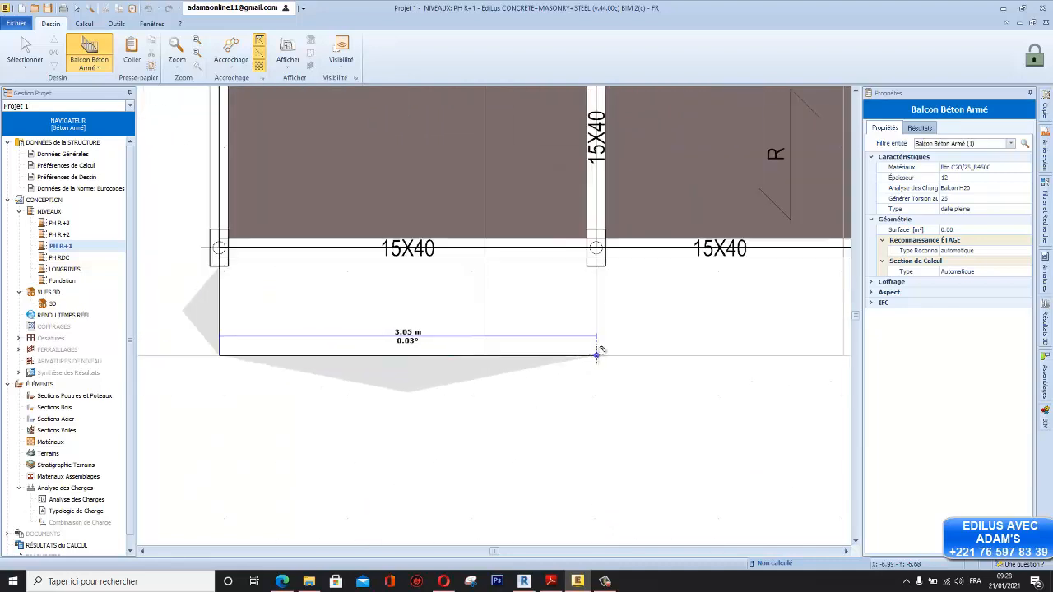
{"action": "left_click", "coordinate": [596, 355]}
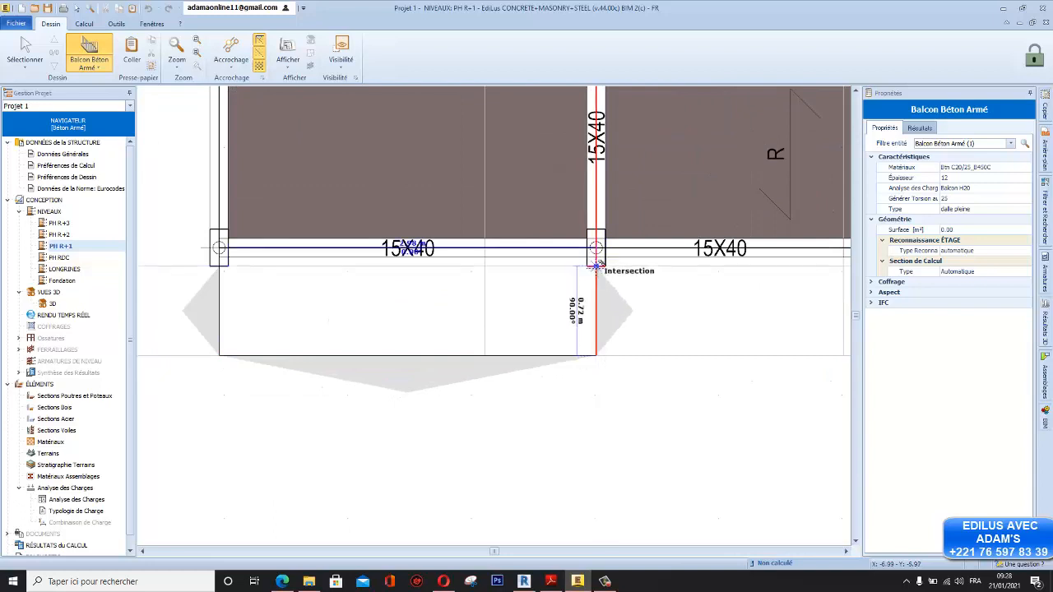
{"action": "right_click", "coordinate": [596, 266]}
{"action": "left_click", "coordinate": [606, 292]}
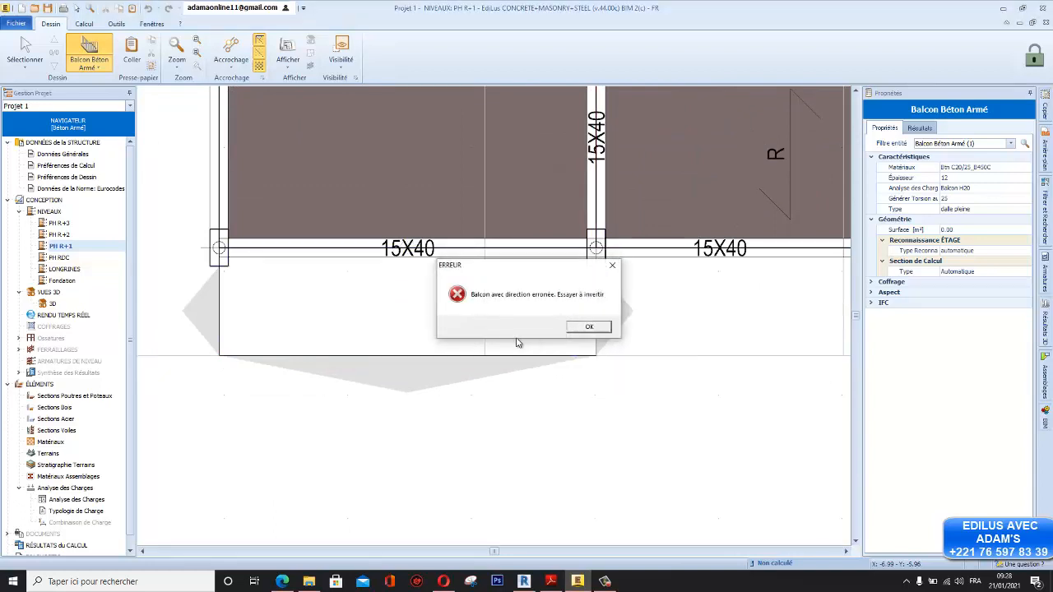
{"action": "left_click", "coordinate": [612, 265]}
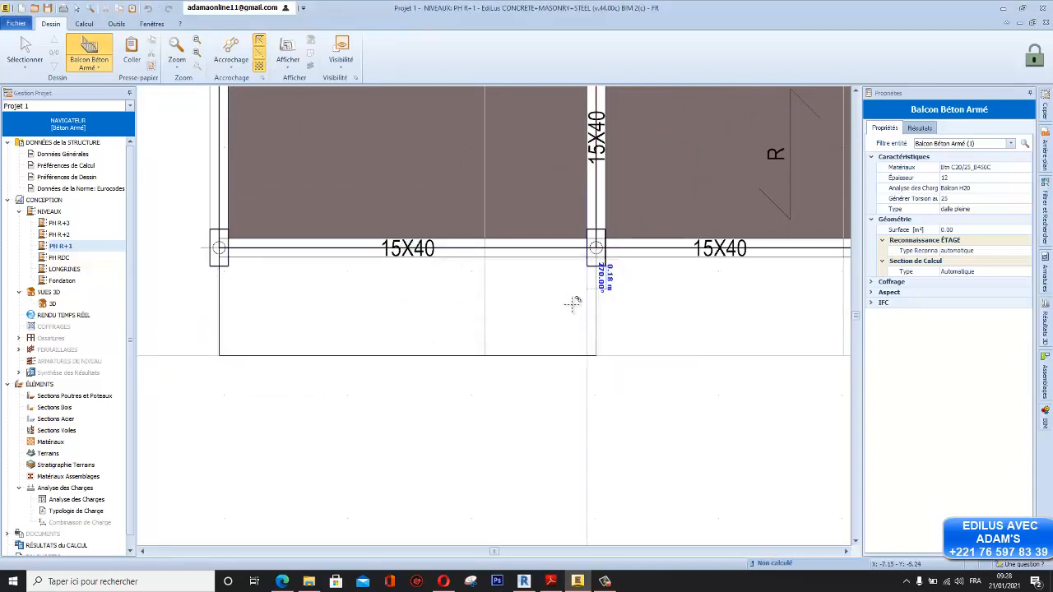
{"action": "key", "text": "Escape"}
Step: Select the balcony at its outer edge on axis A and delete it
{"action": "left_click", "coordinate": [430, 363]}
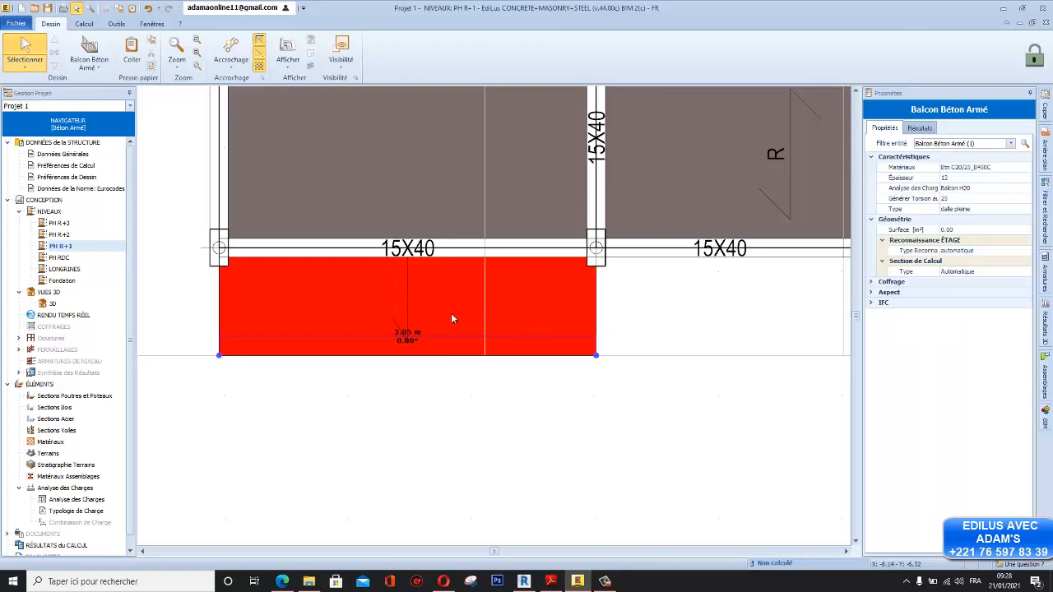
{"action": "left_click", "coordinate": [519, 409]}
{"action": "left_click", "coordinate": [529, 366]}
Step: Redraw the balcony as three sides with an inverted, inward direction, from the leftmost column's outer face via axis A to the next column's outer face
{"action": "scroll", "coordinate": [424, 374], "scroll_direction": "down", "scroll_amount": 5}
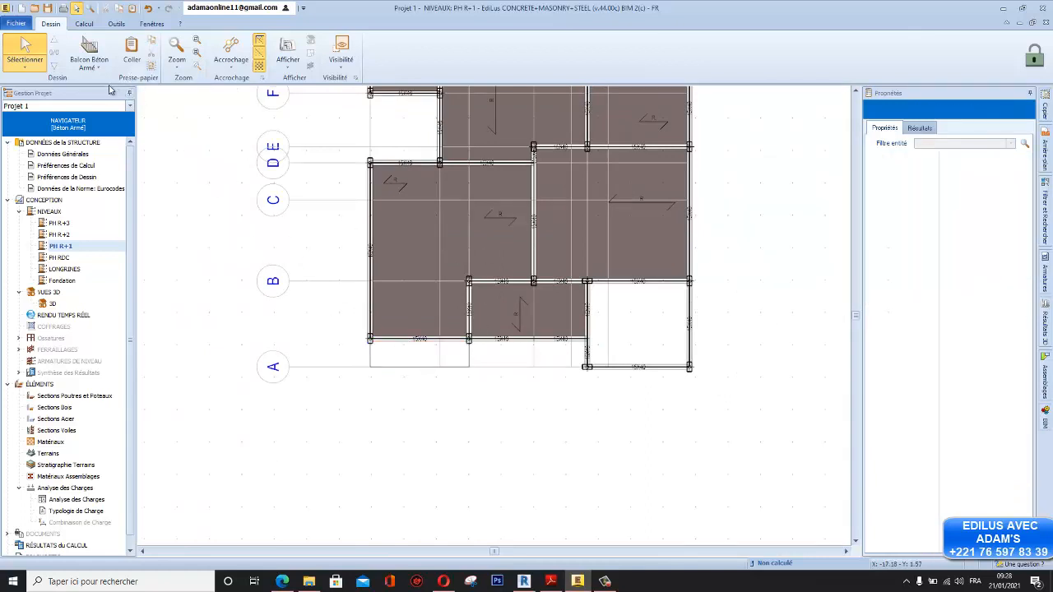
{"action": "left_click", "coordinate": [89, 51]}
{"action": "scroll", "coordinate": [362, 345], "scroll_direction": "up", "scroll_amount": 6}
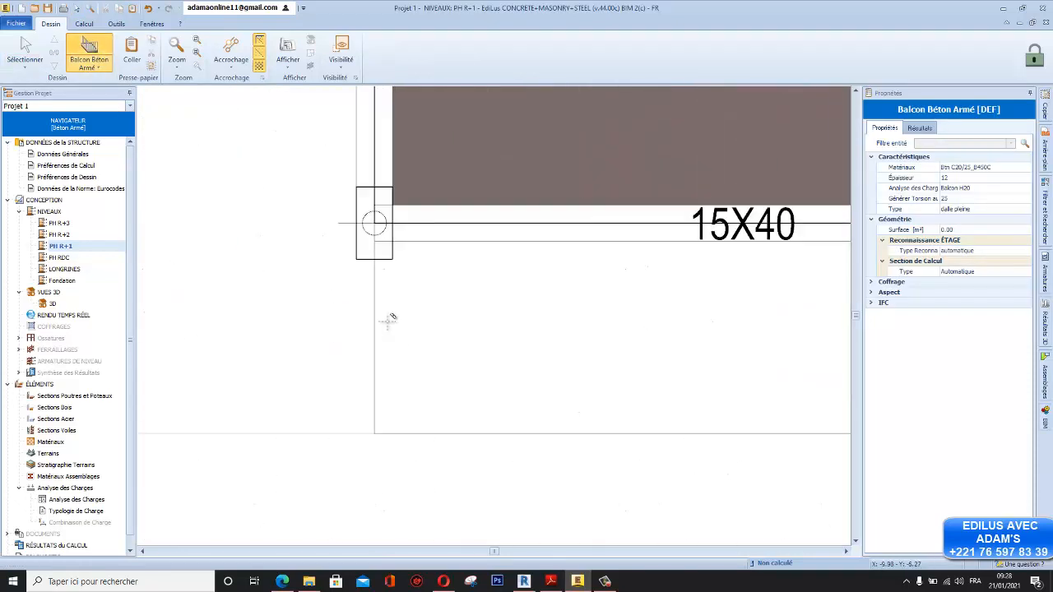
{"action": "left_click", "coordinate": [374, 262]}
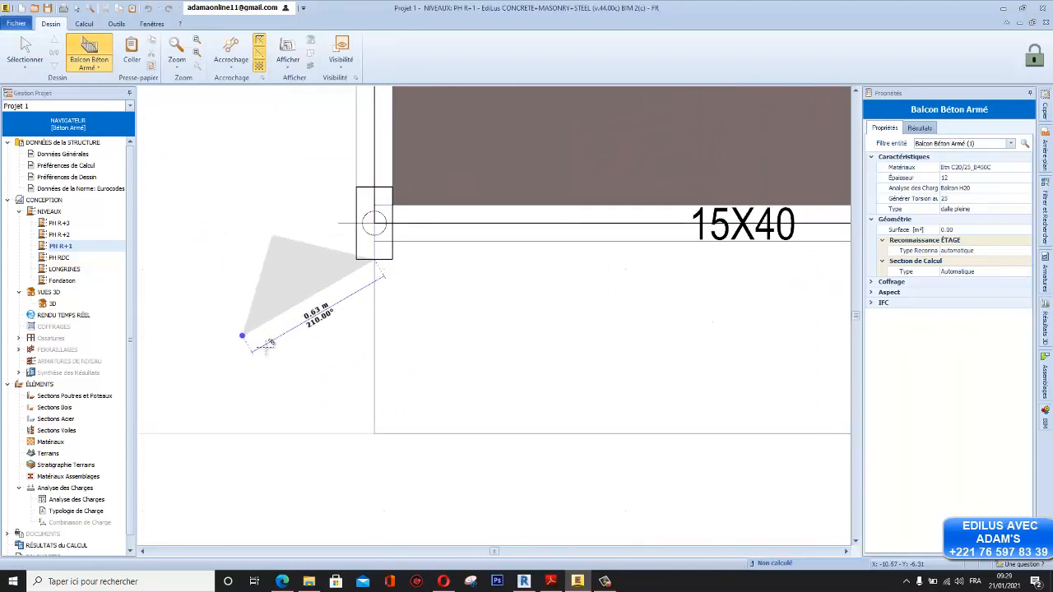
{"action": "left_click", "coordinate": [375, 434]}
{"action": "scroll", "coordinate": [374, 432], "scroll_direction": "down", "scroll_amount": 3}
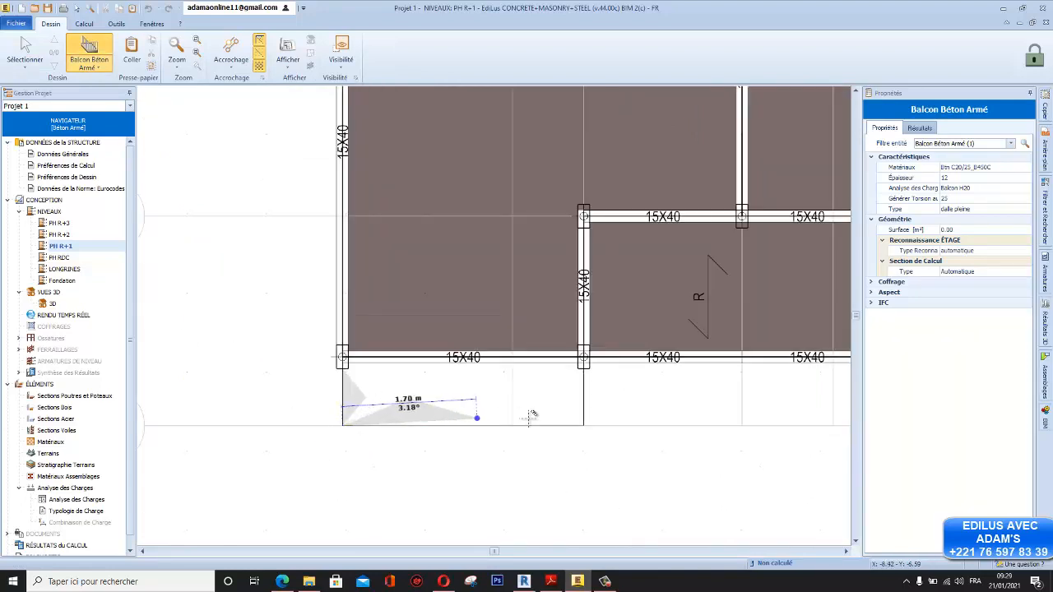
{"action": "left_click", "coordinate": [583, 425]}
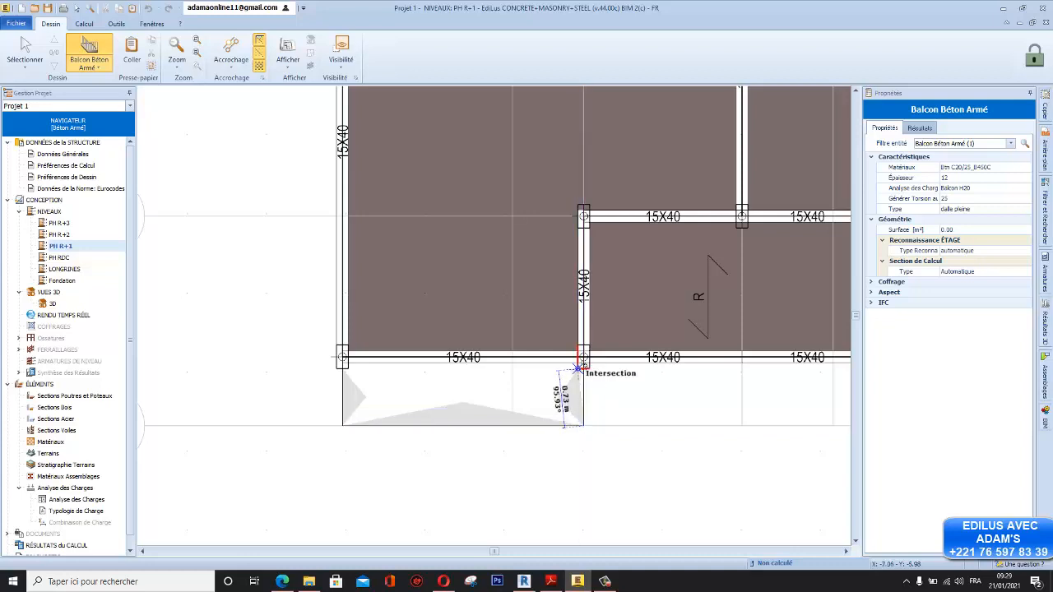
{"action": "right_click", "coordinate": [583, 368]}
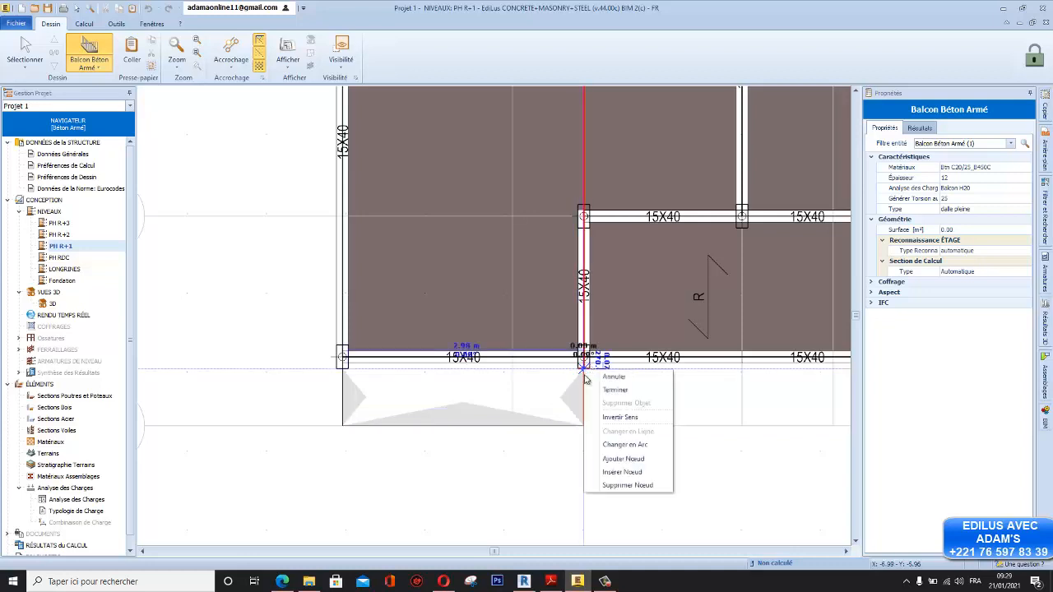
{"action": "left_click", "coordinate": [615, 390]}
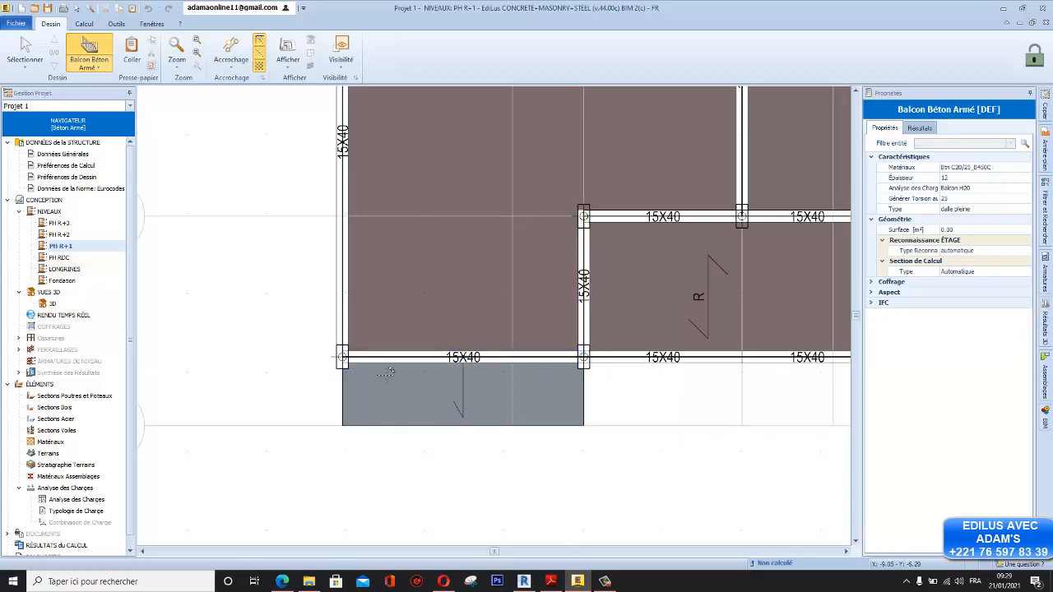
{"action": "scroll", "coordinate": [386, 372], "scroll_direction": "down", "scroll_amount": 4}
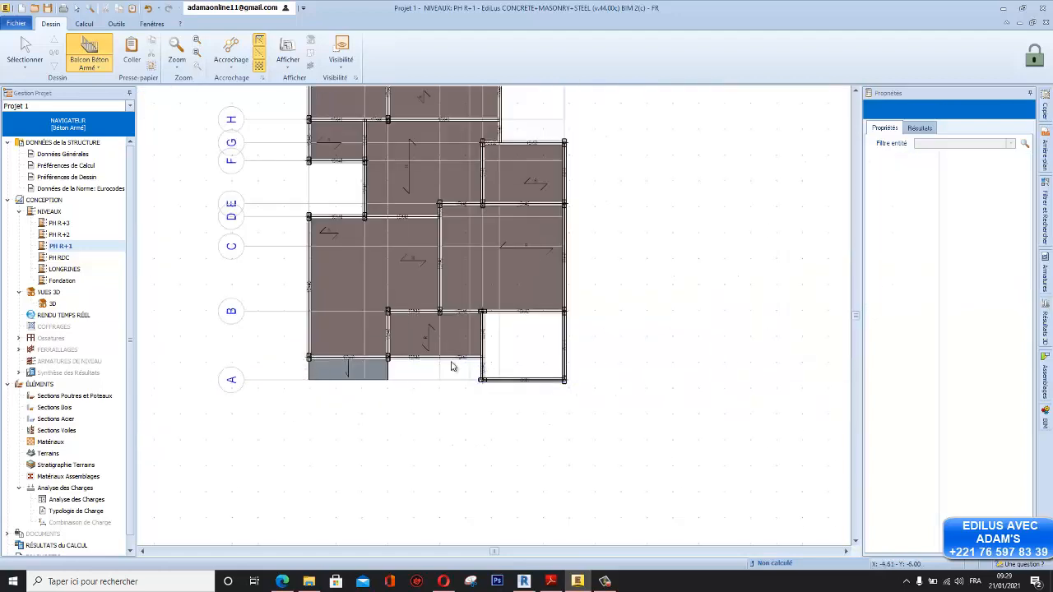
Step: Draw a reinforced-concrete balcony about 0.80 m deep, from the beam's outer face at the inner grid line via axis A to the staircase column's outer face
{"action": "key", "text": "Escape"}
{"action": "scroll", "coordinate": [452, 364], "scroll_direction": "up", "scroll_amount": 5}
{"action": "scroll", "coordinate": [451, 363], "scroll_direction": "down", "scroll_amount": 3}
{"action": "middle_click_drag", "start_coordinate": [465, 356], "coordinate": [496, 349]}
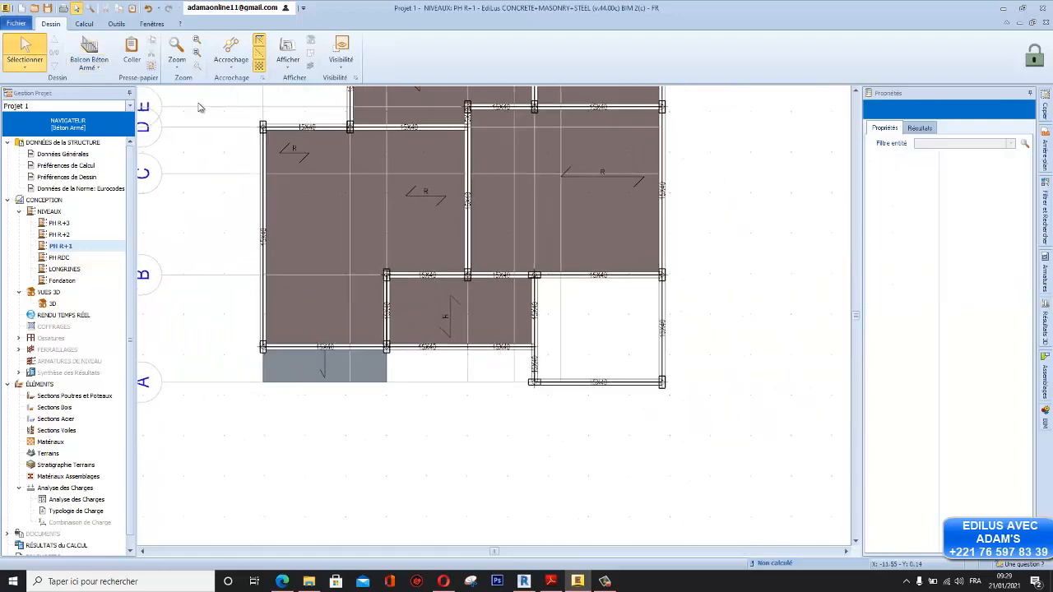
{"action": "left_click", "coordinate": [89, 51]}
{"action": "scroll", "coordinate": [473, 374], "scroll_direction": "up", "scroll_amount": 5}
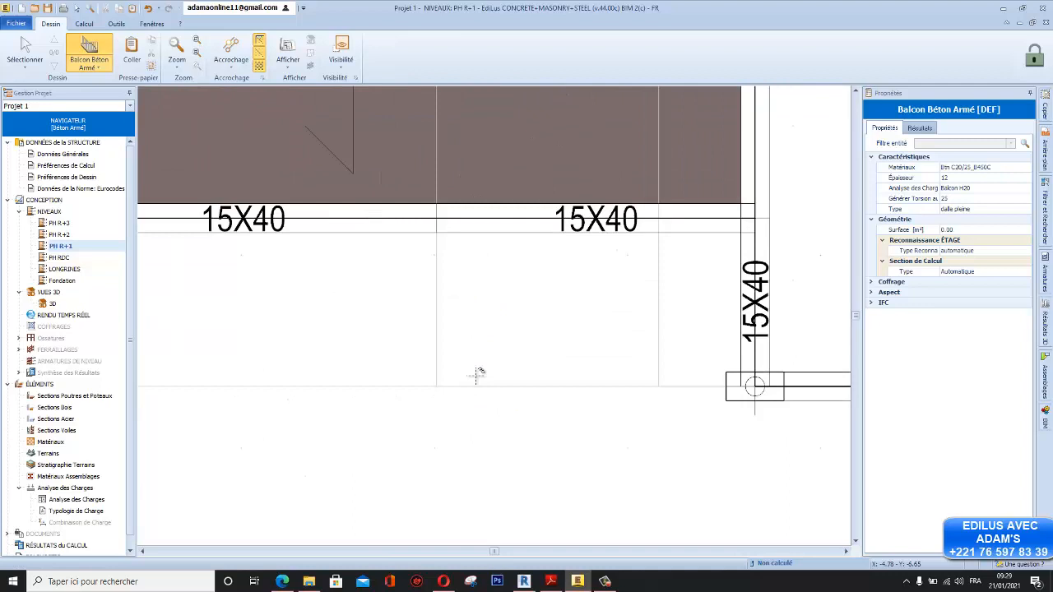
{"action": "left_click", "coordinate": [435, 233]}
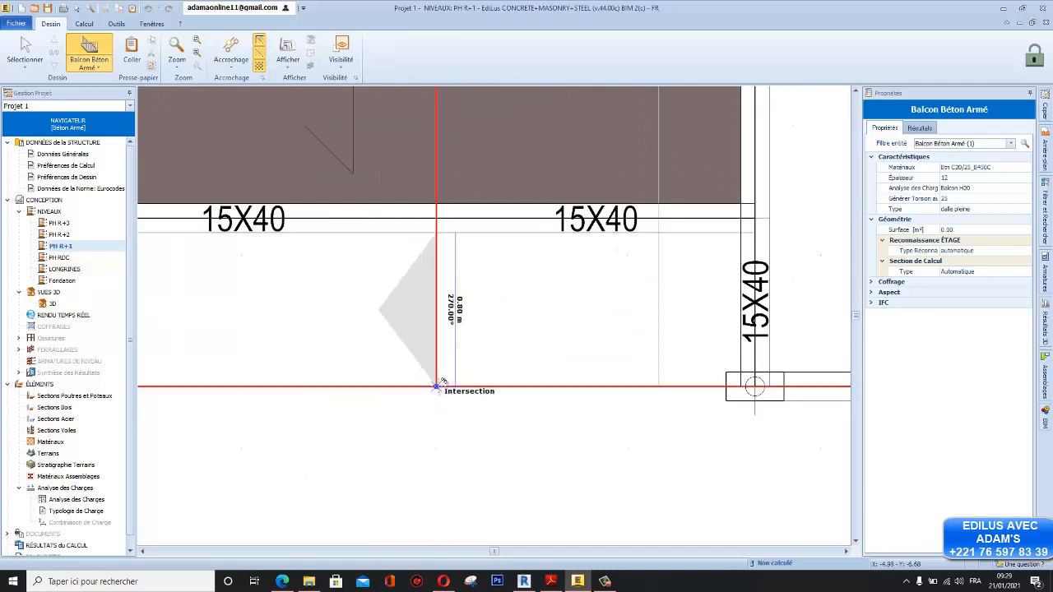
{"action": "left_click", "coordinate": [436, 386]}
{"action": "left_click", "coordinate": [724, 386]}
{"action": "right_click", "coordinate": [727, 388]}
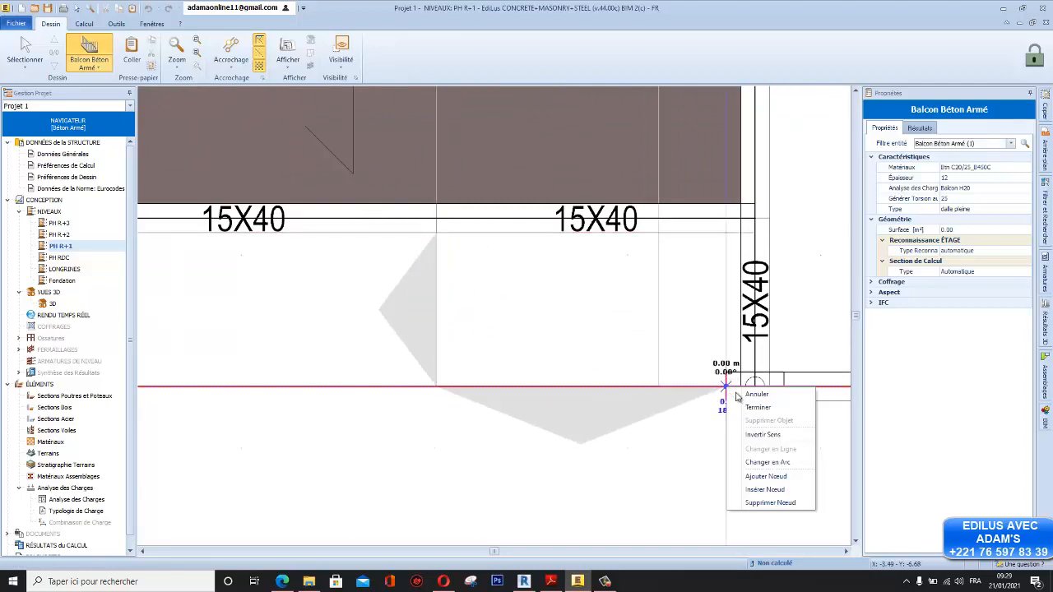
{"action": "left_click", "coordinate": [757, 407]}
{"action": "left_click", "coordinate": [587, 327]}
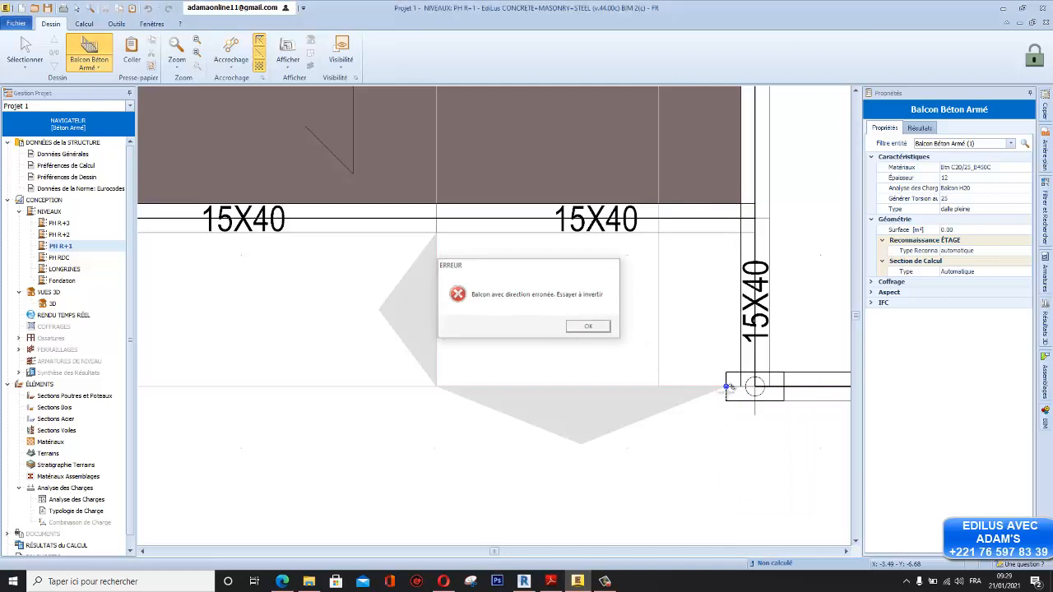
{"action": "key", "text": "Escape"}
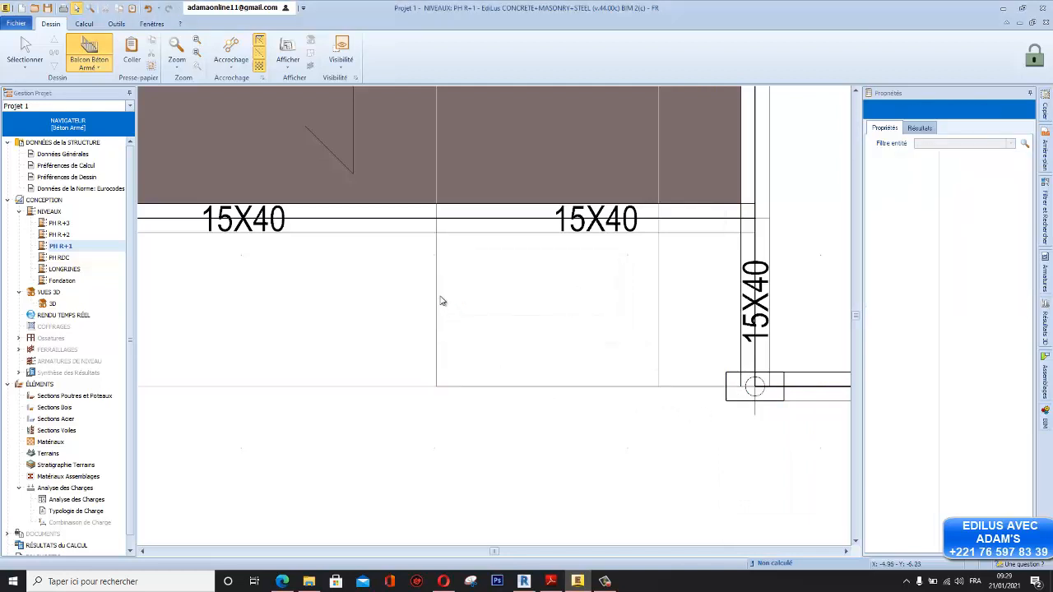
Step: Select the new balcony outline beside the staircase, invert its direction and clear the selection
{"action": "left_click", "coordinate": [437, 288]}
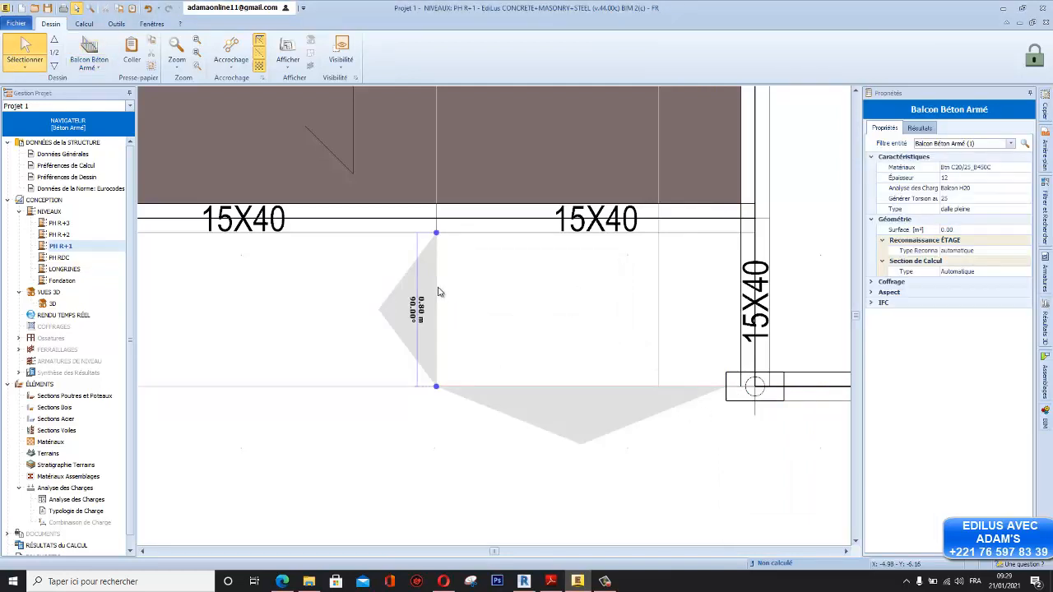
{"action": "right_click", "coordinate": [438, 292]}
{"action": "left_click", "coordinate": [564, 376]}
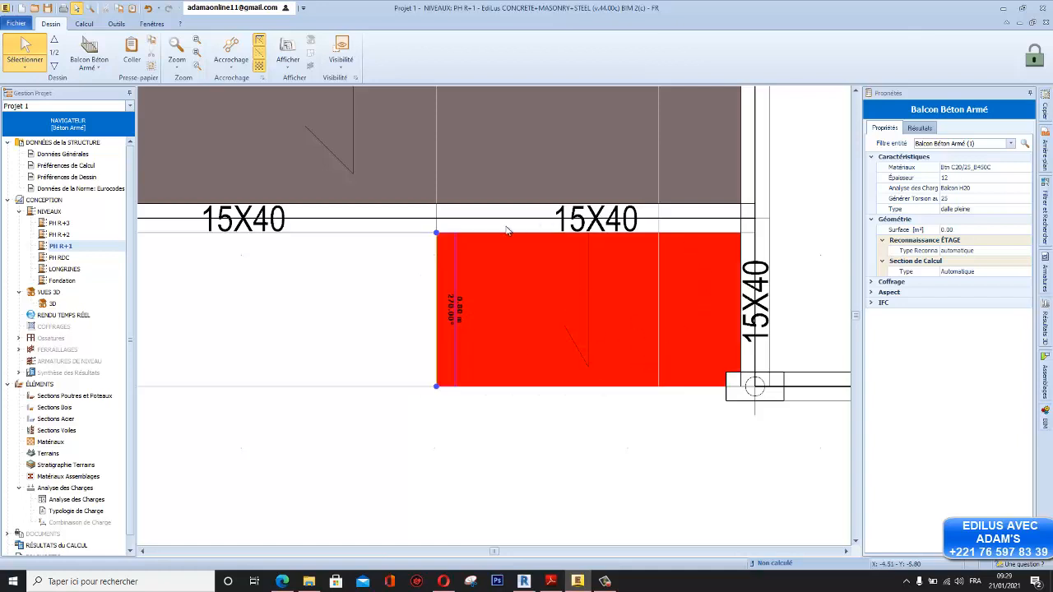
{"action": "left_click", "coordinate": [560, 424]}
{"action": "scroll", "coordinate": [559, 428], "scroll_direction": "down", "scroll_amount": 3}
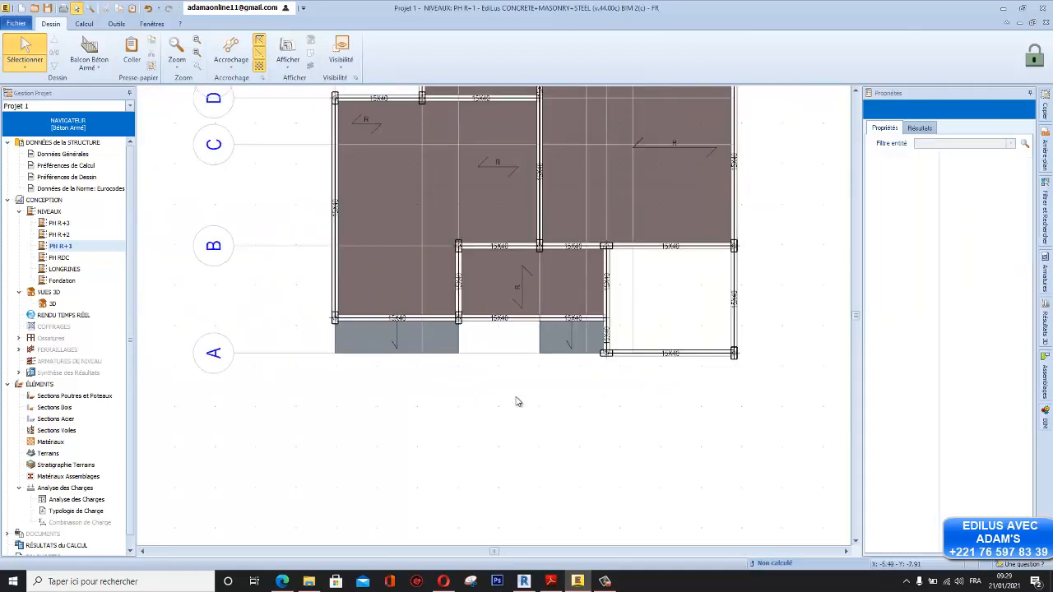
Step: Open the 3D view and examine the balconies and staircase slabs on each floor of the building
{"action": "double_click", "coordinate": [51, 304]}
{"action": "scroll", "coordinate": [411, 270], "scroll_direction": "up", "scroll_amount": 5}
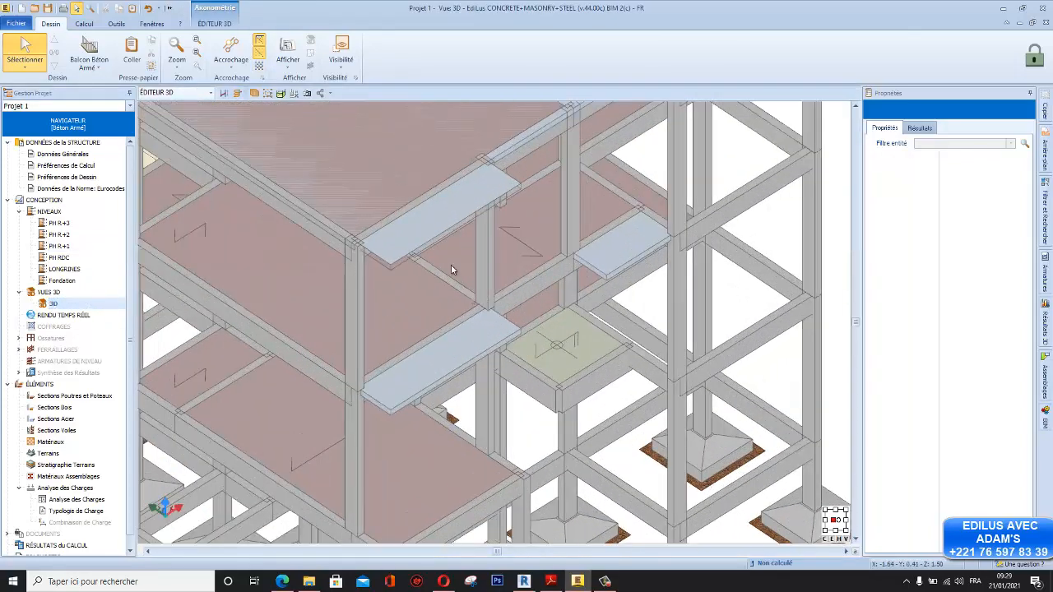
{"action": "scroll", "coordinate": [562, 318], "scroll_direction": "down", "scroll_amount": 6}
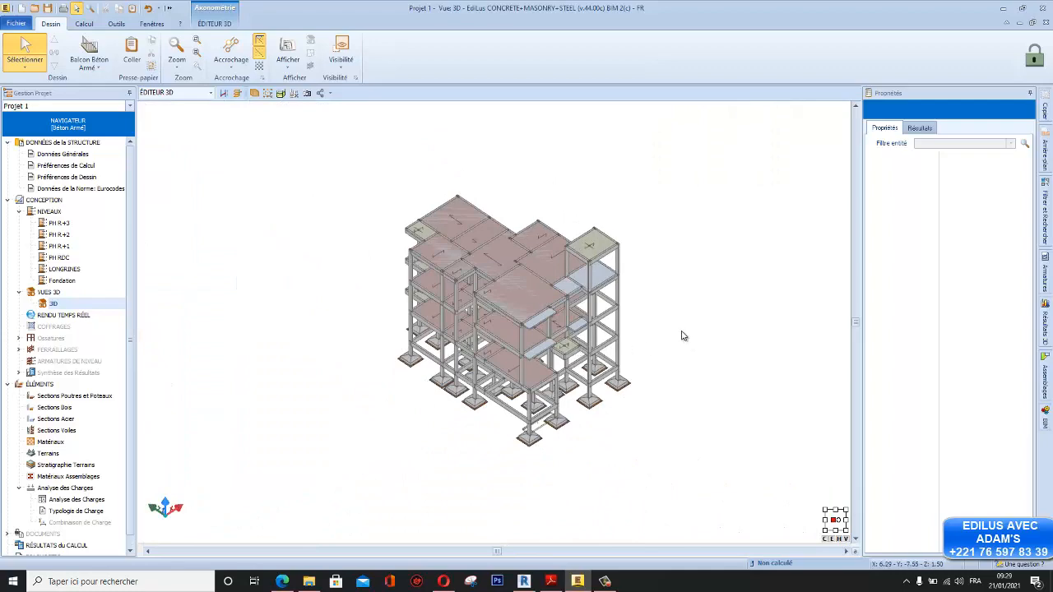
{"action": "mouse_move", "coordinate": [690, 304]}
{"action": "middle_mouse_down"}
{"action": "mouse_move", "coordinate": [679, 288]}
{"action": "mouse_move", "coordinate": [681, 298]}
{"action": "mouse_move", "coordinate": [709, 299]}
{"action": "middle_mouse_up"}
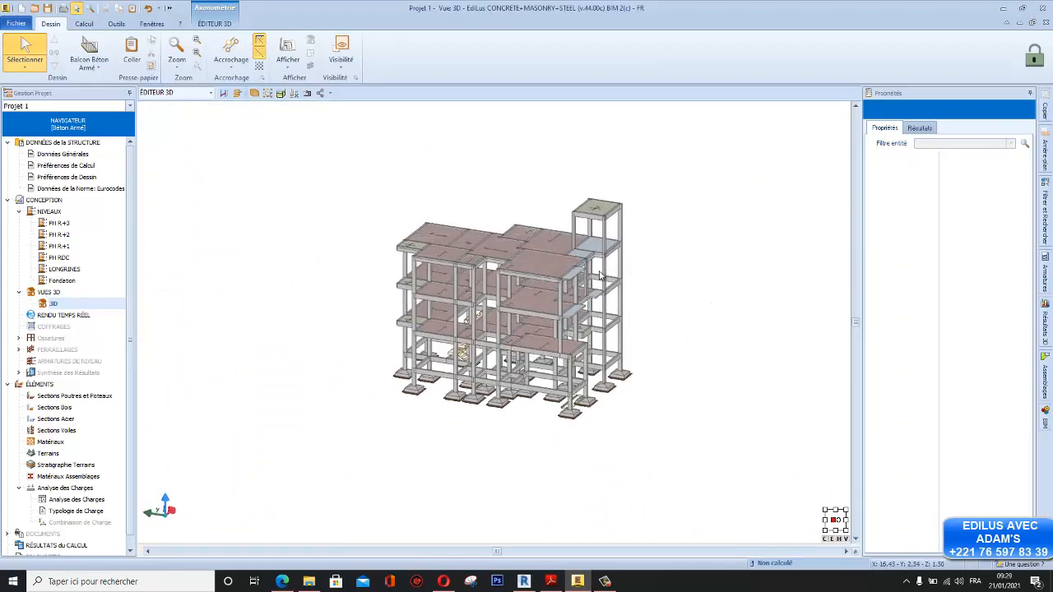
{"action": "scroll", "coordinate": [599, 276], "scroll_direction": "up", "scroll_amount": 5}
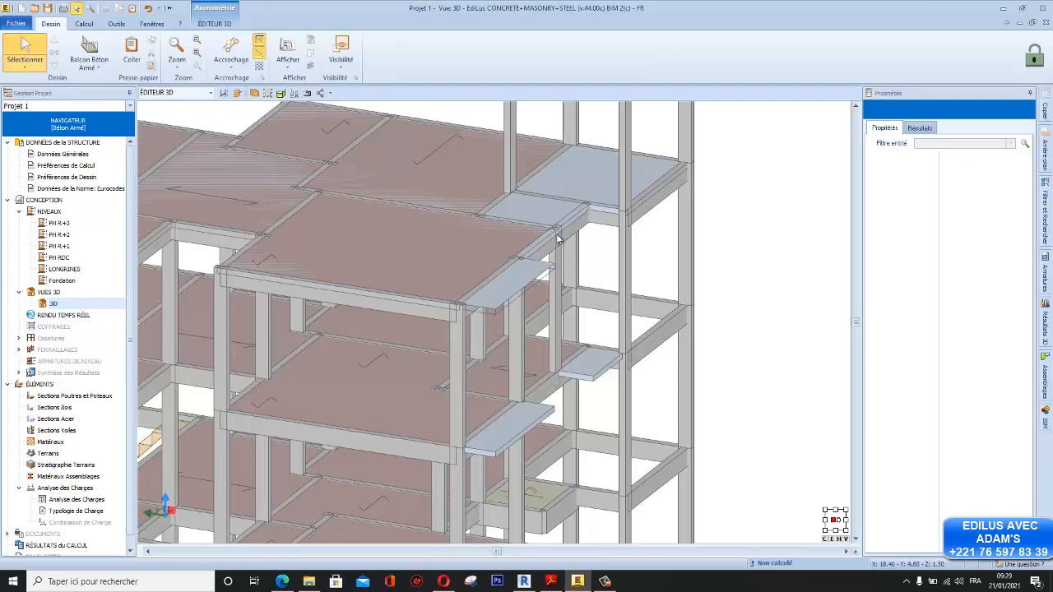
Step: Open level PH R+2 and delete the oversized balcony covering the axis A overhang and the staircase bays
{"action": "double_click", "coordinate": [60, 235]}
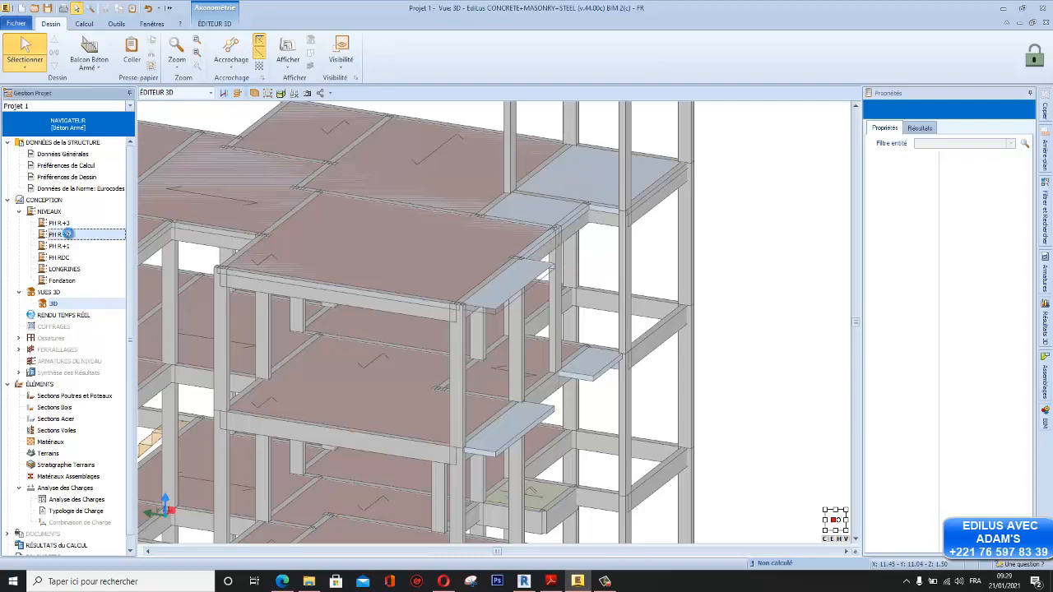
{"action": "scroll", "coordinate": [657, 401], "scroll_direction": "up", "scroll_amount": 5}
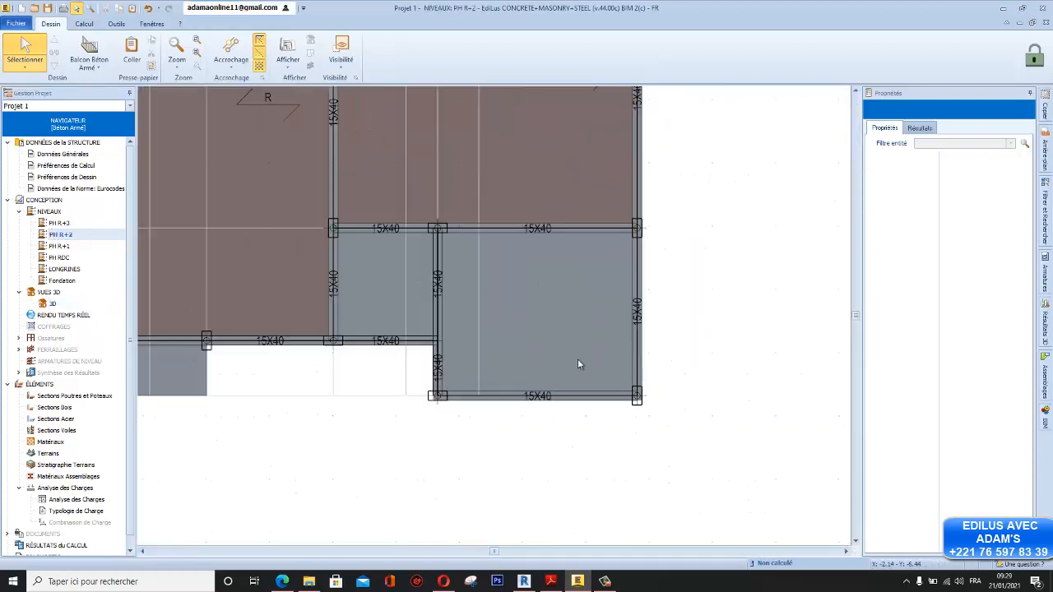
{"action": "scroll", "coordinate": [578, 362], "scroll_direction": "down", "scroll_amount": 3}
{"action": "left_click", "coordinate": [330, 389]}
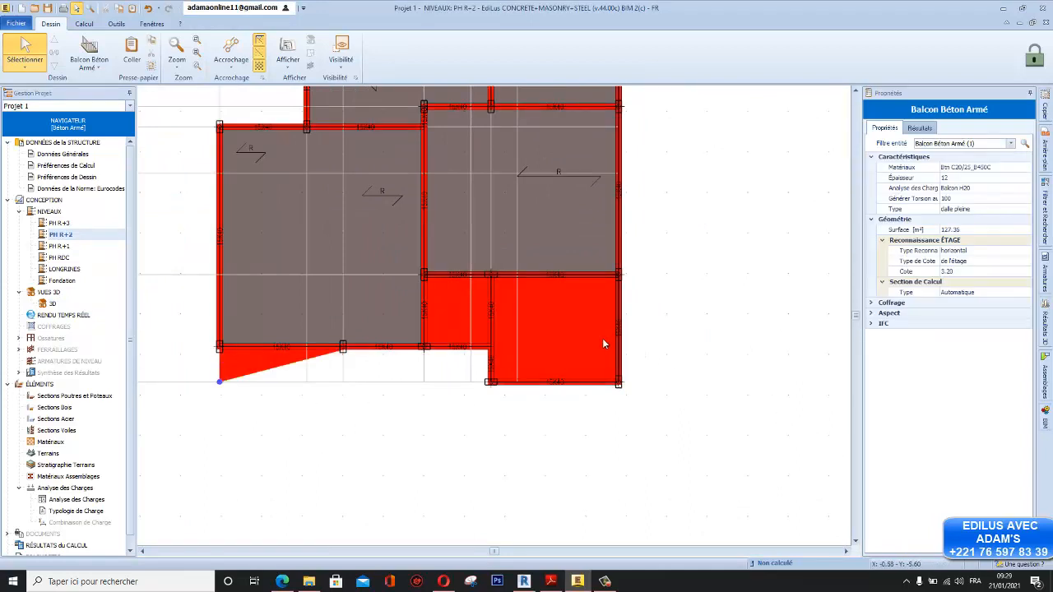
{"action": "key", "text": "Escape"}
{"action": "scroll", "coordinate": [595, 358], "scroll_direction": "down", "scroll_amount": 2}
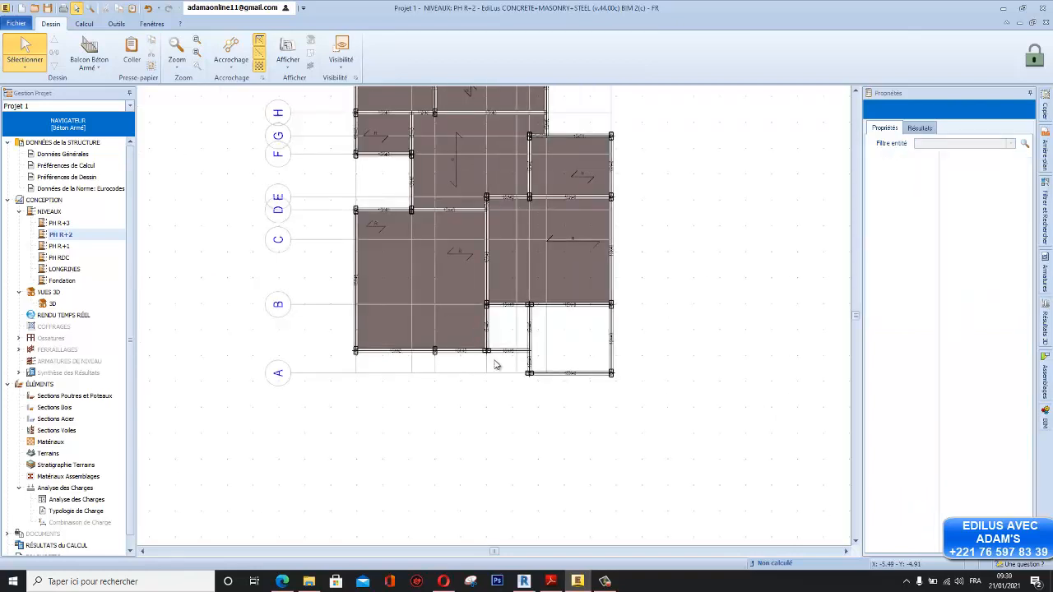
Step: Compare PH R+2 with PH R+1, delete the intermediate column on PH R+2's front 15X40 beam and check the beam
{"action": "double_click", "coordinate": [62, 247]}
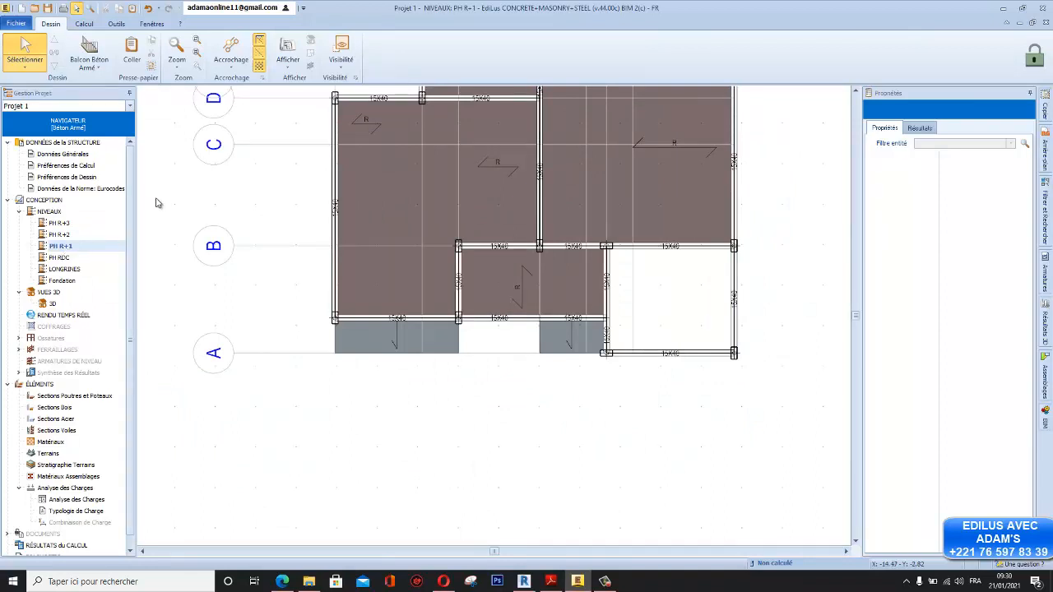
{"action": "double_click", "coordinate": [62, 235]}
{"action": "scroll", "coordinate": [506, 348], "scroll_direction": "up", "scroll_amount": 3}
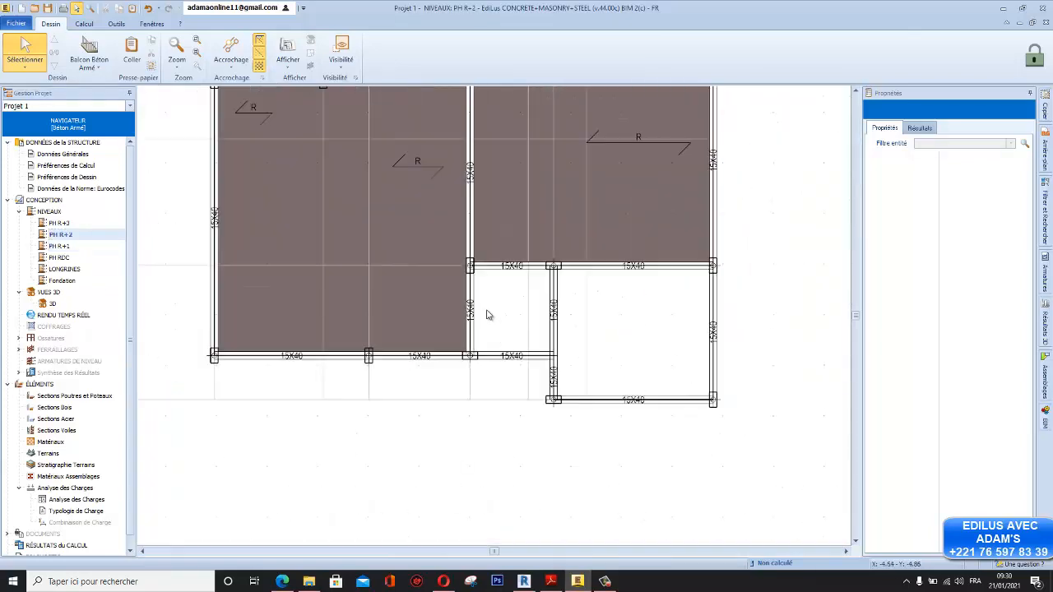
{"action": "scroll", "coordinate": [487, 313], "scroll_direction": "down", "scroll_amount": 2}
{"action": "scroll", "coordinate": [435, 333], "scroll_direction": "up", "scroll_amount": 2}
{"action": "scroll", "coordinate": [428, 338], "scroll_direction": "up", "scroll_amount": 2}
{"action": "scroll", "coordinate": [541, 346], "scroll_direction": "down", "scroll_amount": 1}
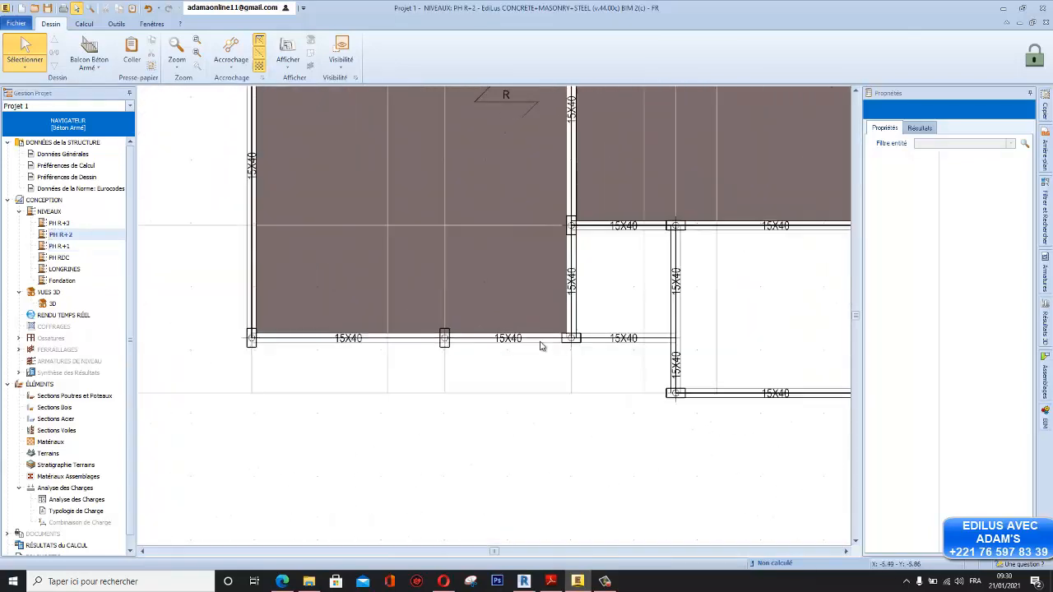
{"action": "scroll", "coordinate": [434, 344], "scroll_direction": "up", "scroll_amount": 3}
{"action": "left_click", "coordinate": [468, 360]}
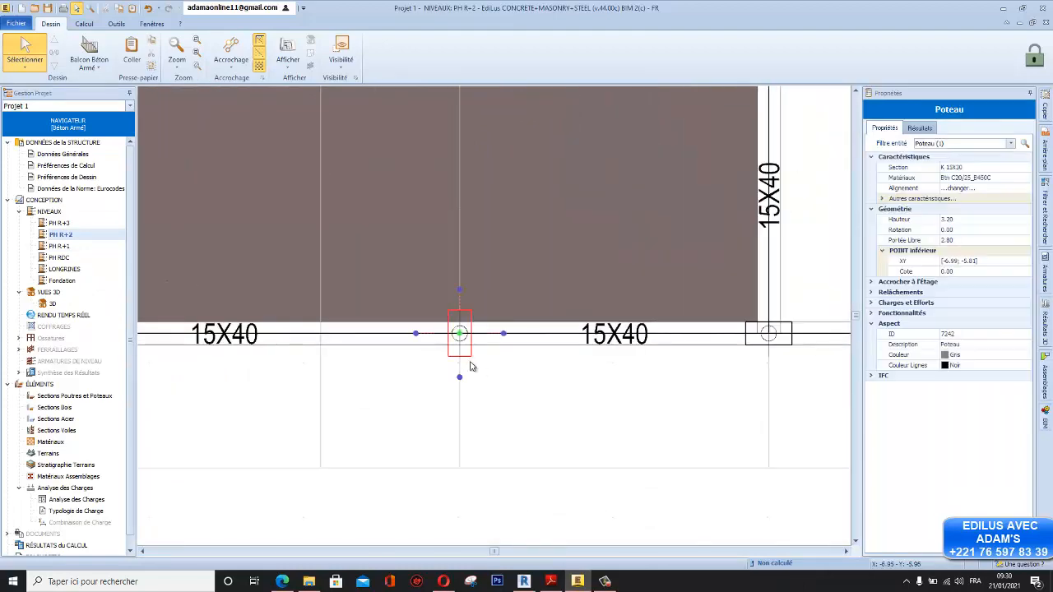
{"action": "key", "text": "Delete"}
{"action": "scroll", "coordinate": [490, 386], "scroll_direction": "down", "scroll_amount": 4}
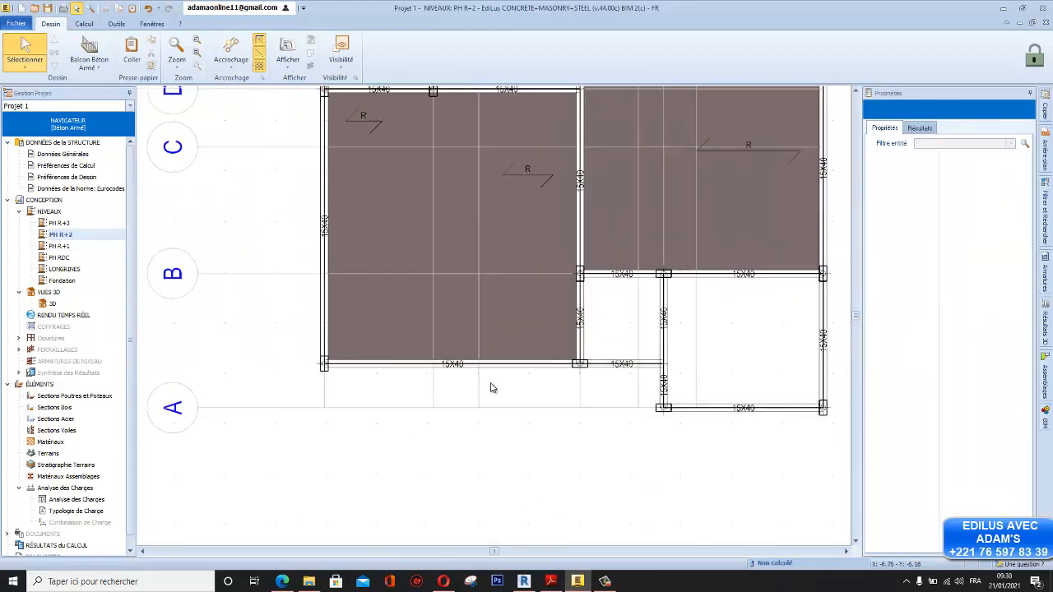
{"action": "left_click", "coordinate": [501, 365]}
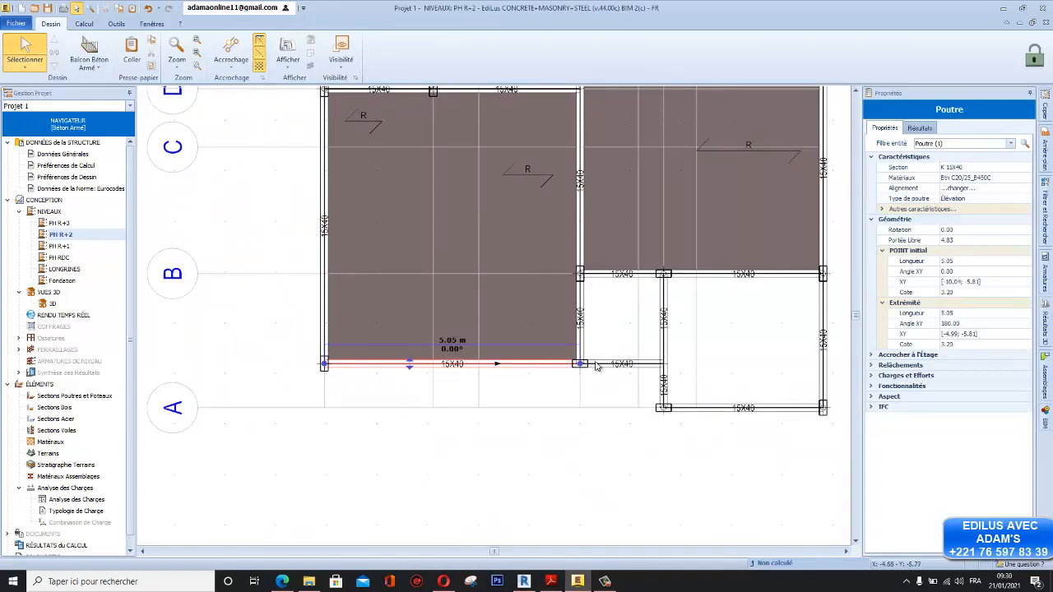
{"action": "left_click", "coordinate": [525, 425]}
Step: Open etage 2.pdf from the GRTC folder and examine the balcony, void and staircase layout along axis A
{"action": "mouse_move", "coordinate": [550, 581]}
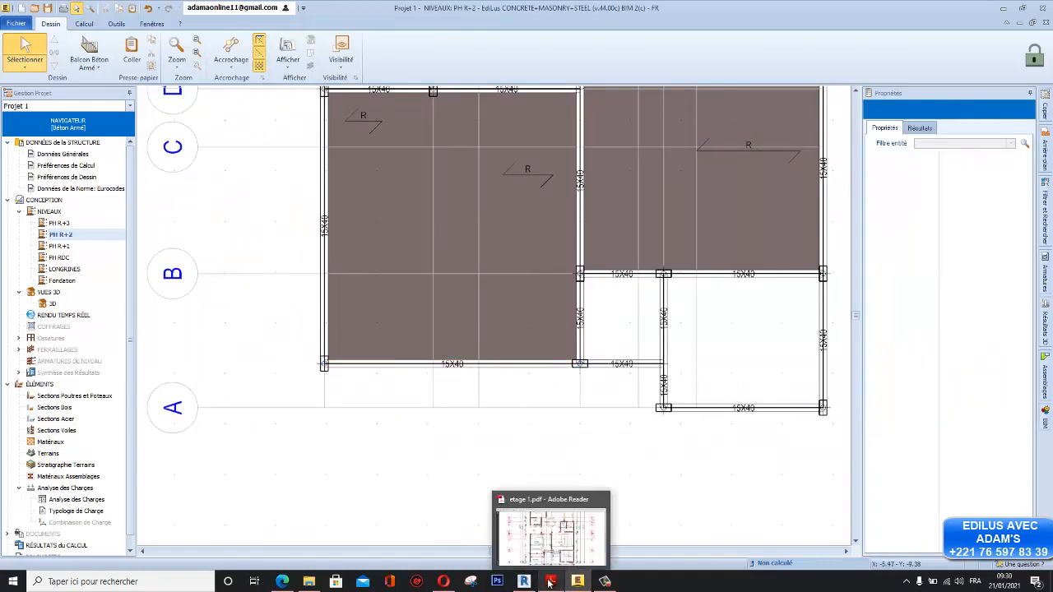
{"action": "left_click", "coordinate": [308, 582]}
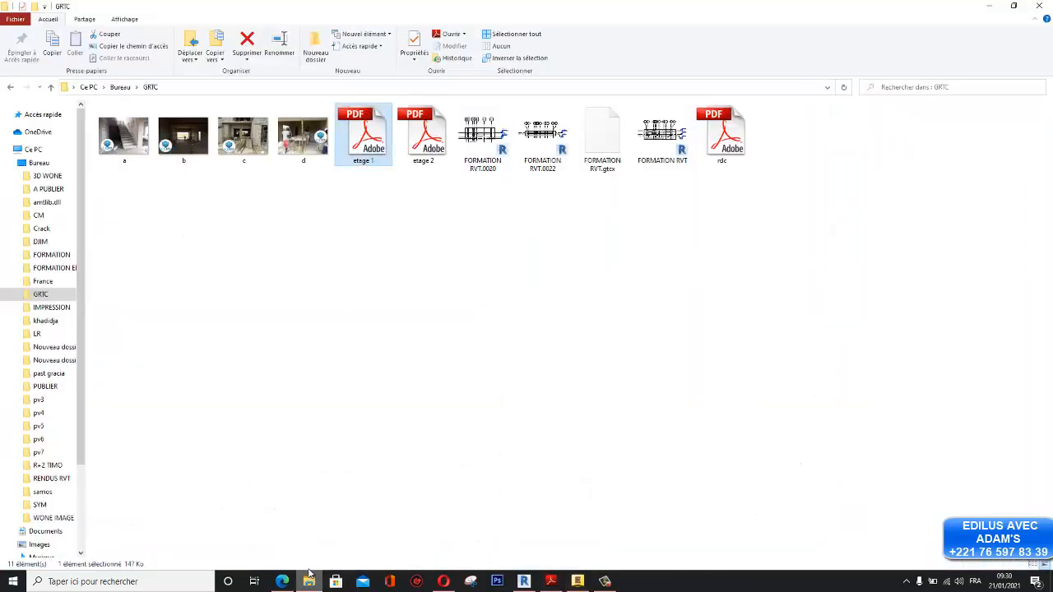
{"action": "double_click", "coordinate": [423, 140]}
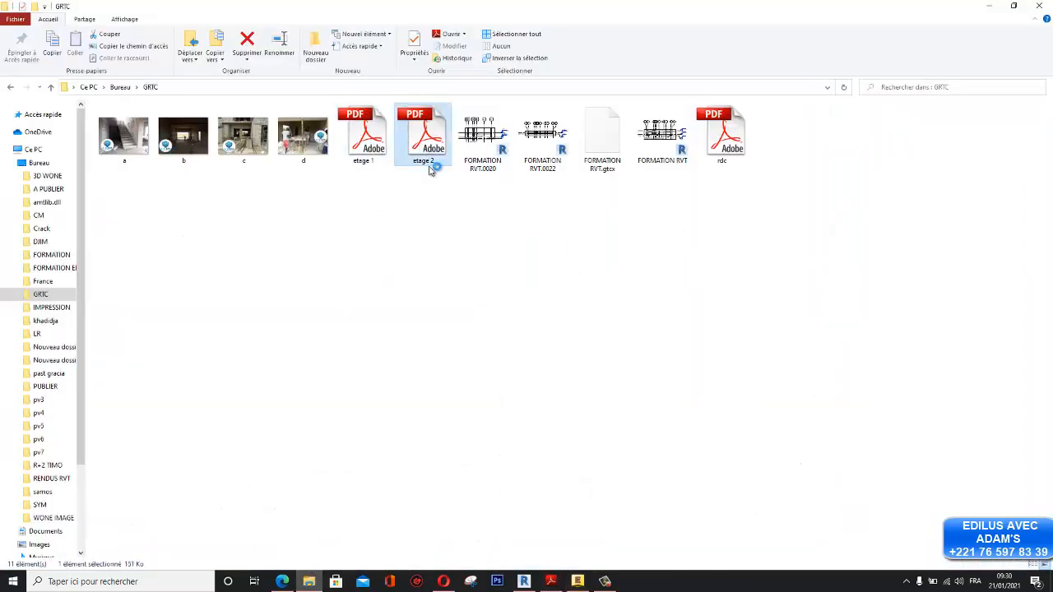
{"action": "scroll", "coordinate": [403, 255], "scroll_direction": "down", "scroll_amount": 6}
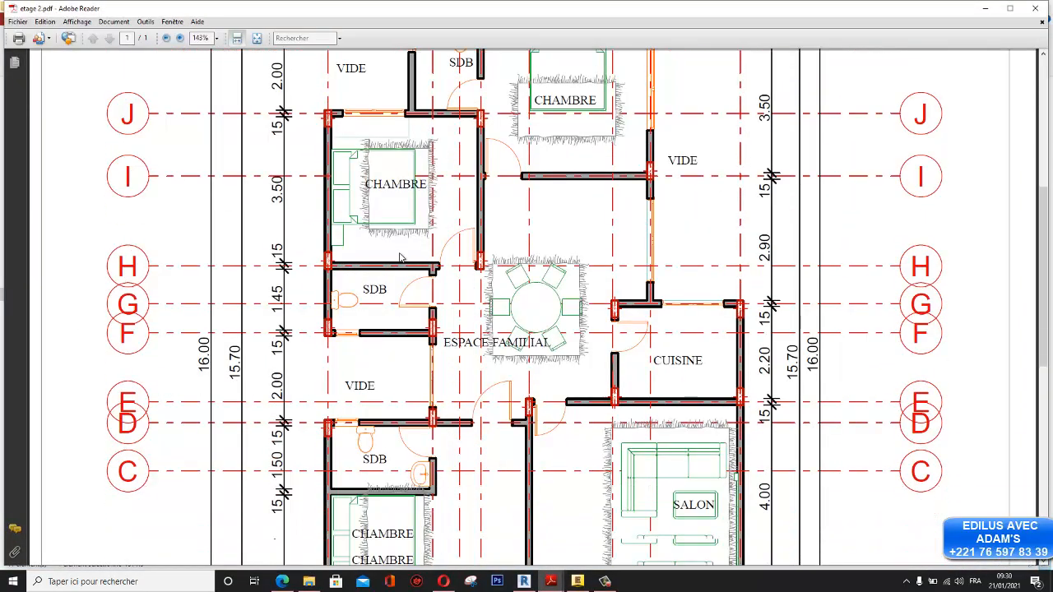
{"action": "scroll", "coordinate": [403, 254], "scroll_direction": "up", "scroll_amount": 1}
{"action": "scroll", "coordinate": [986, 248], "scroll_direction": "down", "scroll_amount": 2}
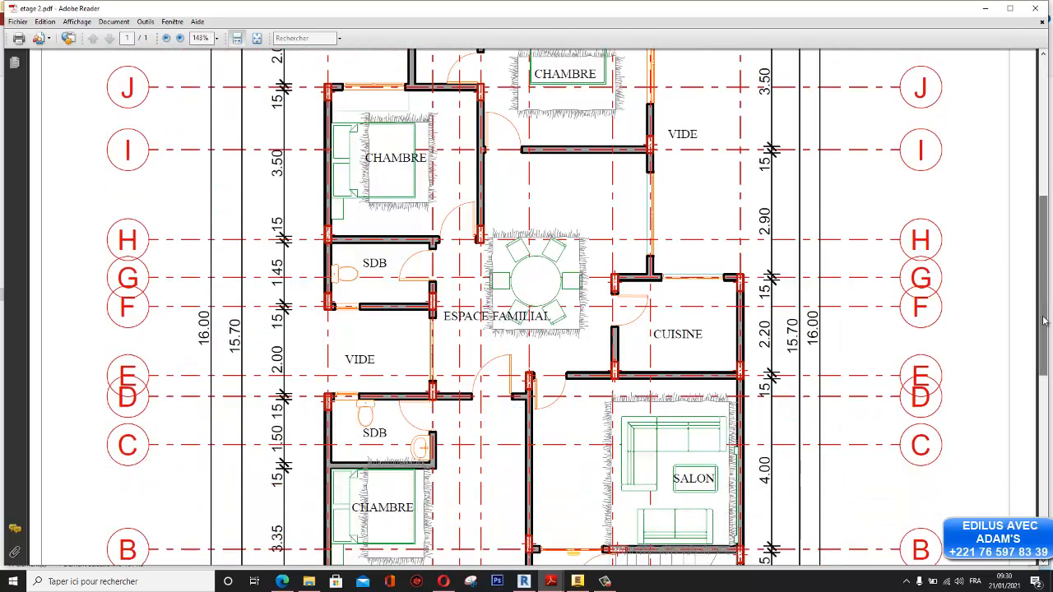
{"action": "left_click_drag", "start_coordinate": [1044, 263], "coordinate": [1044, 446]}
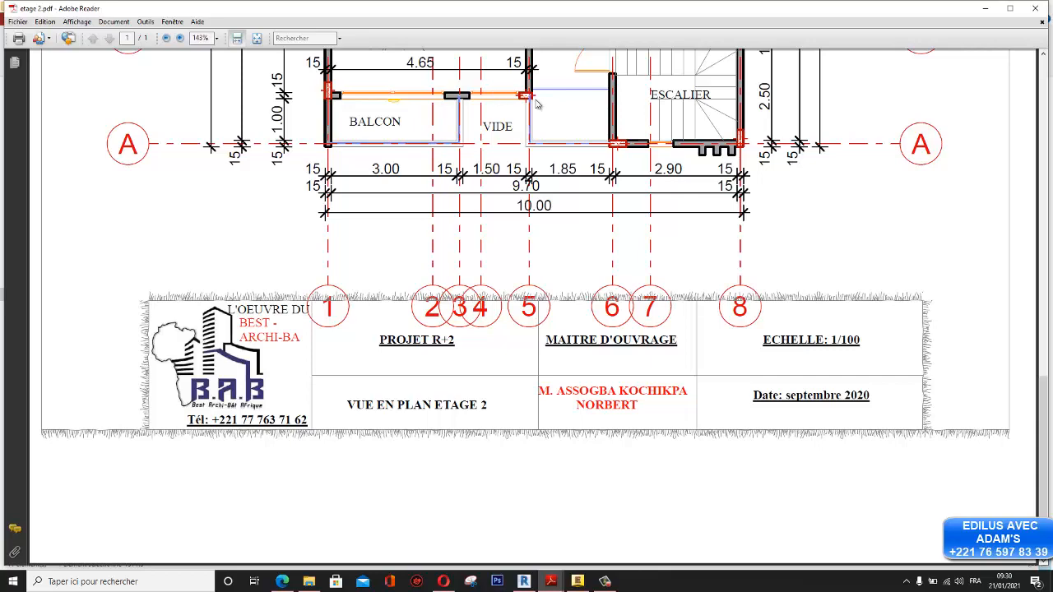
Step: Compare the PH R+2 overhang in EdiLus with the balcony and void on the etage 2 plan
{"action": "left_click", "coordinate": [577, 581]}
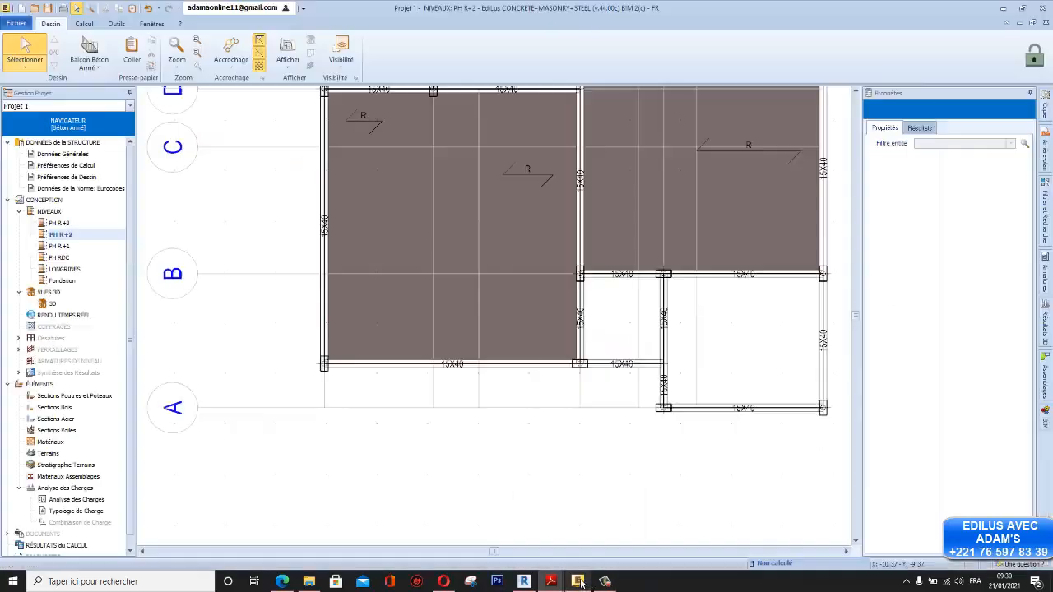
{"action": "scroll", "coordinate": [564, 367], "scroll_direction": "down", "scroll_amount": 2}
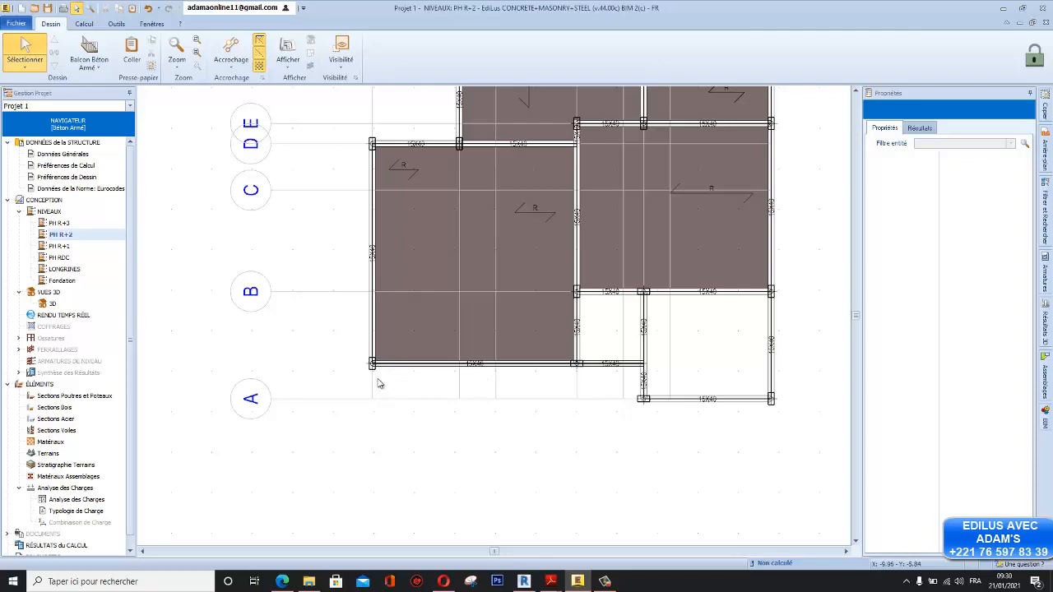
{"action": "mouse_move", "coordinate": [550, 580]}
{"action": "left_click", "coordinate": [603, 551]}
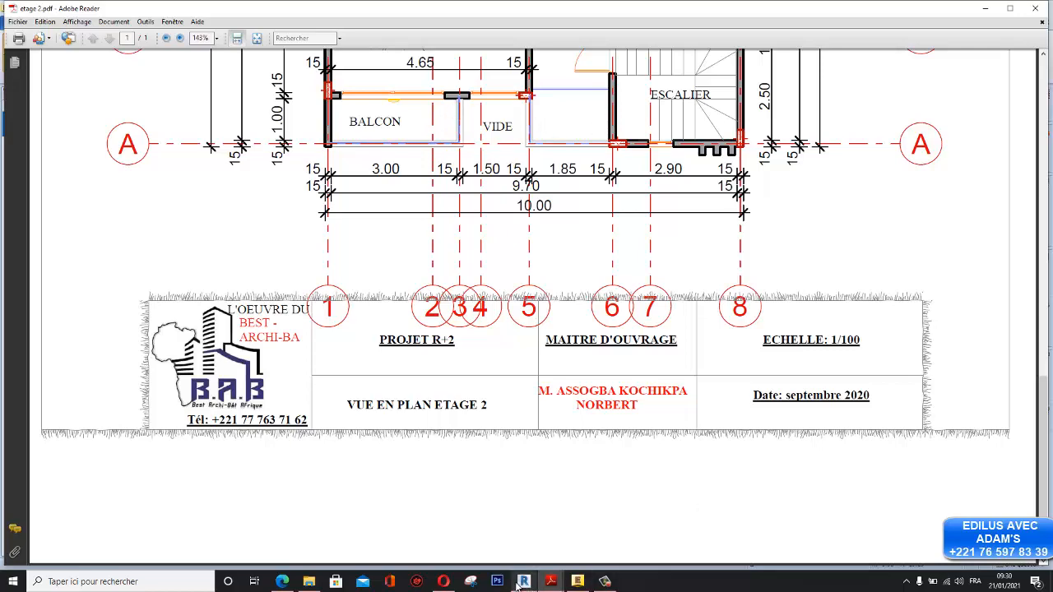
{"action": "left_click", "coordinate": [511, 522]}
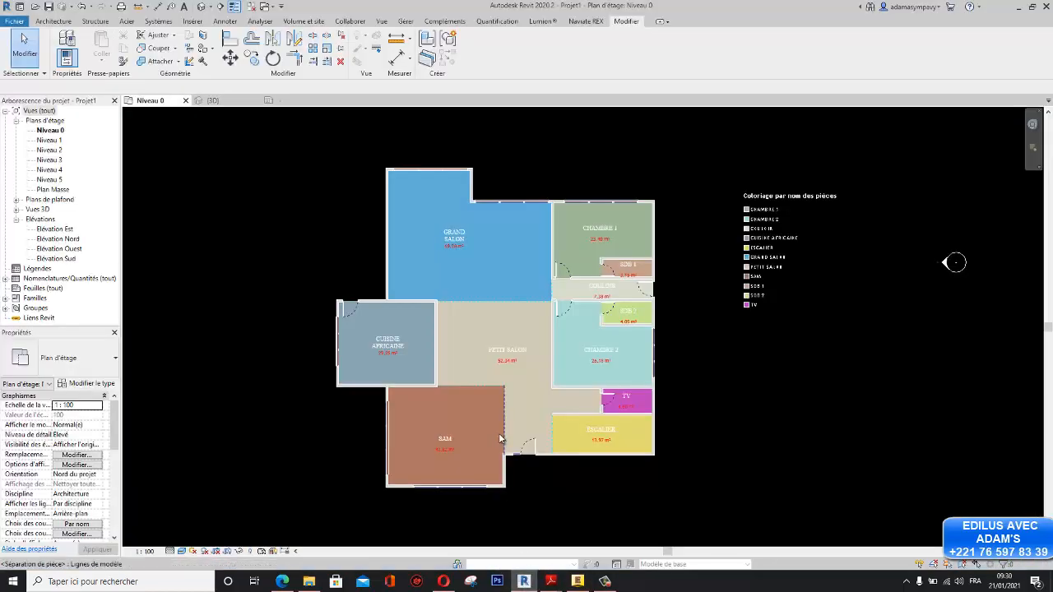
Step: Switch to EdiLus and delete the 1.65 m 15X40 front beam linking the slab's corner column to the staircase beam on PH R+2
{"action": "left_click", "coordinate": [577, 580]}
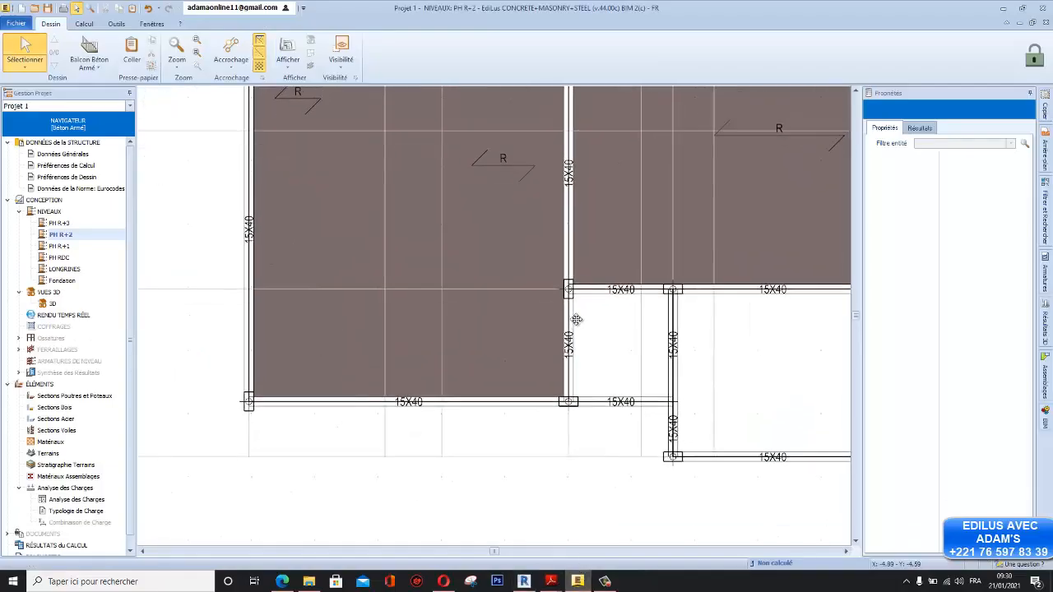
{"action": "left_click", "coordinate": [655, 400]}
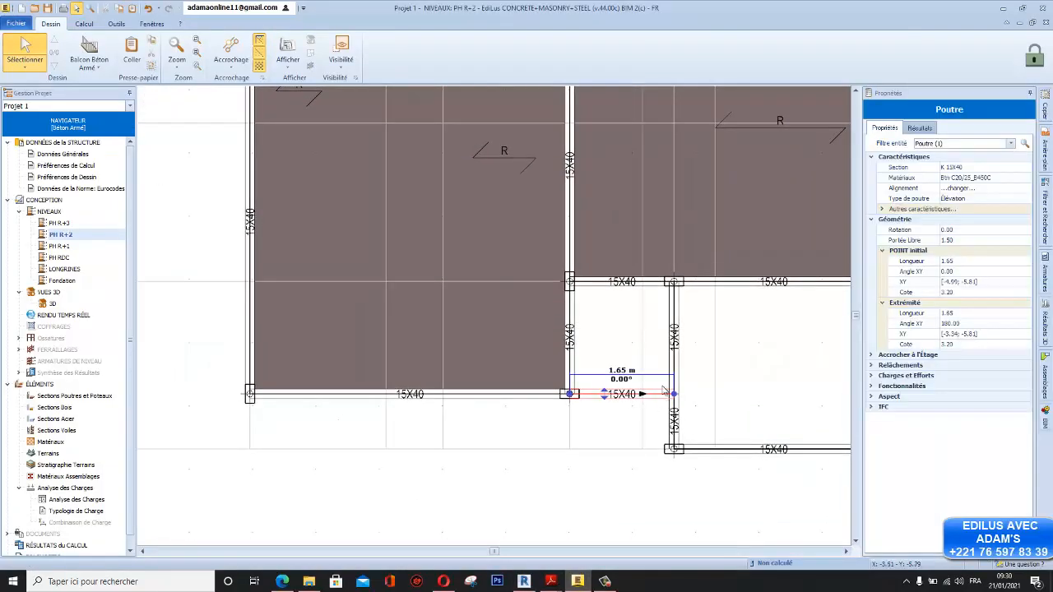
{"action": "key", "text": "Delete"}
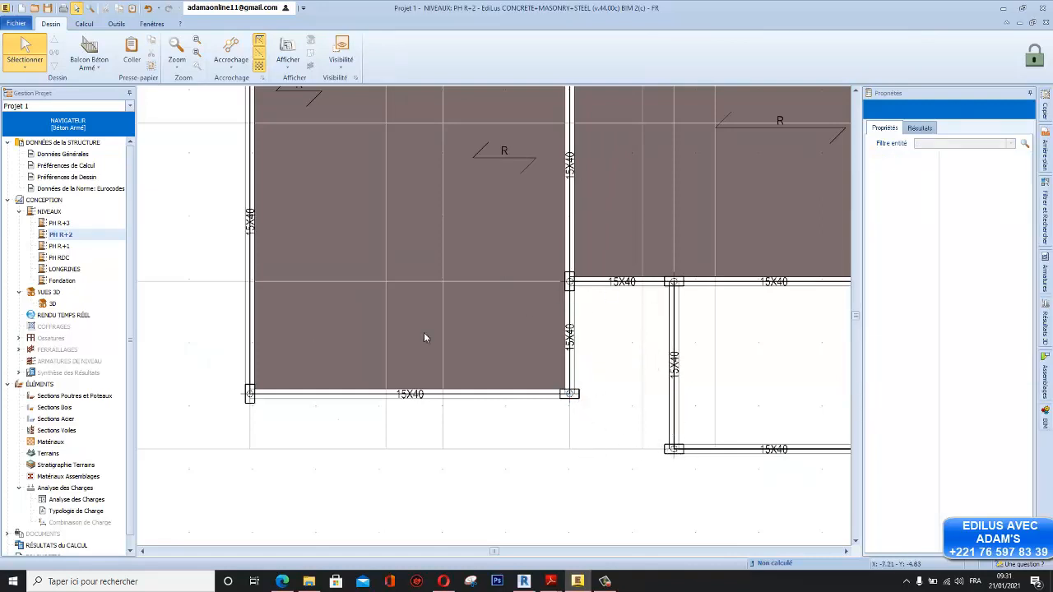
Step: Draw a reinforced-concrete balcony about 3 m wide and 0.7 m deep from the front 15X40 beam's outer face out to axis A
{"action": "left_click", "coordinate": [89, 51]}
{"action": "scroll", "coordinate": [251, 420], "scroll_direction": "up", "scroll_amount": 2}
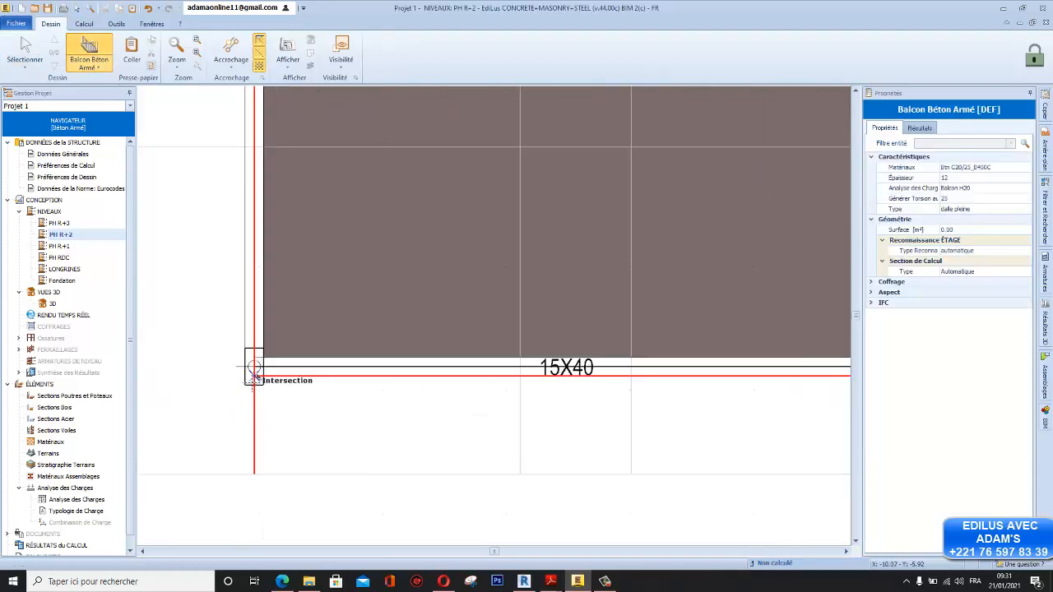
{"action": "left_click", "coordinate": [254, 383]}
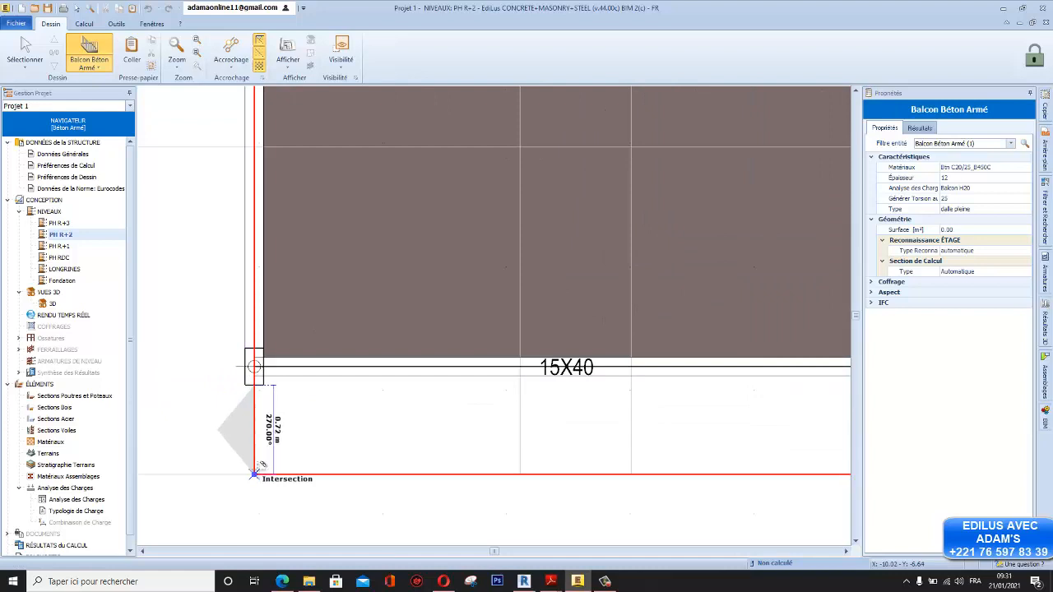
{"action": "left_click", "coordinate": [254, 474]}
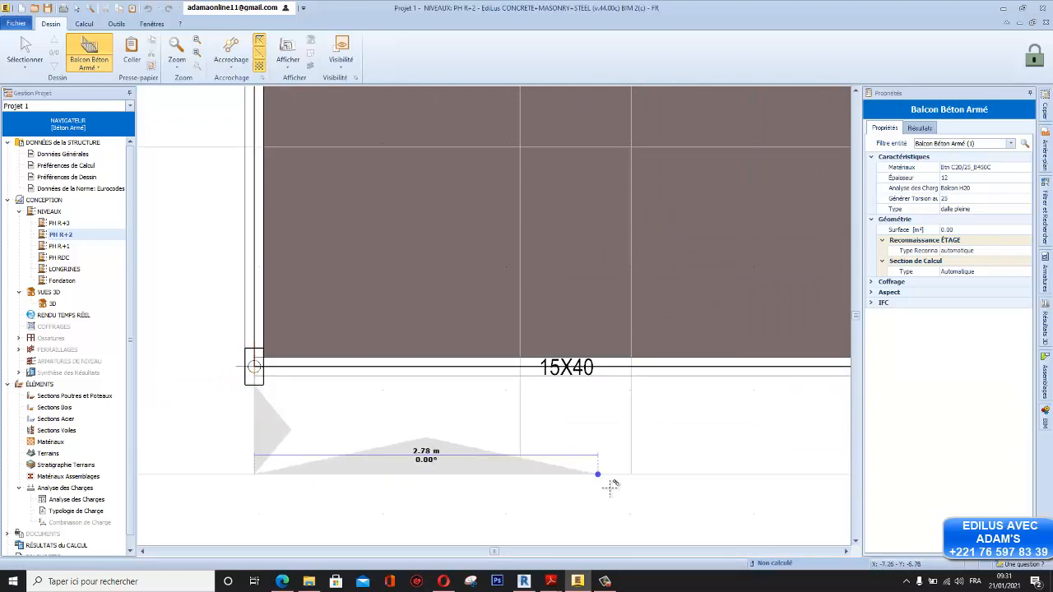
{"action": "left_click", "coordinate": [631, 473]}
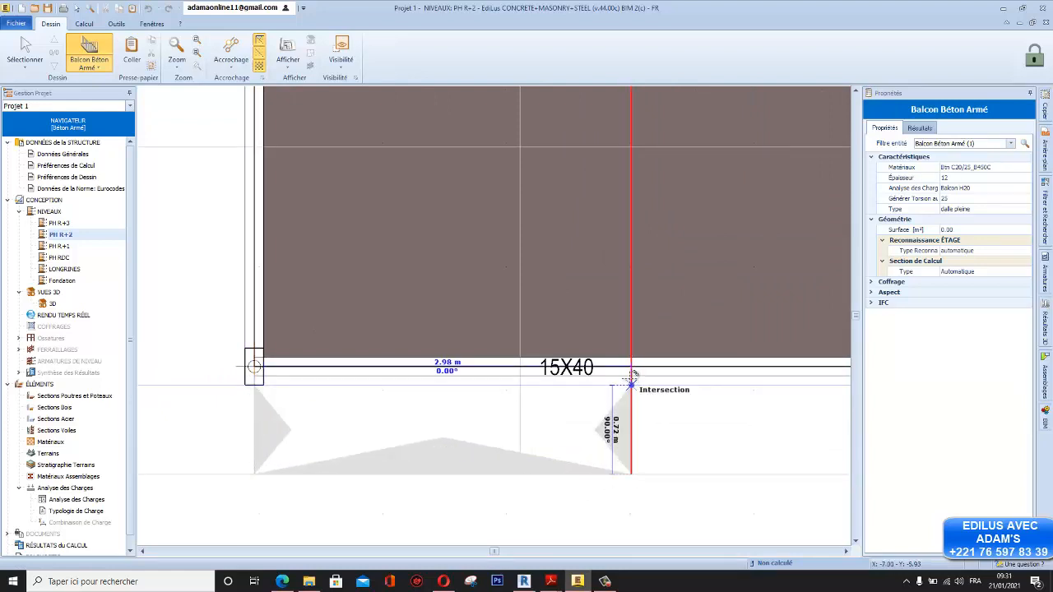
{"action": "left_click", "coordinate": [631, 376]}
{"action": "right_click", "coordinate": [630, 375]}
{"action": "left_click", "coordinate": [658, 396]}
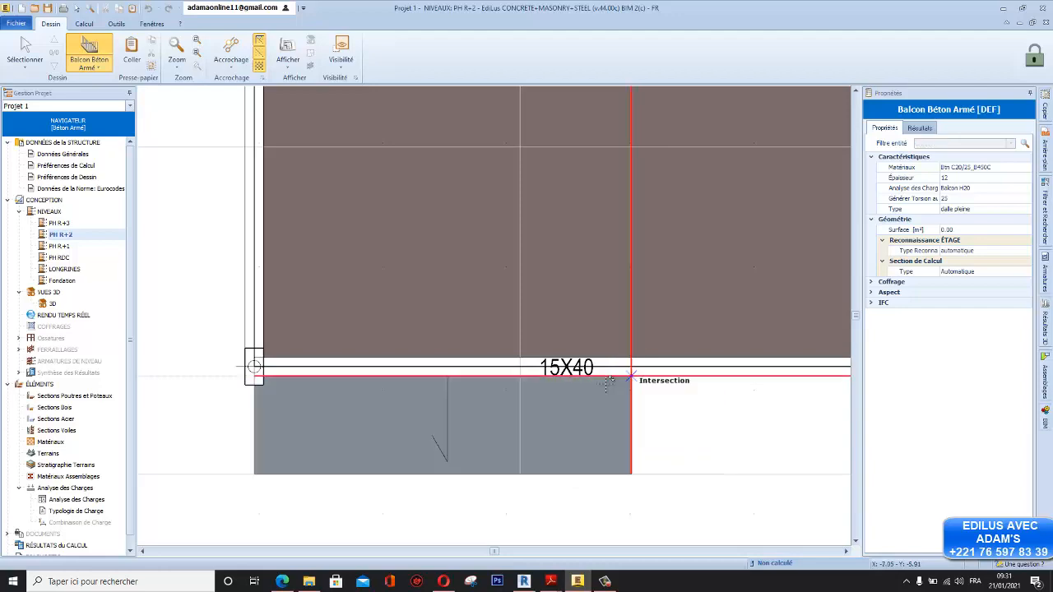
Step: Try to draw a balcony from the slab's corner column centre out to axis A and about 1.58 m along it to the staircase column
{"action": "scroll", "coordinate": [426, 391], "scroll_direction": "down", "scroll_amount": 5}
{"action": "scroll", "coordinate": [425, 390], "scroll_direction": "up", "scroll_amount": 5}
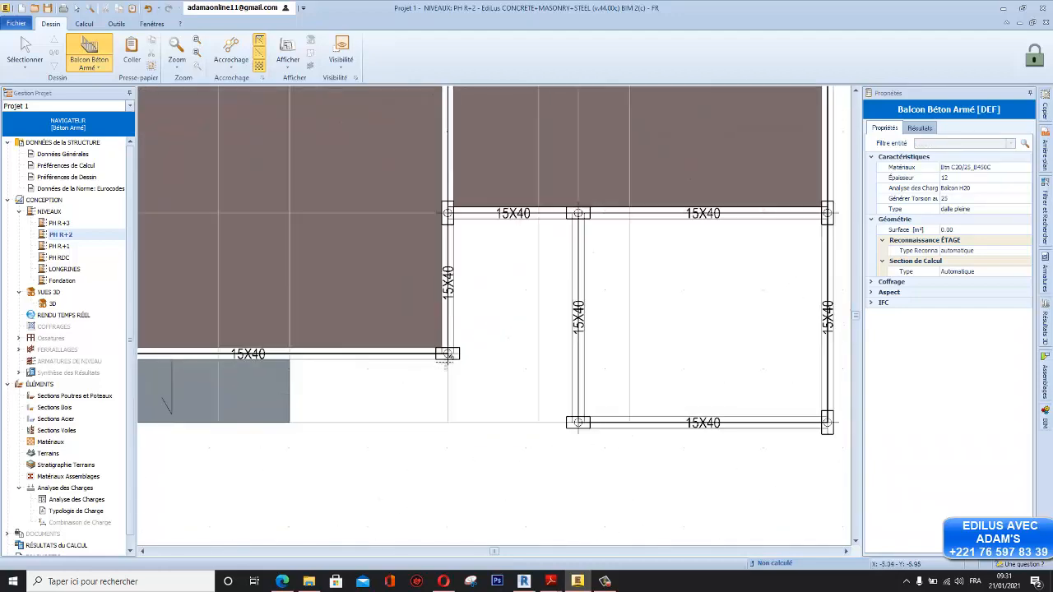
{"action": "left_click", "coordinate": [449, 355]}
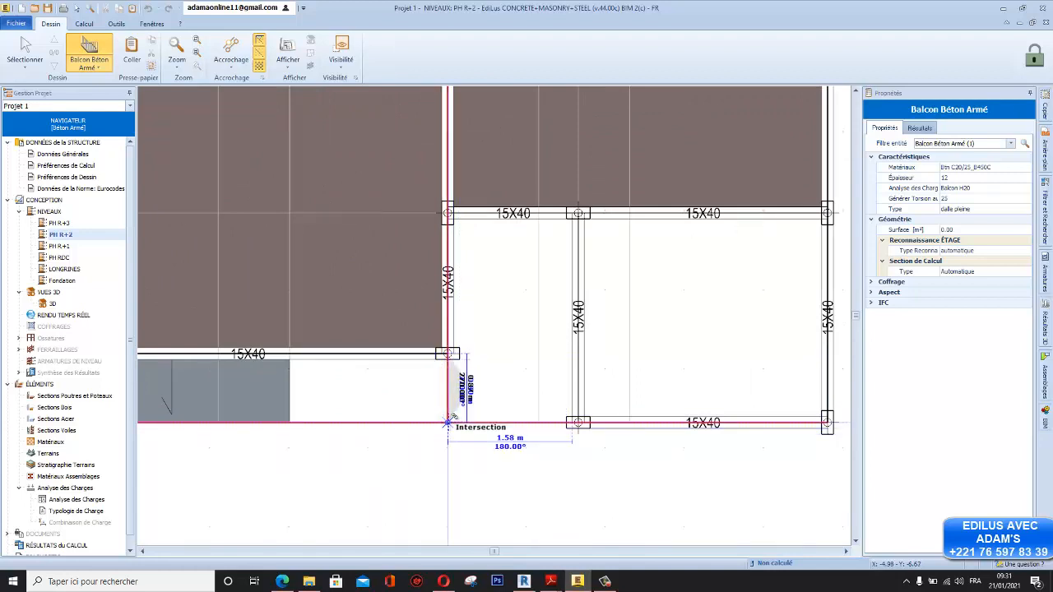
{"action": "left_click", "coordinate": [448, 423]}
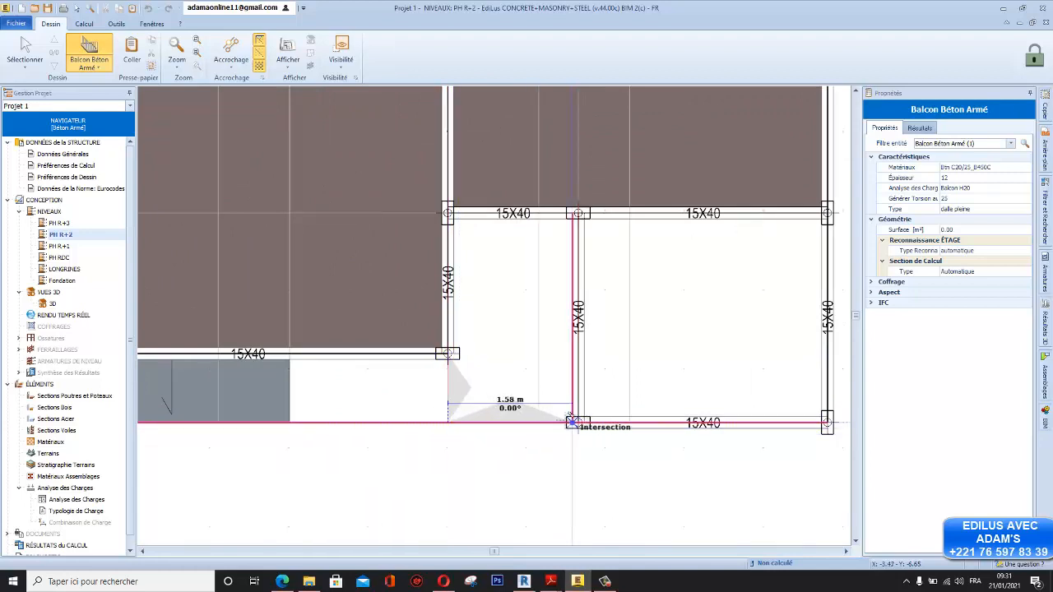
{"action": "left_click", "coordinate": [573, 422]}
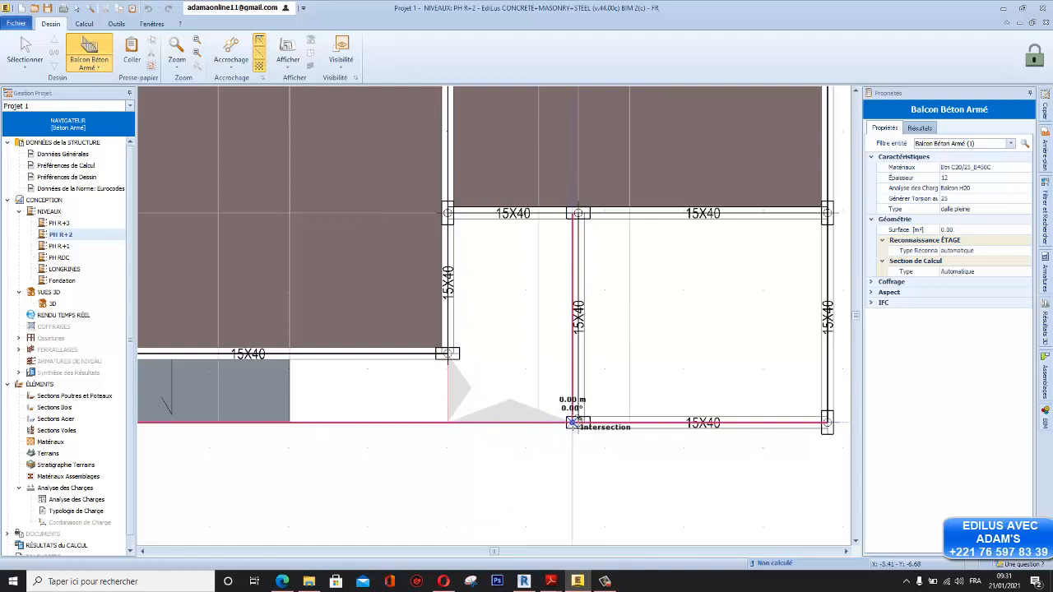
{"action": "right_click", "coordinate": [573, 423]}
{"action": "left_click", "coordinate": [596, 442]}
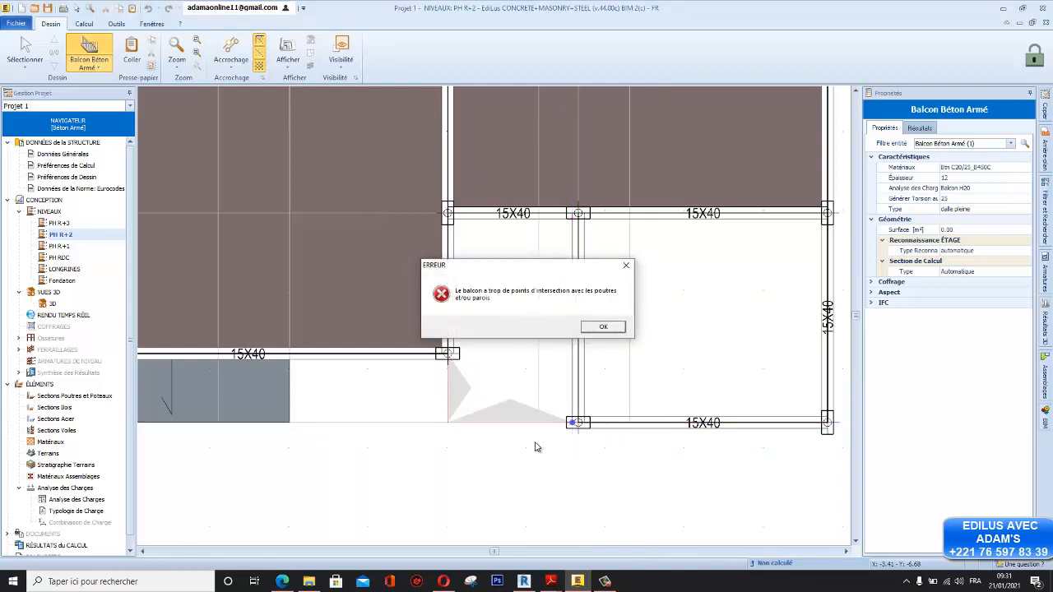
{"action": "left_click", "coordinate": [603, 328]}
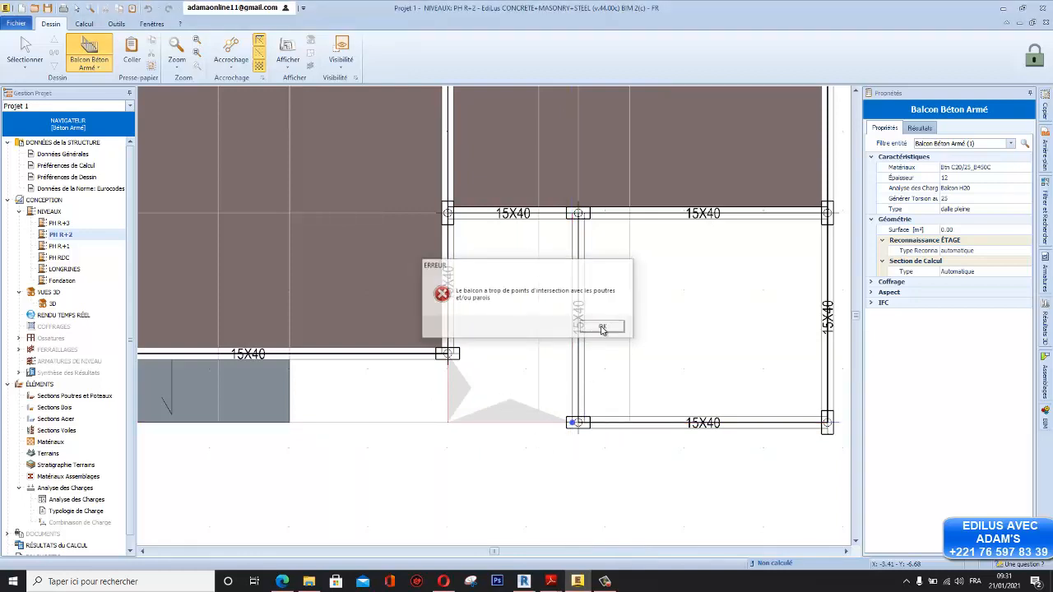
Step: Draw the balcony beside the staircase from the corner column's outer face out to axis A and 1.50 m along it to the staircase column
{"action": "scroll", "coordinate": [430, 367], "scroll_direction": "up", "scroll_amount": 3}
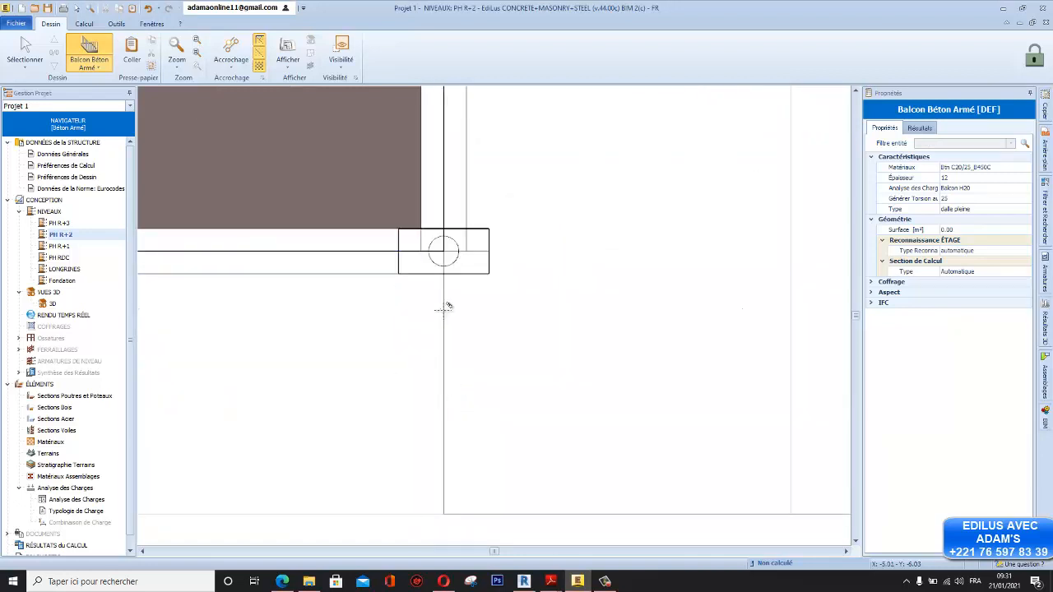
{"action": "scroll", "coordinate": [448, 269], "scroll_direction": "down", "scroll_amount": 3}
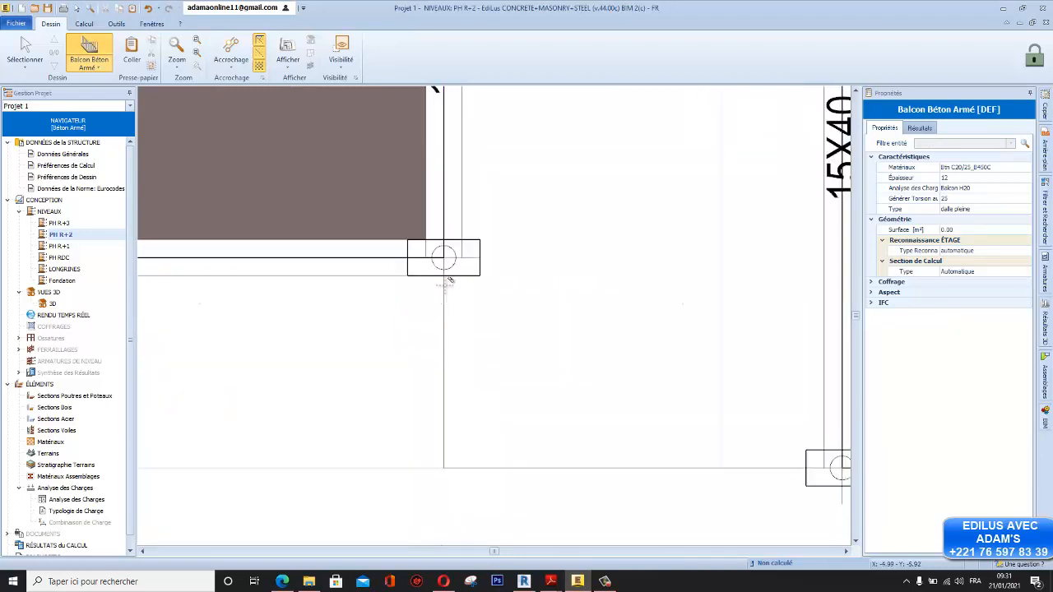
{"action": "scroll", "coordinate": [453, 278], "scroll_direction": "down", "scroll_amount": 2}
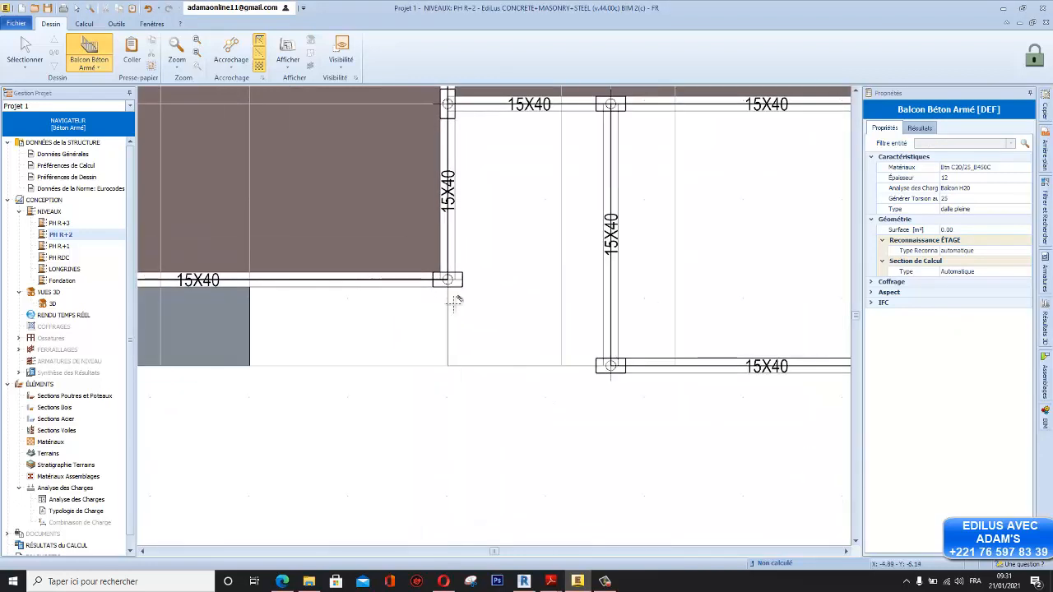
{"action": "scroll", "coordinate": [448, 277], "scroll_direction": "up", "scroll_amount": 5}
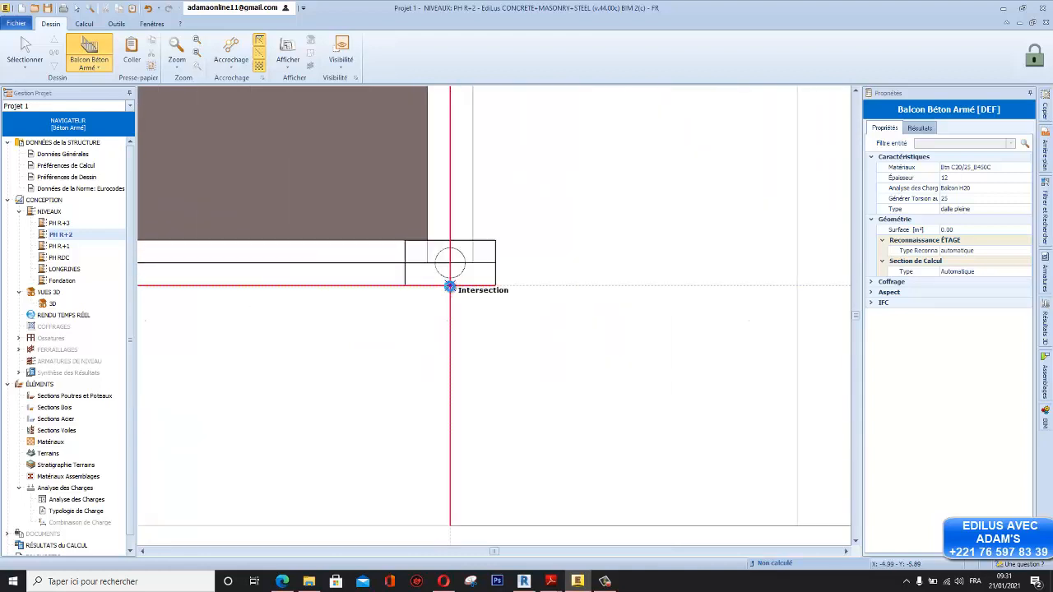
{"action": "left_click", "coordinate": [453, 286]}
{"action": "scroll", "coordinate": [464, 329], "scroll_direction": "down", "scroll_amount": 2}
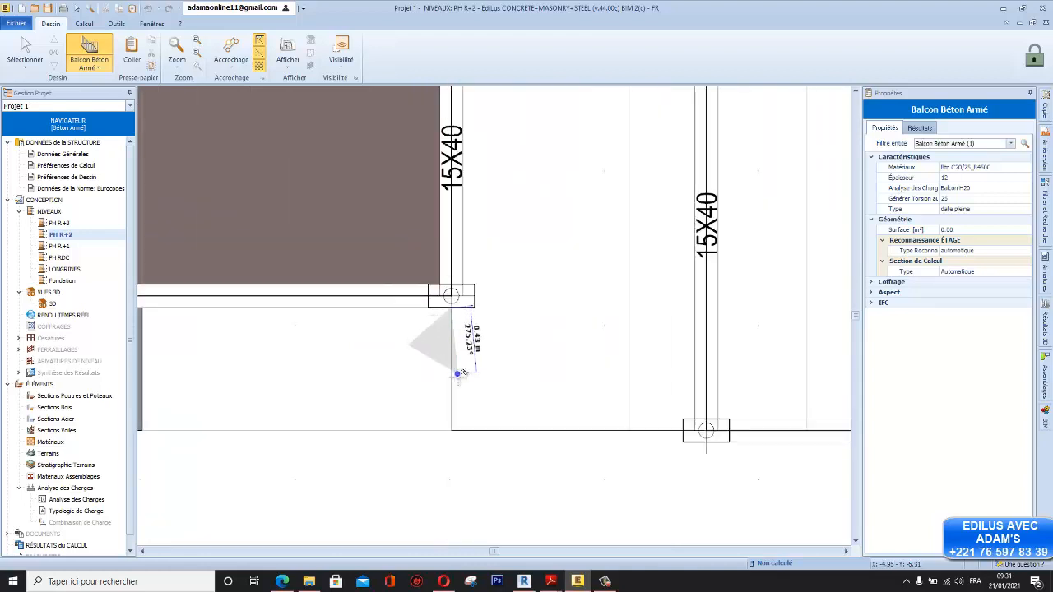
{"action": "left_click", "coordinate": [452, 429]}
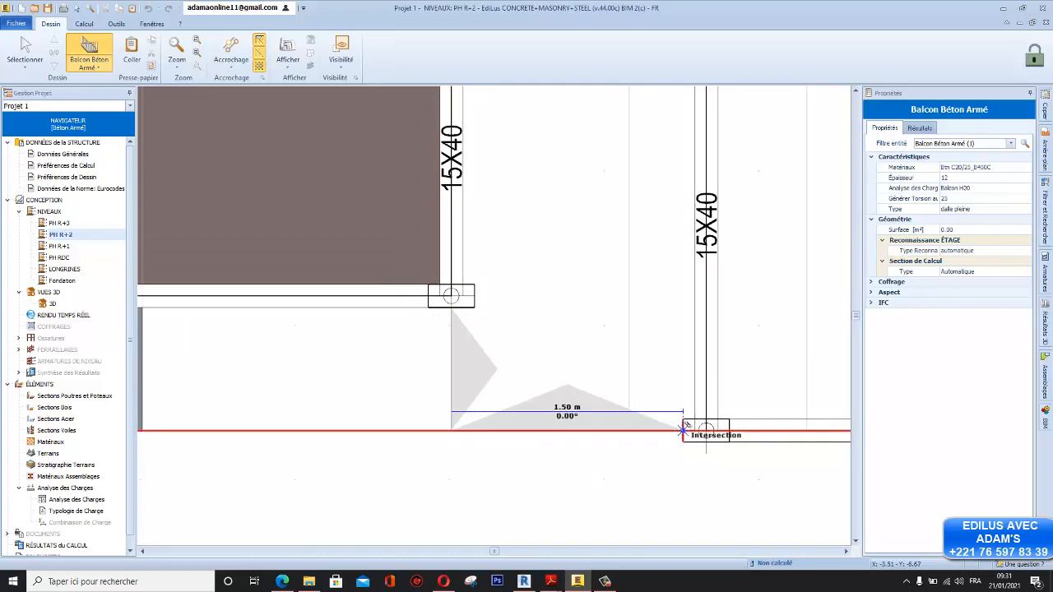
{"action": "left_click", "coordinate": [682, 429]}
{"action": "right_click", "coordinate": [684, 431]}
{"action": "left_click", "coordinate": [714, 452]}
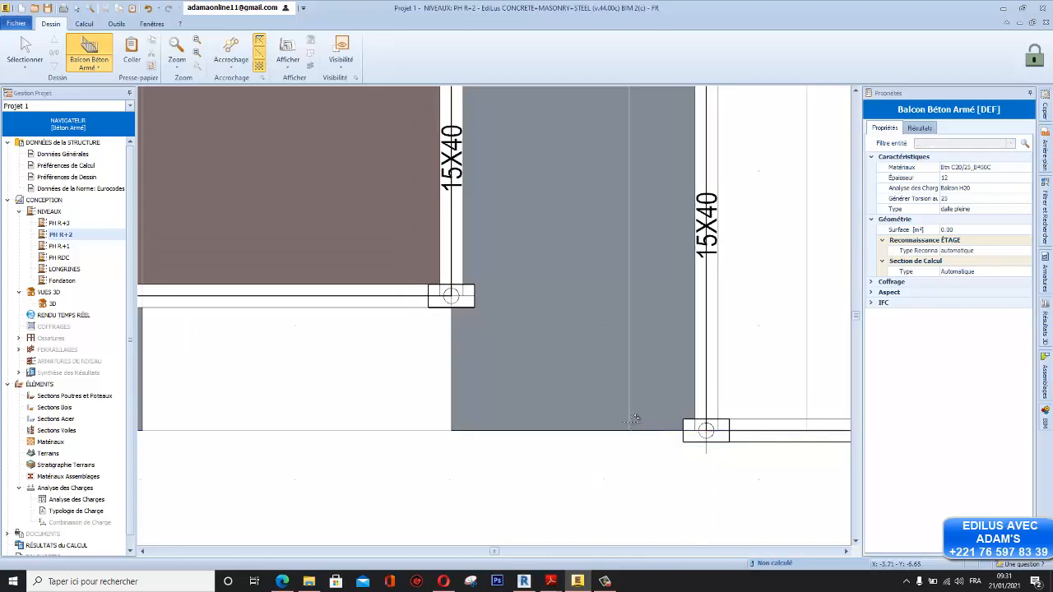
{"action": "scroll", "coordinate": [542, 388], "scroll_direction": "down", "scroll_amount": 3}
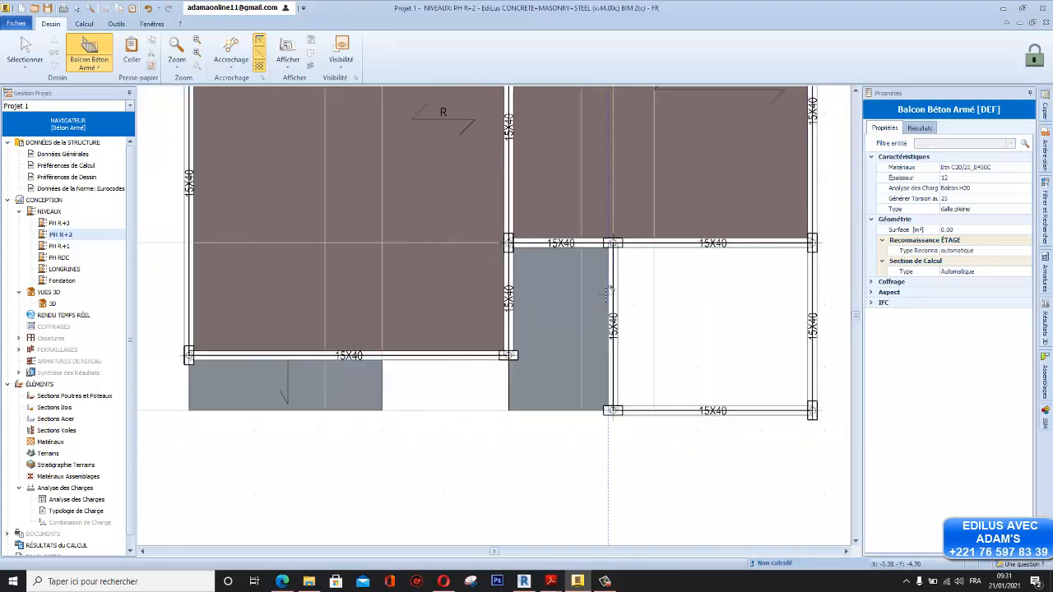
{"action": "key", "text": "Escape"}
Step: Open the 3D view and examine the new PH R+2 balconies against those on the level below
{"action": "scroll", "coordinate": [522, 378], "scroll_direction": "down", "scroll_amount": 4}
{"action": "scroll", "coordinate": [516, 389], "scroll_direction": "up", "scroll_amount": 3}
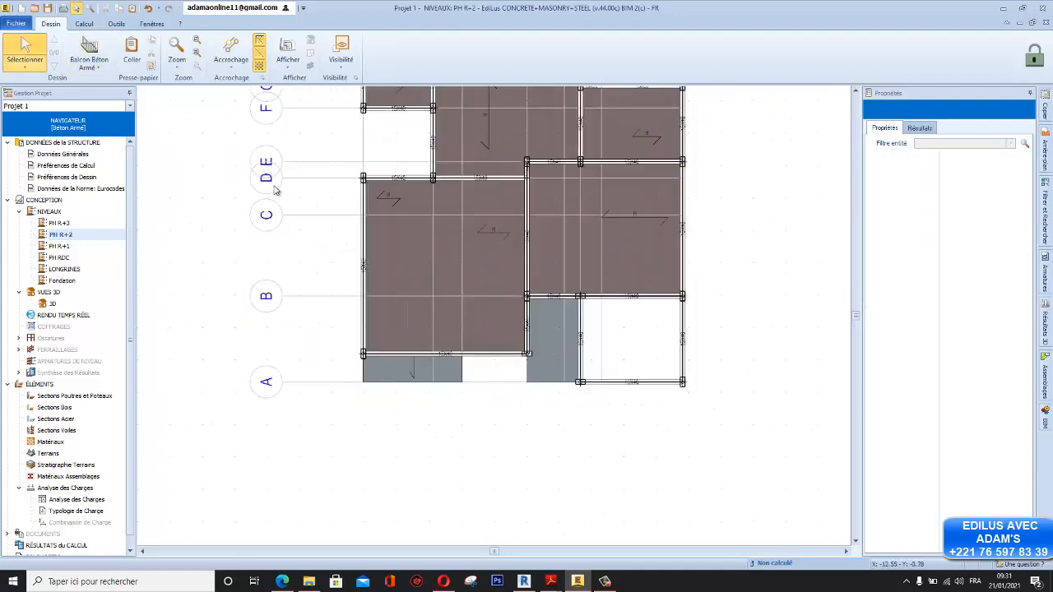
{"action": "double_click", "coordinate": [54, 303]}
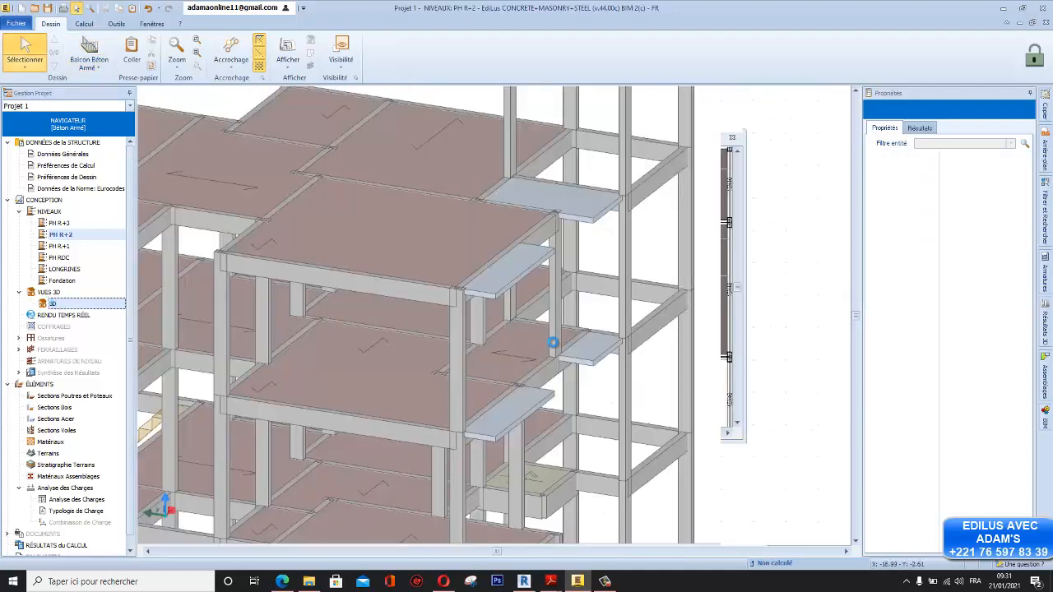
{"action": "middle_click_drag", "start_coordinate": [587, 323], "coordinate": [630, 368]}
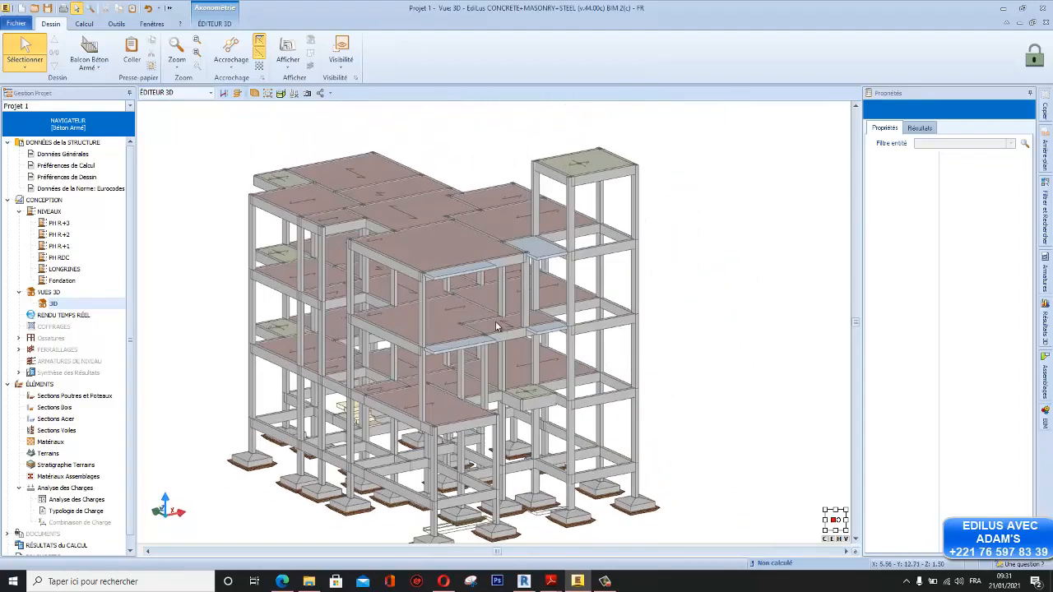
{"action": "scroll", "coordinate": [495, 327], "scroll_direction": "down", "scroll_amount": 3}
{"action": "left_click", "coordinate": [604, 581]}
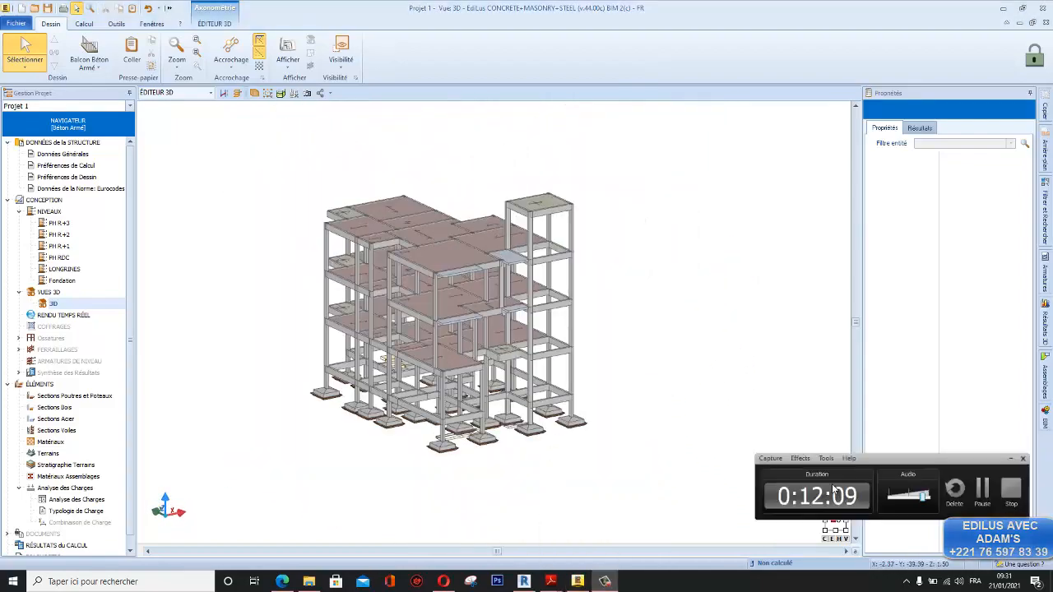